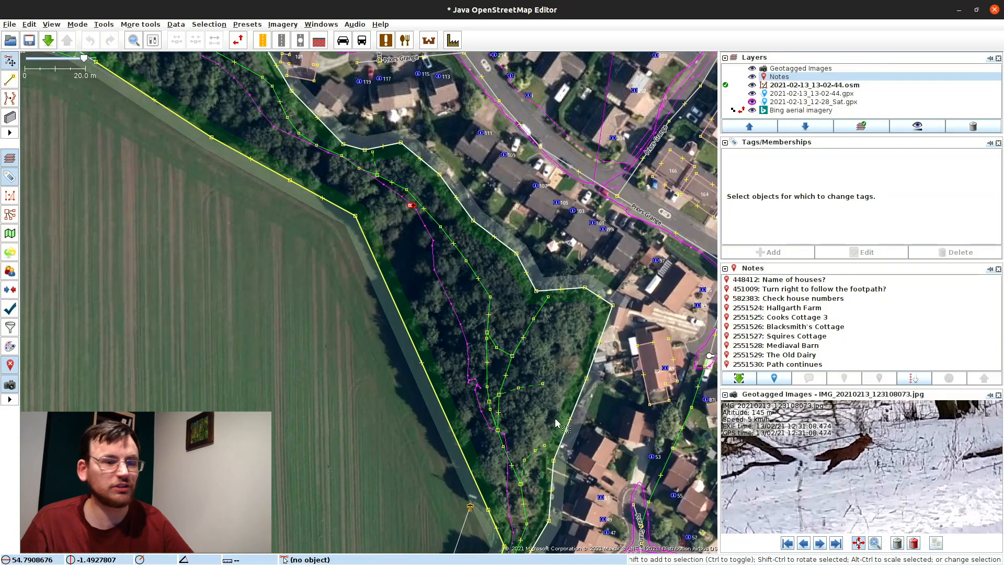
Step: Pan to Hallgarth Manor and inspect the farmland field's tags (animal=donkey)
left_click_drag(514, 460, 284, 68)
left_click_drag(392, 337, 500, 184)
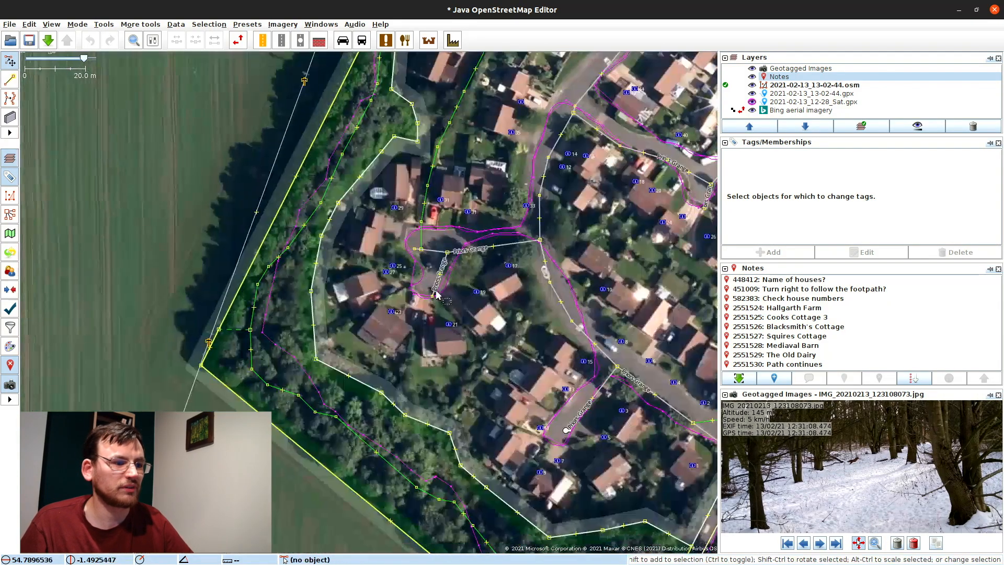
left_click_drag(352, 421, 280, 193)
left_click_drag(467, 460, 356, 194)
left_click_drag(399, 424, 411, 218)
left_click(309, 212)
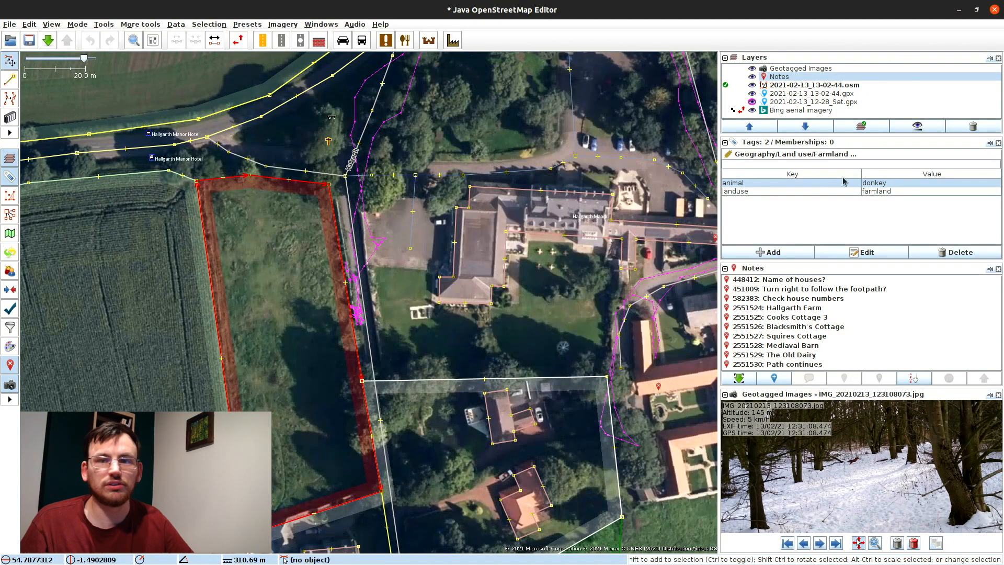
left_click(300, 233)
Step: Check the residential road's tags (source OS_OpenData_StreetView), then zoom in on the farmhouse
left_click_drag(300, 233, 233, 342)
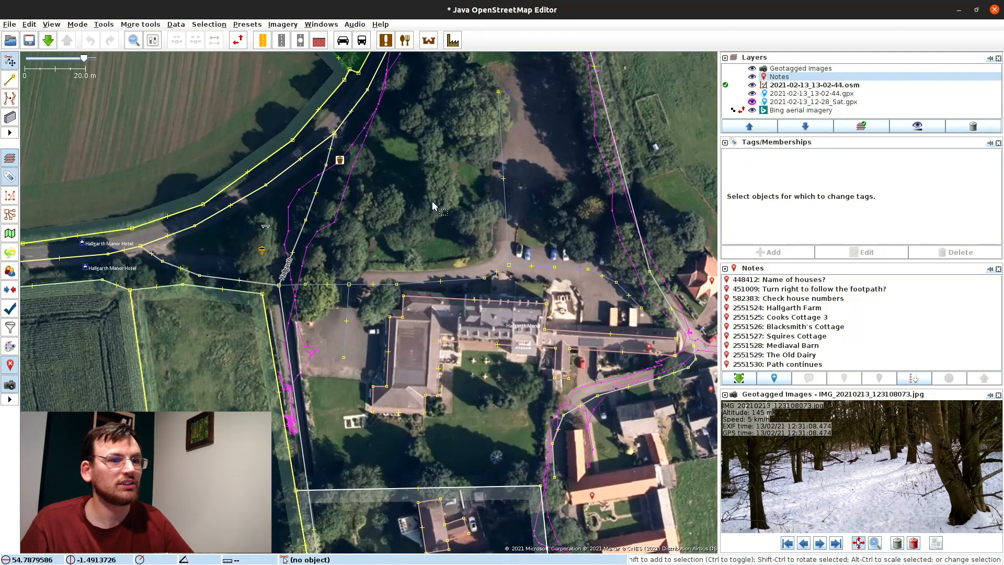
left_click_drag(438, 183, 354, 383)
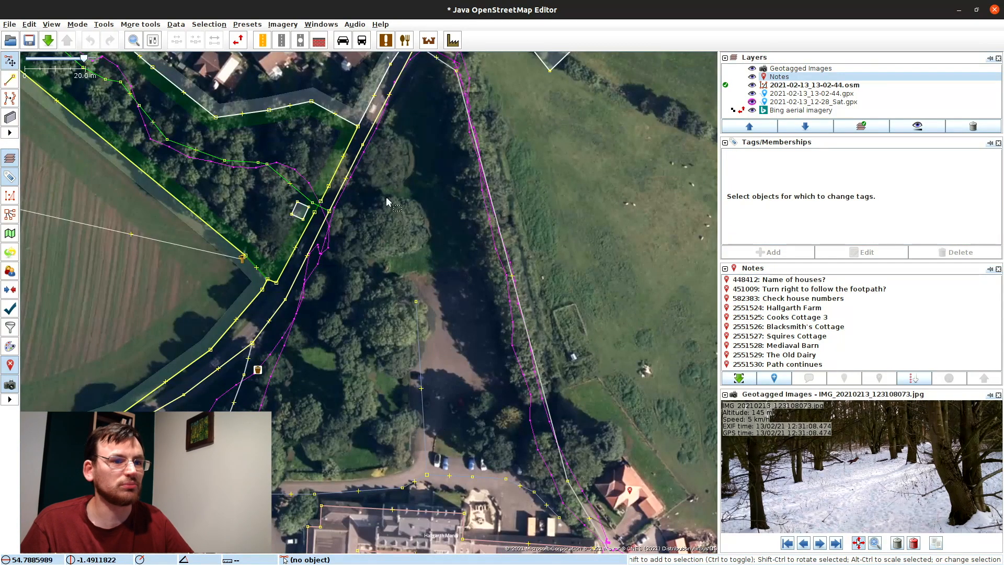
left_click_drag(386, 201, 354, 302)
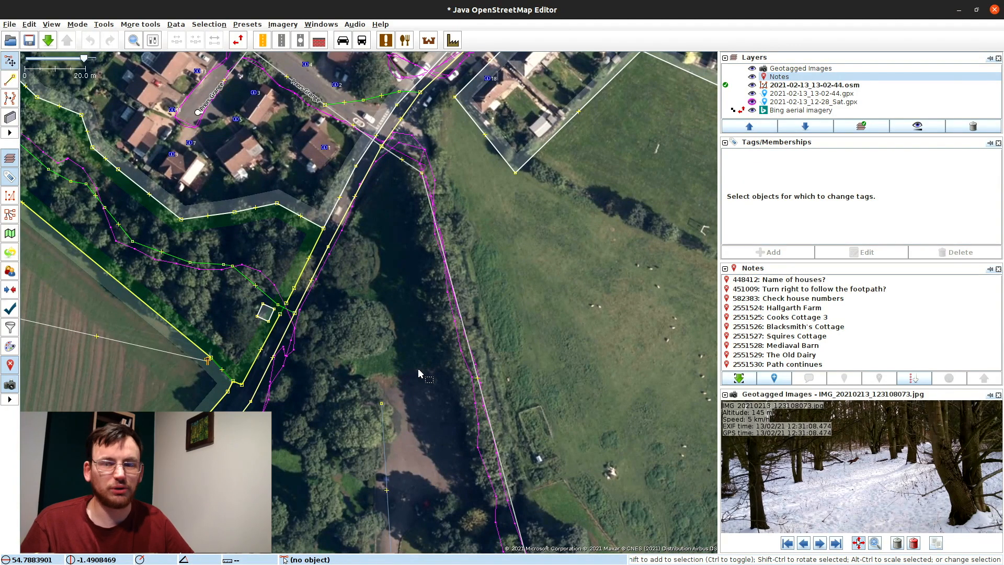
left_click_drag(425, 341, 335, 102)
left_click_drag(396, 82, 417, 214)
left_click(401, 229)
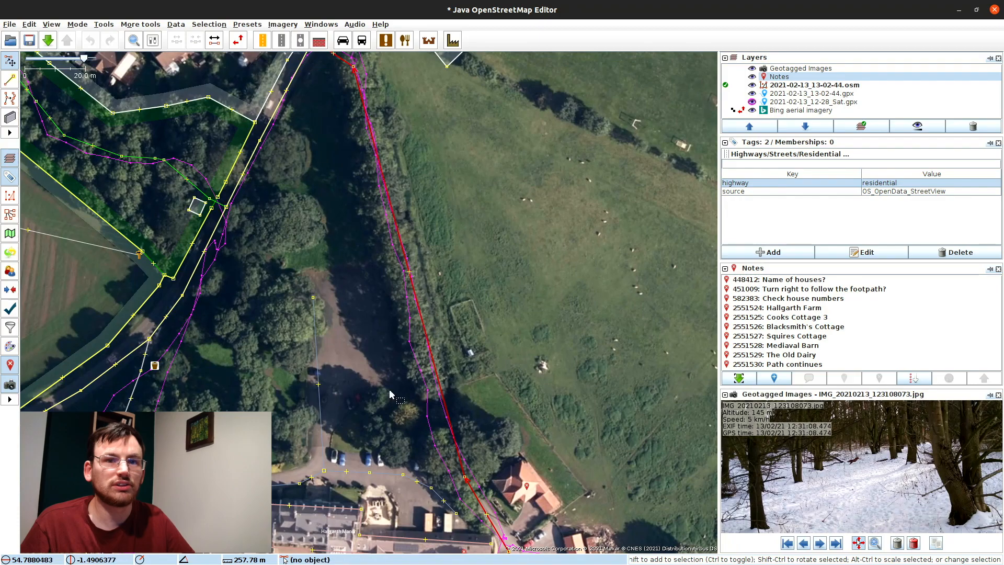
left_click_drag(393, 342, 301, 195)
scroll(421, 265, "up", 3)
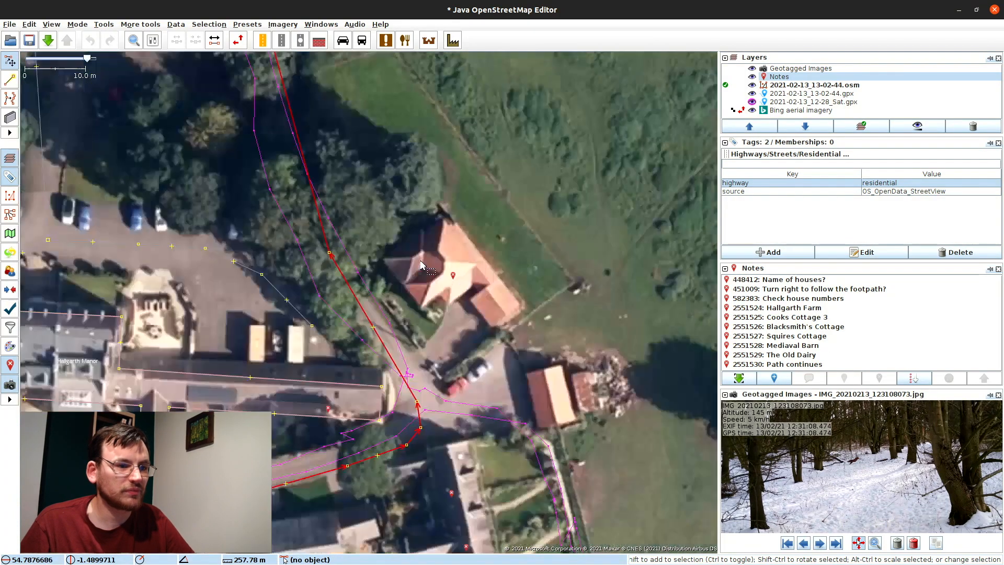
Step: Draw four building rectangles covering the farmhouse wings, extension and middle section
left_click(336, 240)
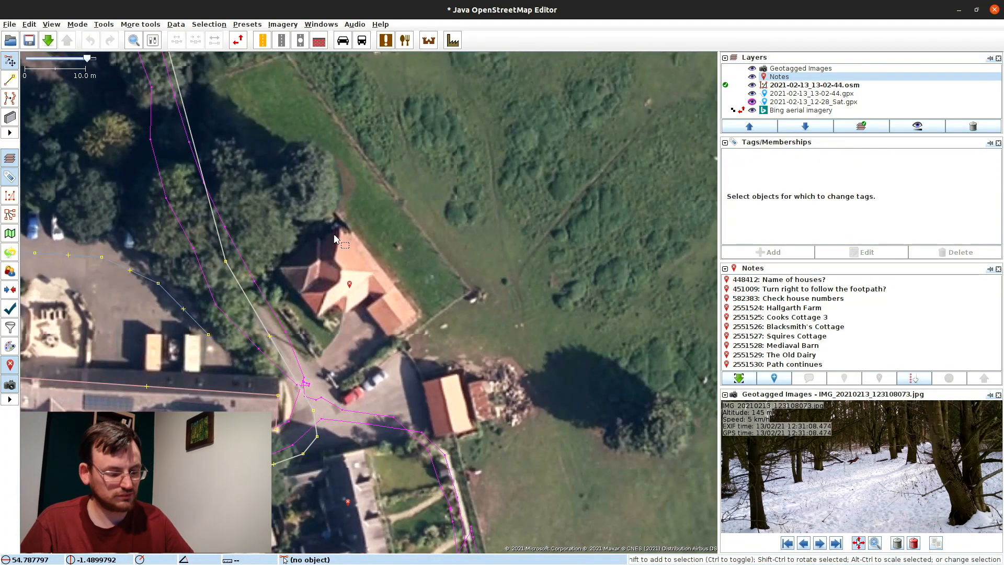
key("b")
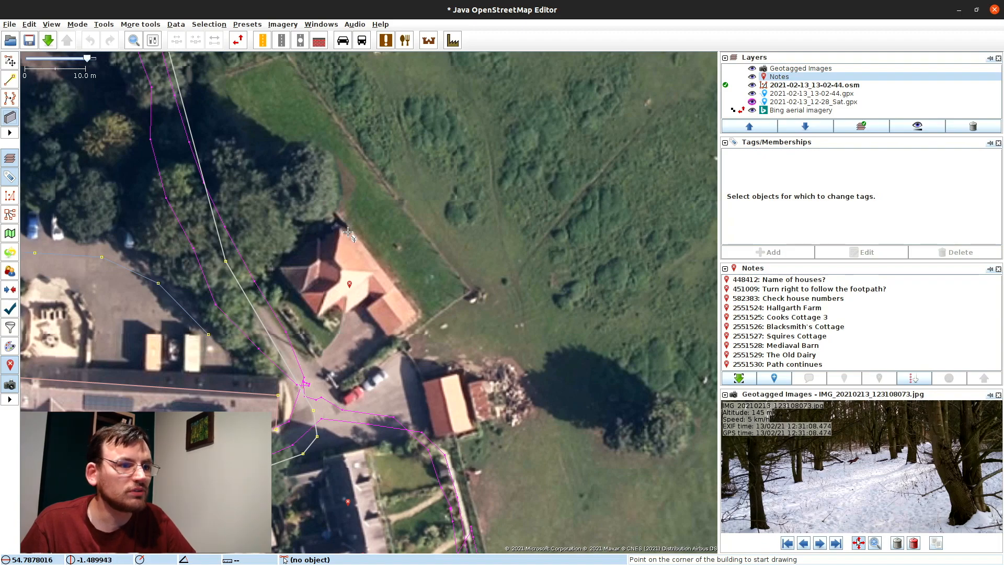
left_click(353, 230)
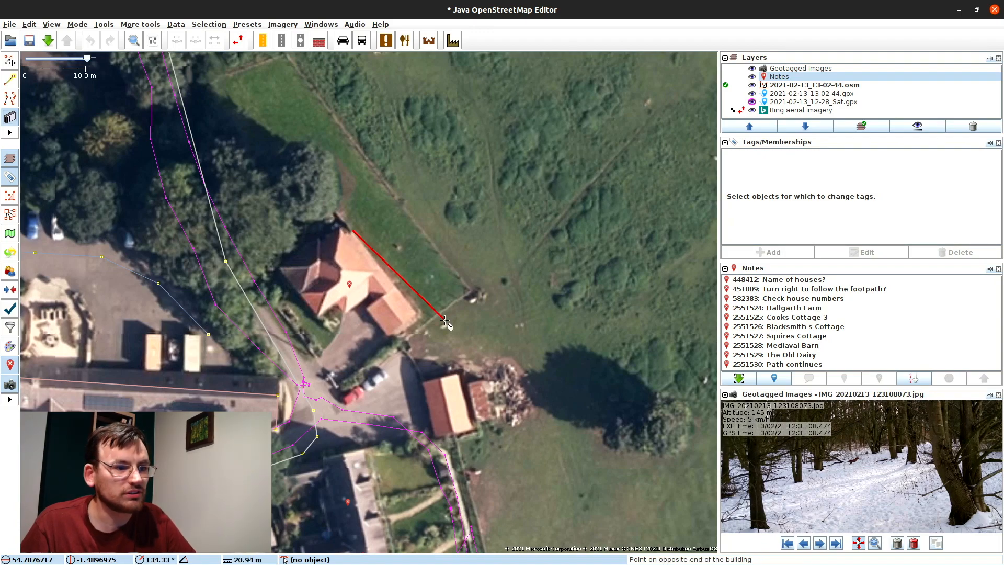
left_click(414, 313)
left_click(387, 316)
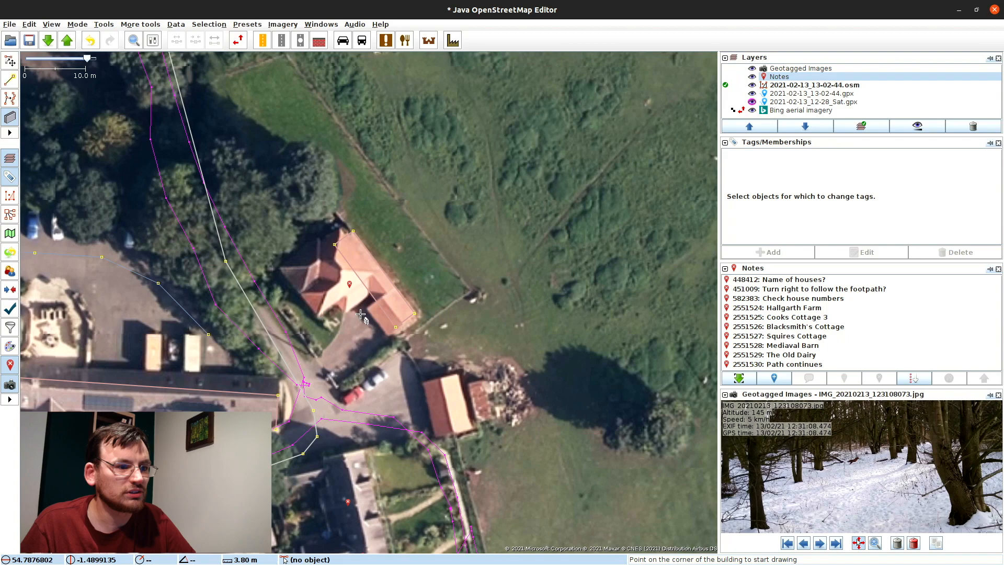
left_click(386, 336)
left_click(418, 319)
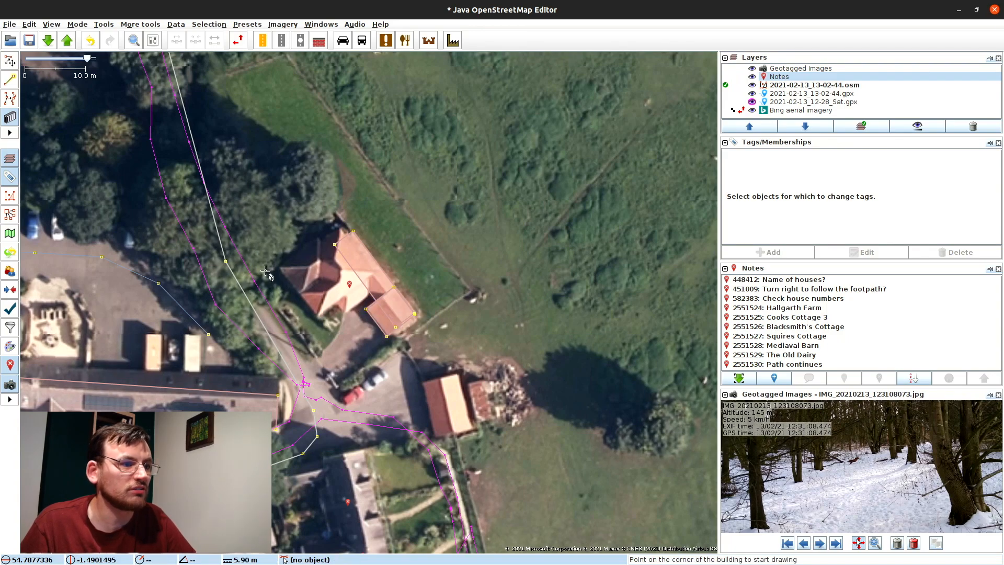
left_click(303, 281)
left_click(316, 316)
left_click(362, 287)
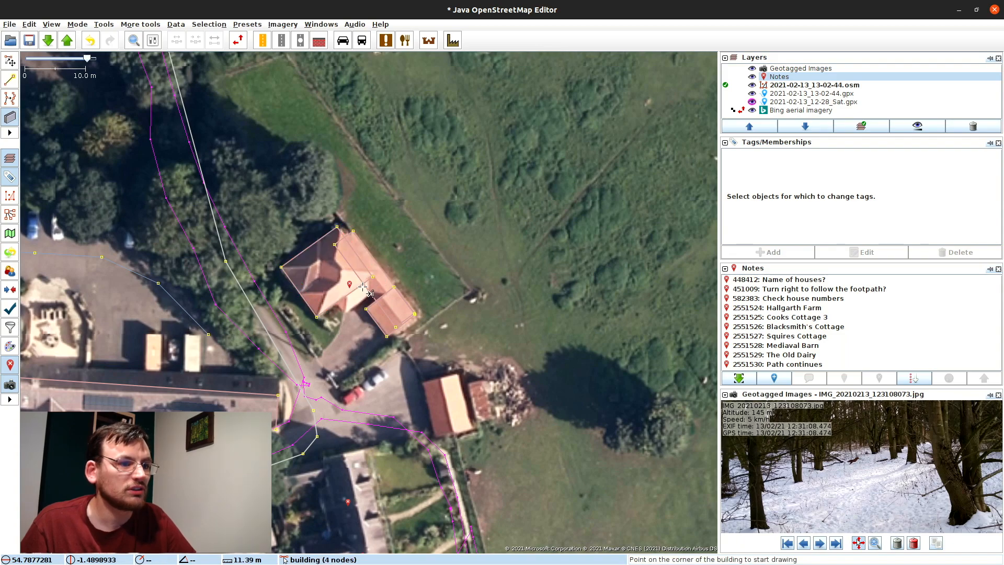
left_click(346, 315)
left_click(325, 285)
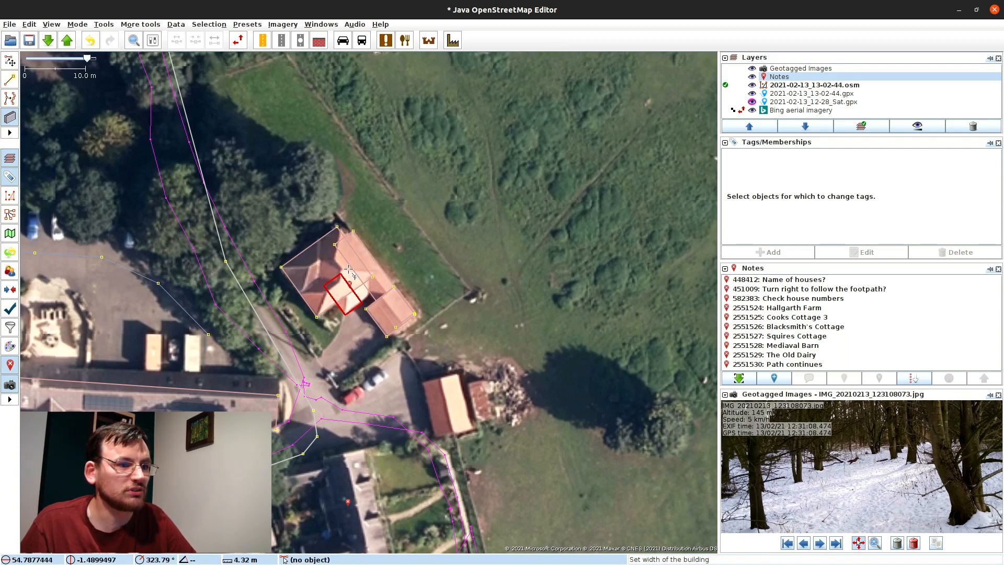
left_click(361, 261)
Step: Merge the four farmhouse outlines into a single building
key("s")
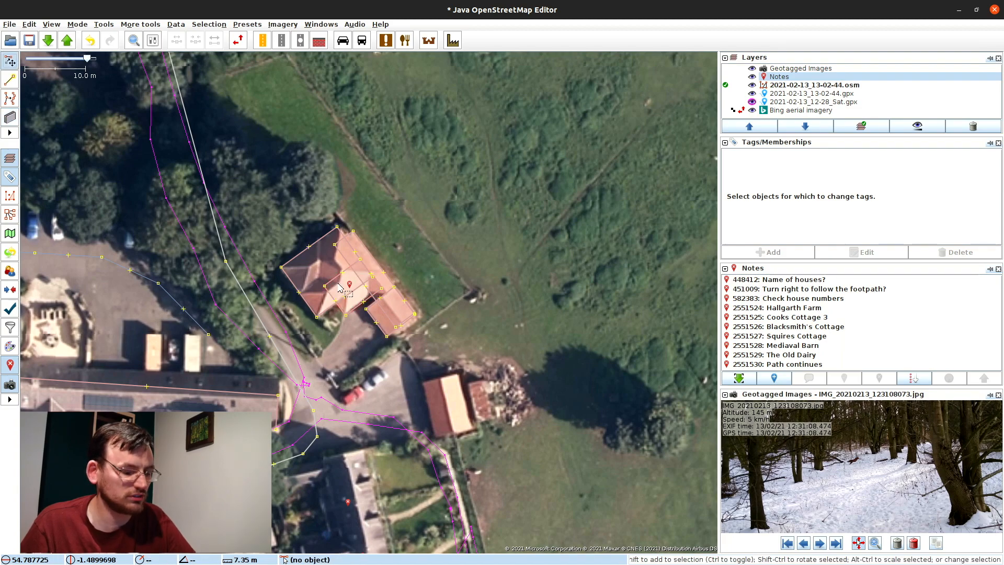
left_click(341, 277)
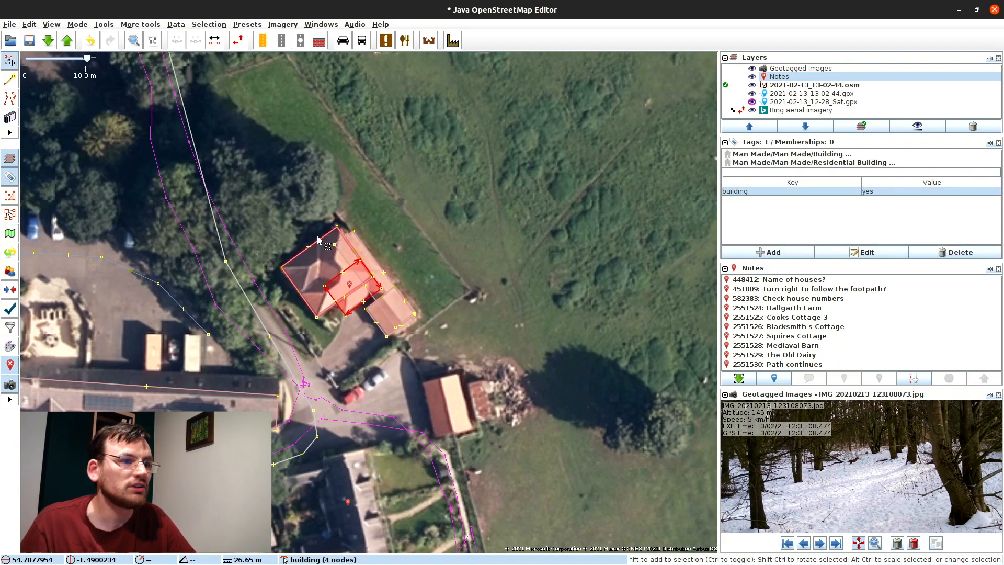
left_click(325, 261, "shift")
left_click(337, 256, "shift")
left_click(367, 317, "shift")
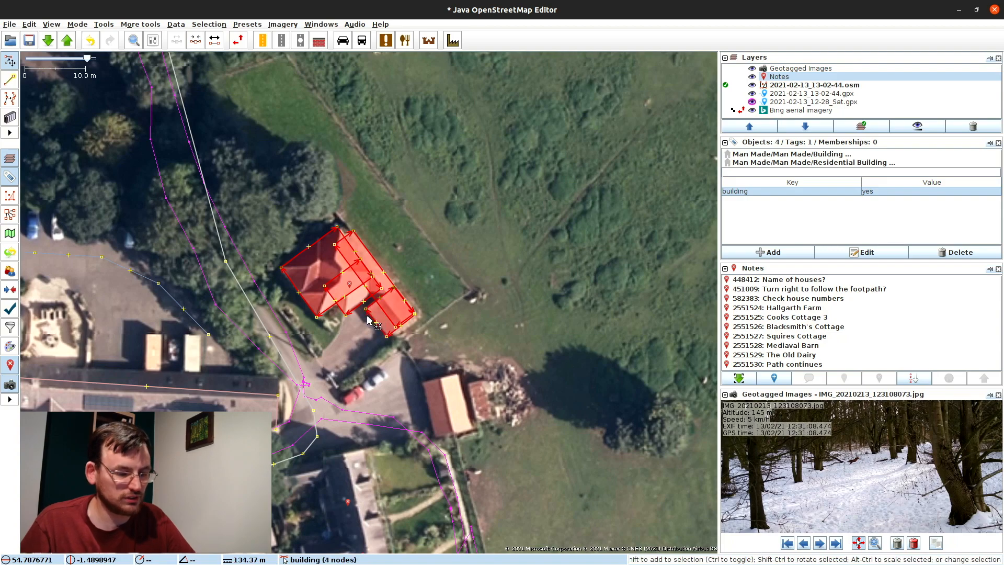
key("shift+j")
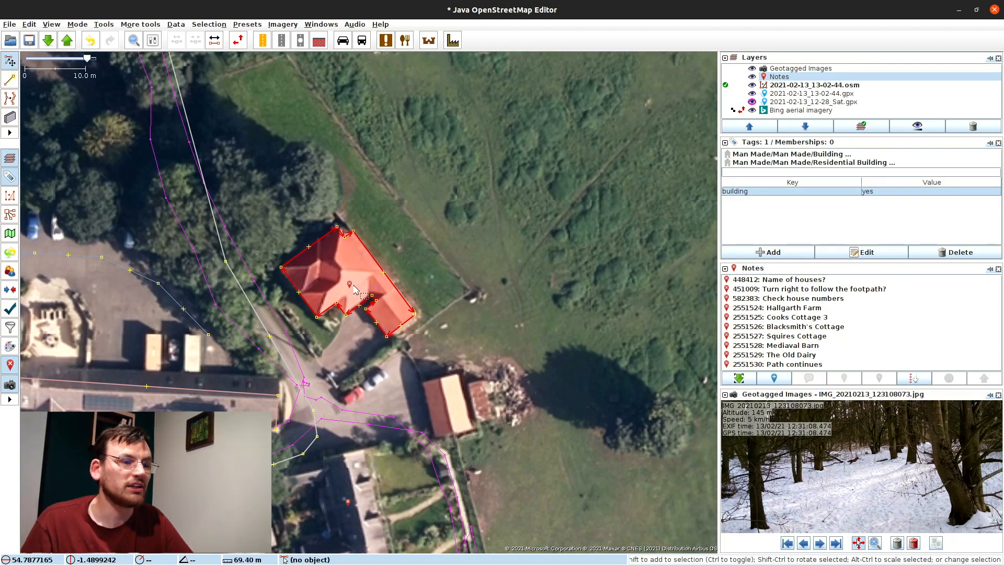
left_click(368, 304)
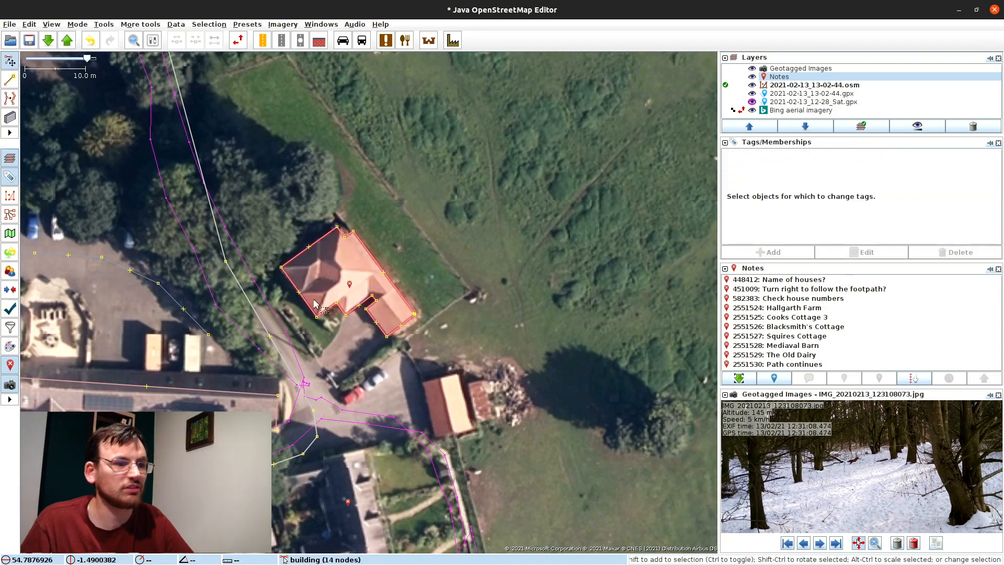
left_click(349, 284)
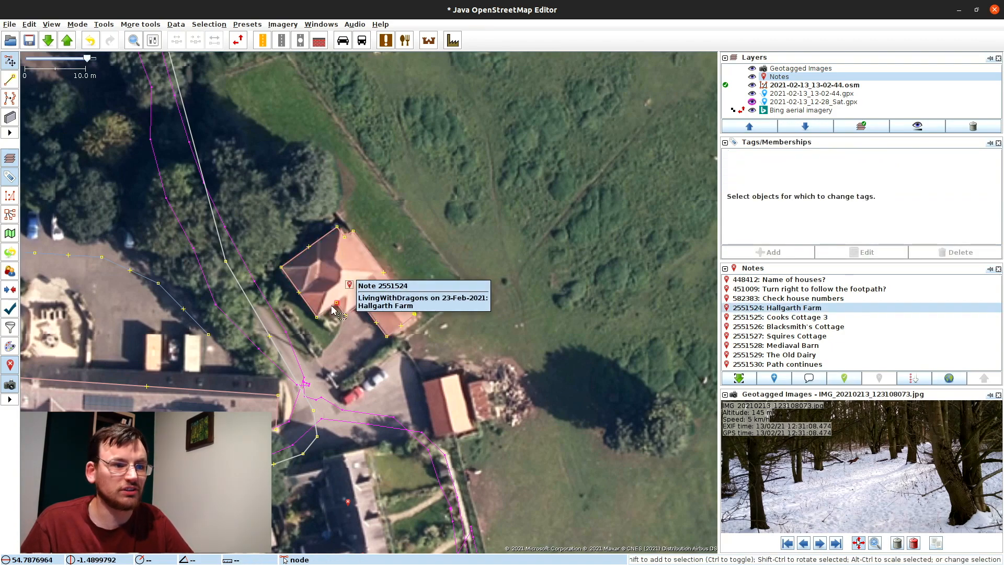
left_click(306, 309)
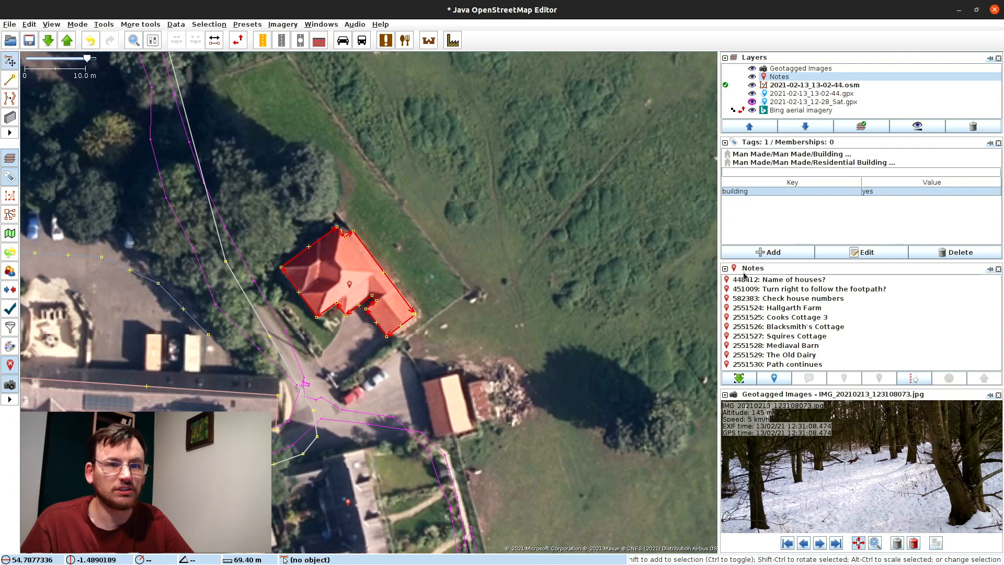
left_click(349, 285)
left_click(371, 256)
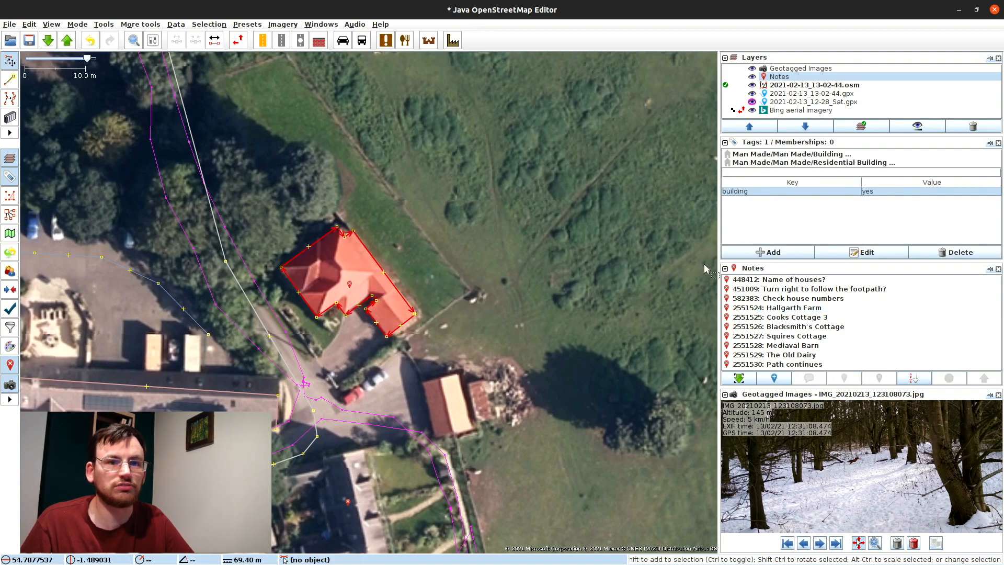
left_click(758, 253)
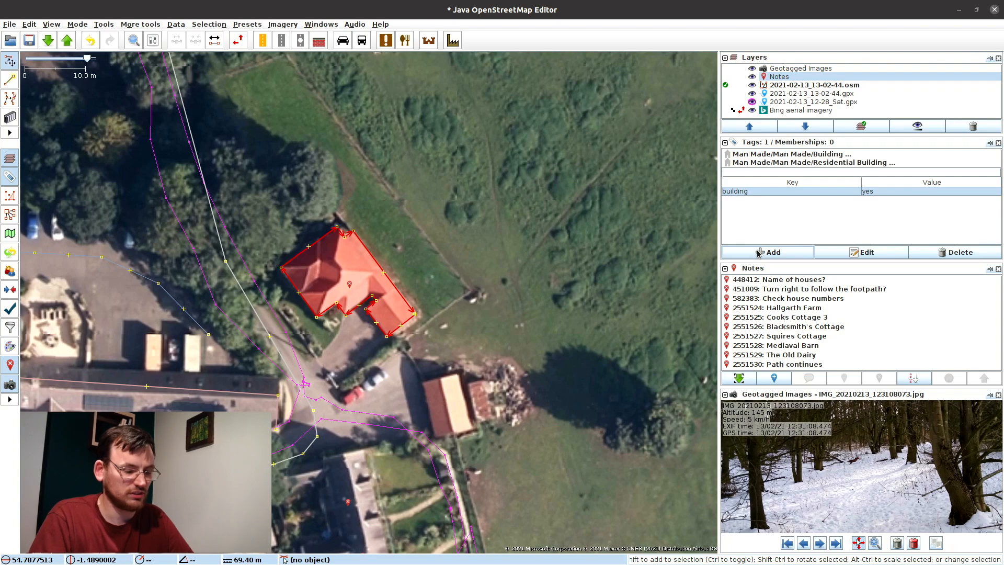
key("Return")
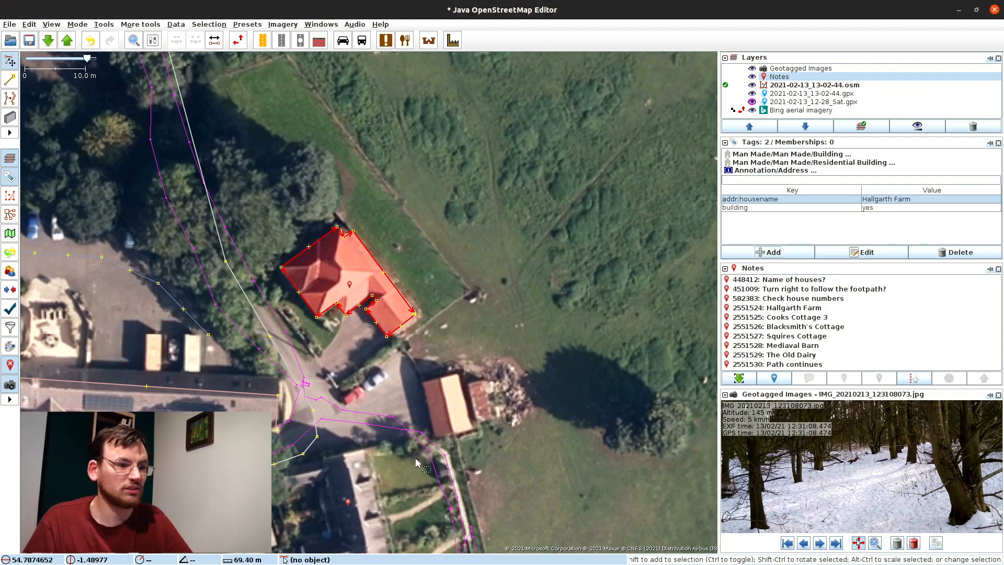
Step: Outline the outbuilding south of the farmhouse as a building
left_click_drag(426, 388, 416, 255)
left_click(416, 257)
key("b")
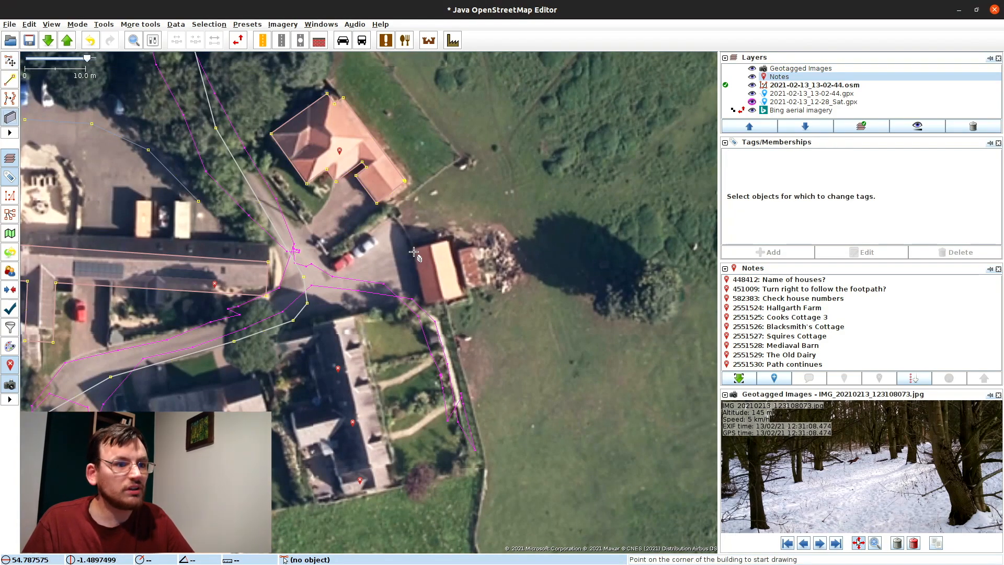
left_click(413, 250)
left_click(424, 302)
left_click(459, 294)
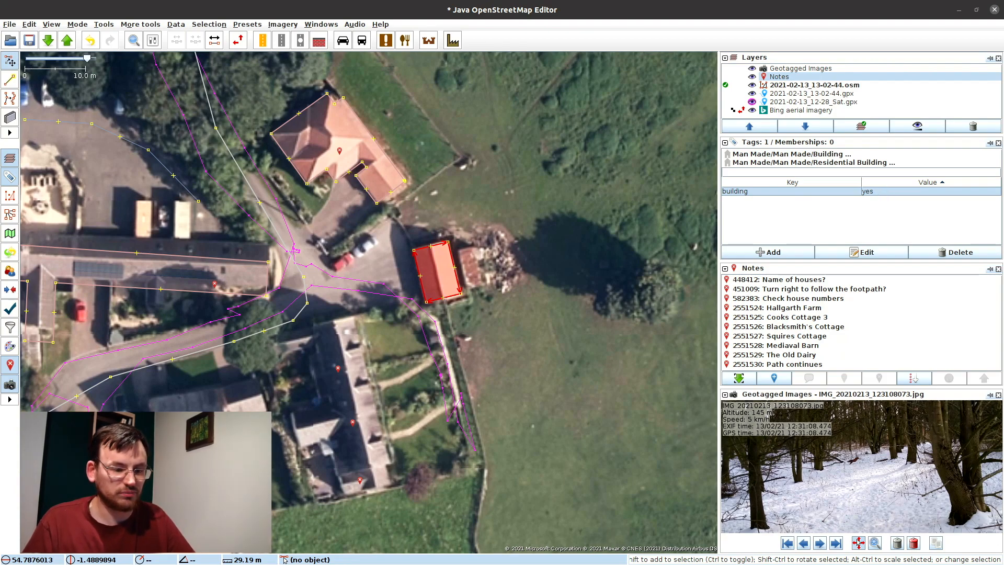
Step: Set the outbuilding's building type, changing it from house to garage
key("alt+s")
type("bui")
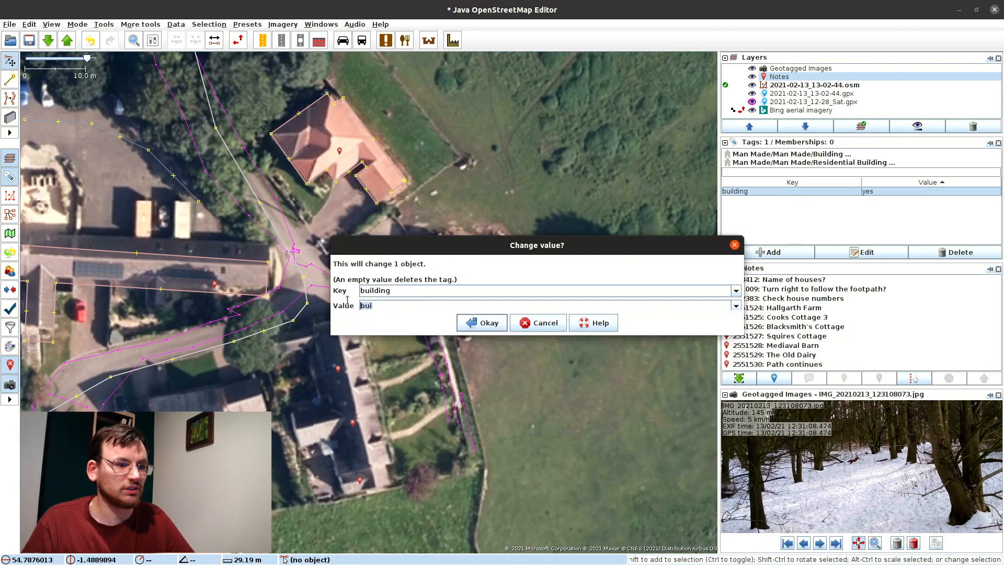
key("Return")
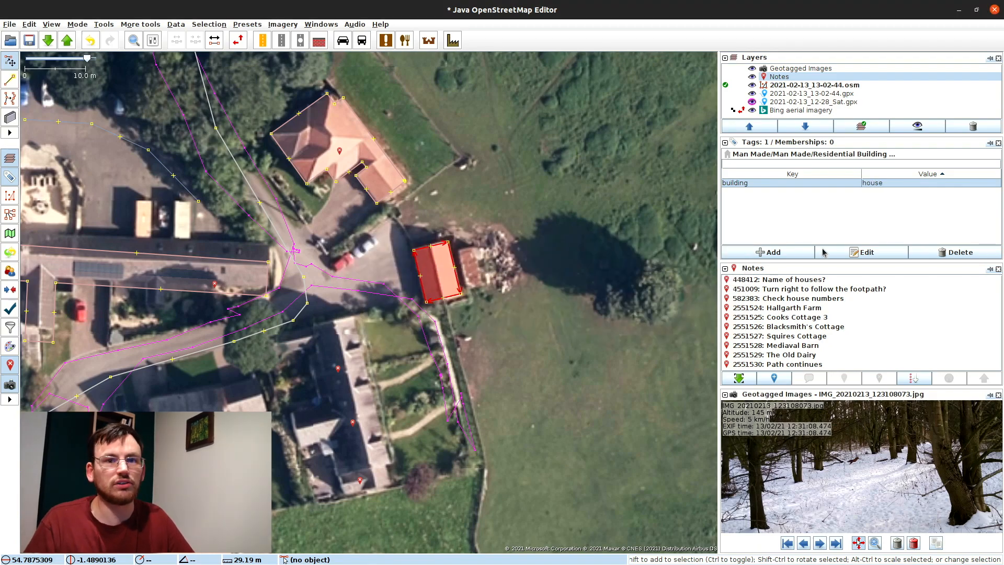
left_click(870, 252)
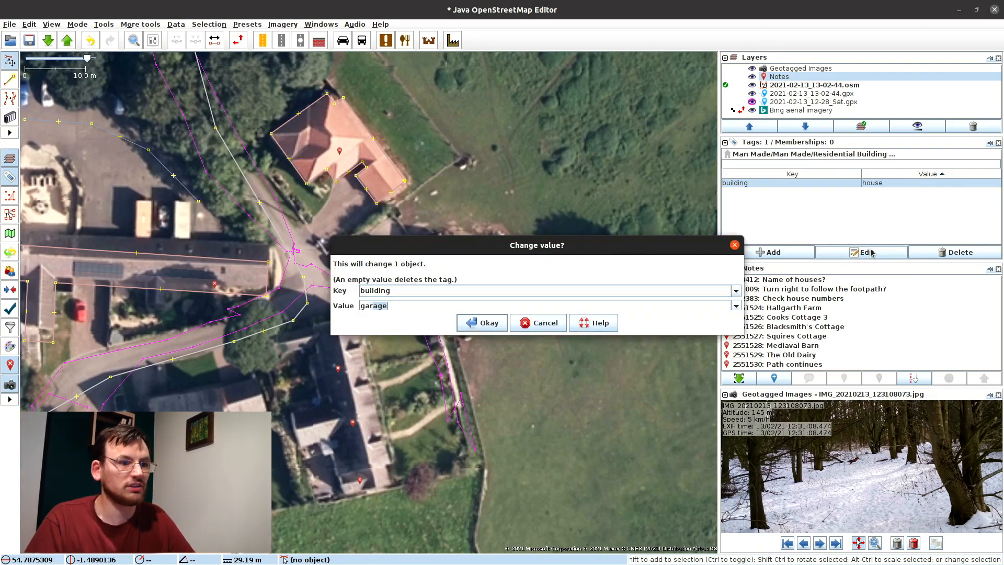
key("Return")
Step: Change the Hallgarth Farm building to building=house and open note 2551524
left_click(391, 161)
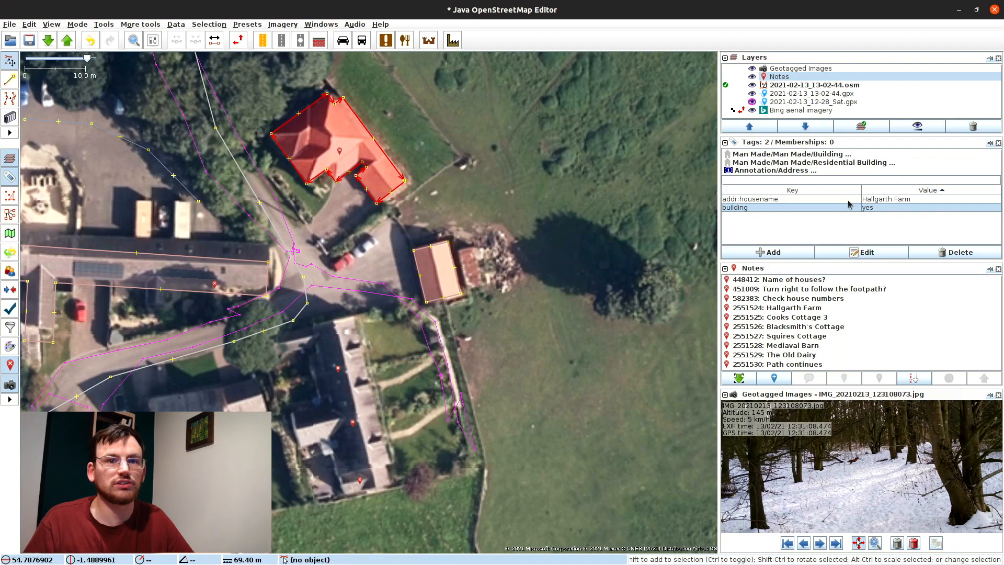
double_click(872, 211)
type("h")
key("Return")
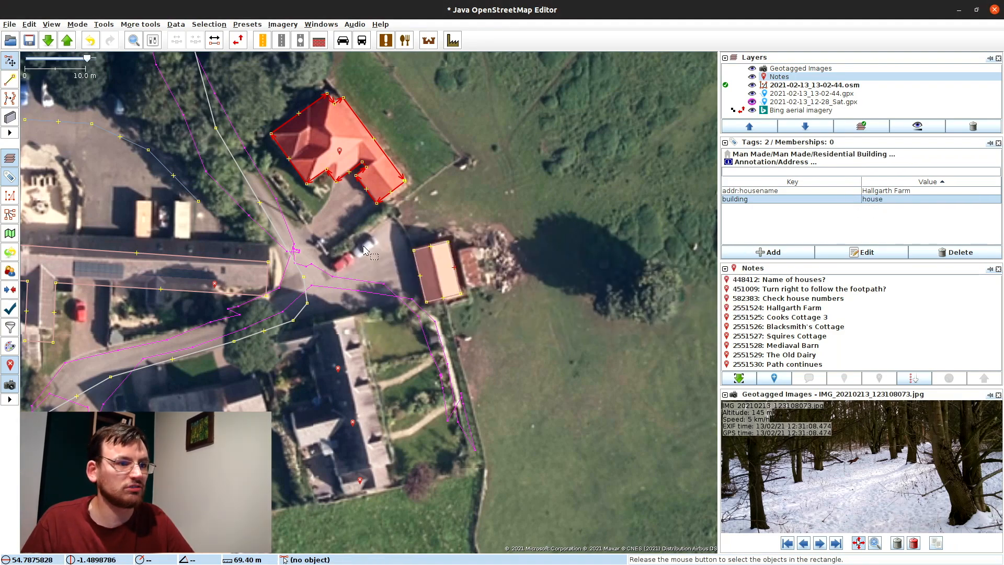
left_click(358, 277)
left_click(341, 152)
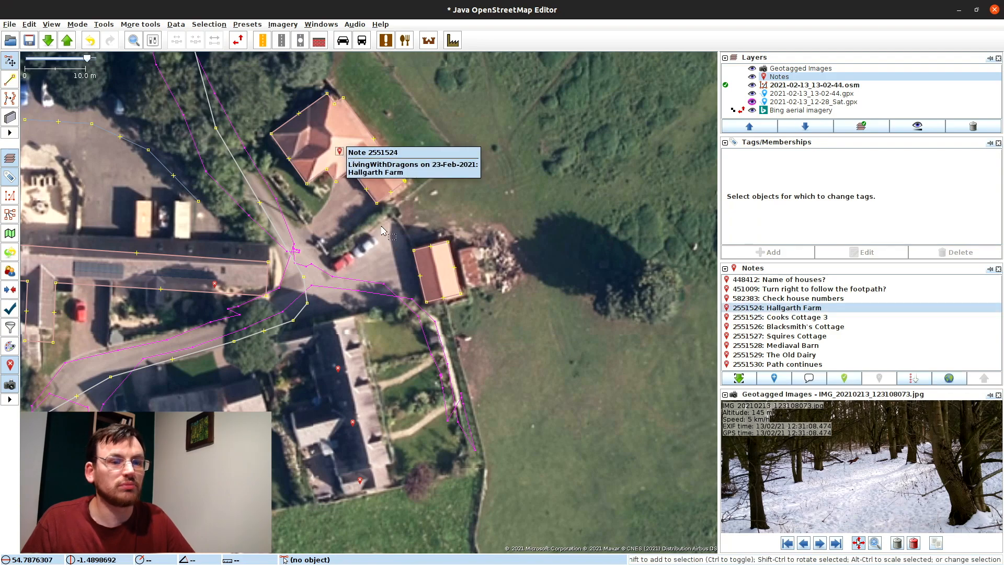
Step: Close note 2551524 with the comment 'Mapped.' and pan south to the houses
left_click(842, 380)
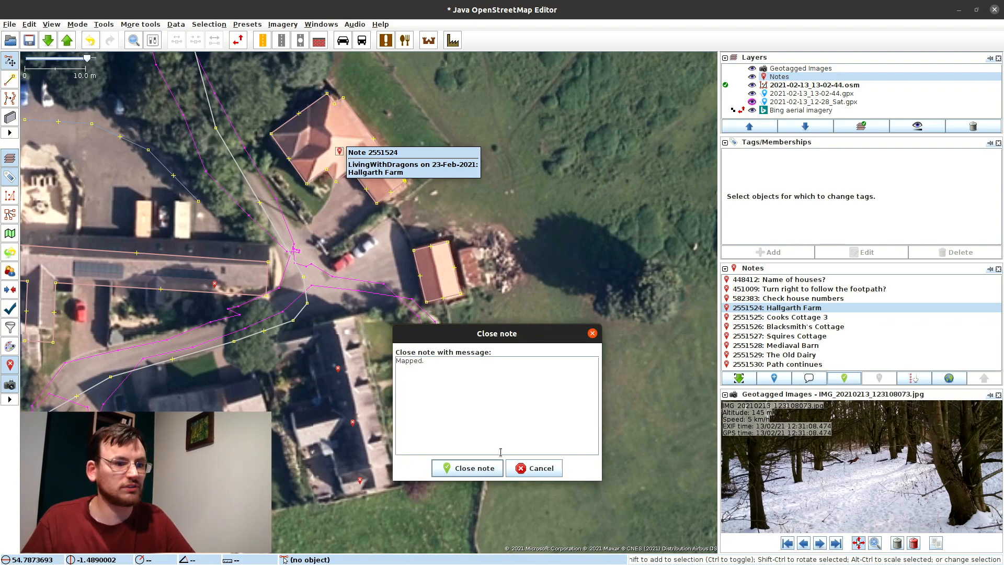
left_click(435, 466)
left_click_drag(415, 450, 417, 311)
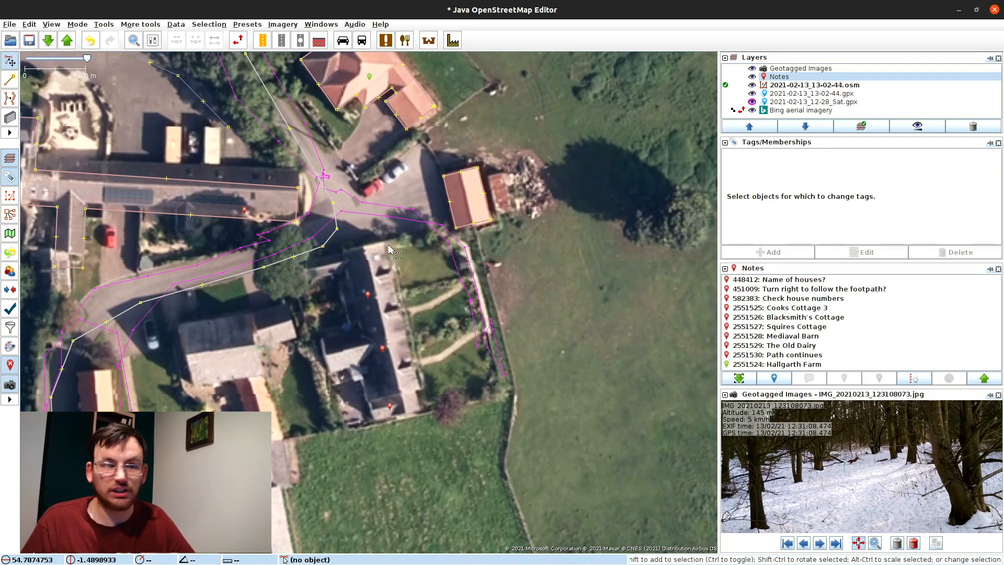
Step: Outline the long Cooks Cottage terrace as one building
key("b")
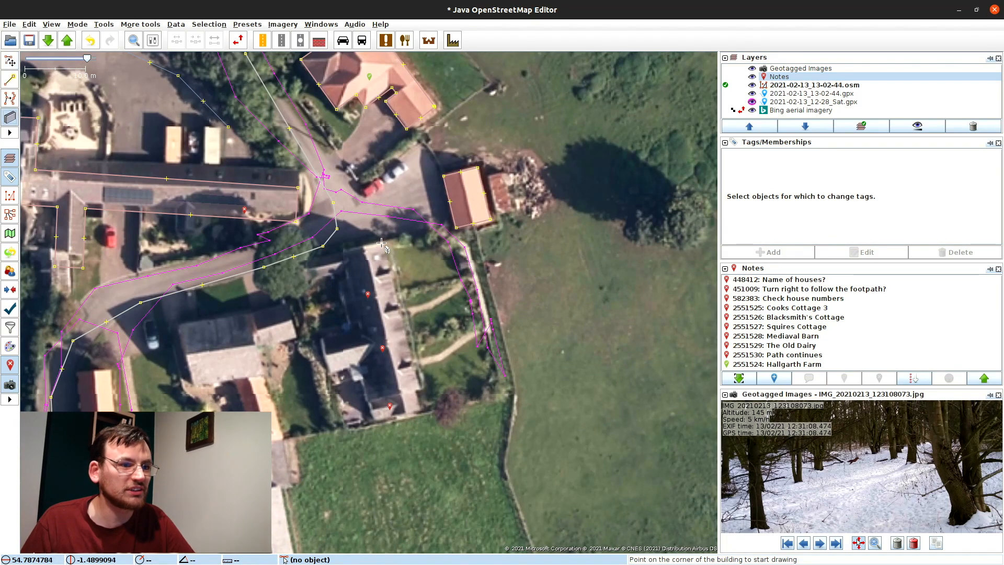
left_click(383, 242)
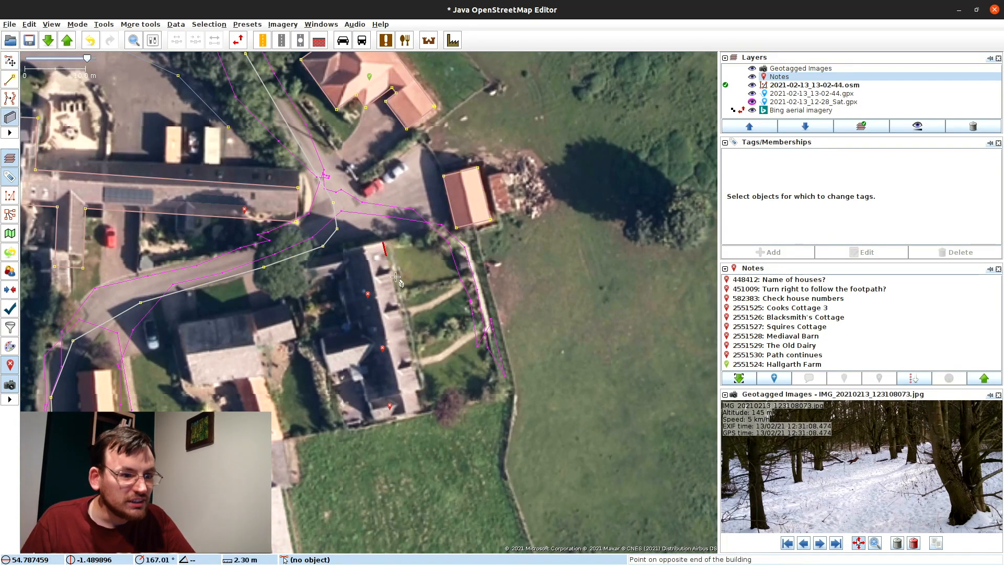
left_click(422, 408)
left_click(347, 309)
key("s")
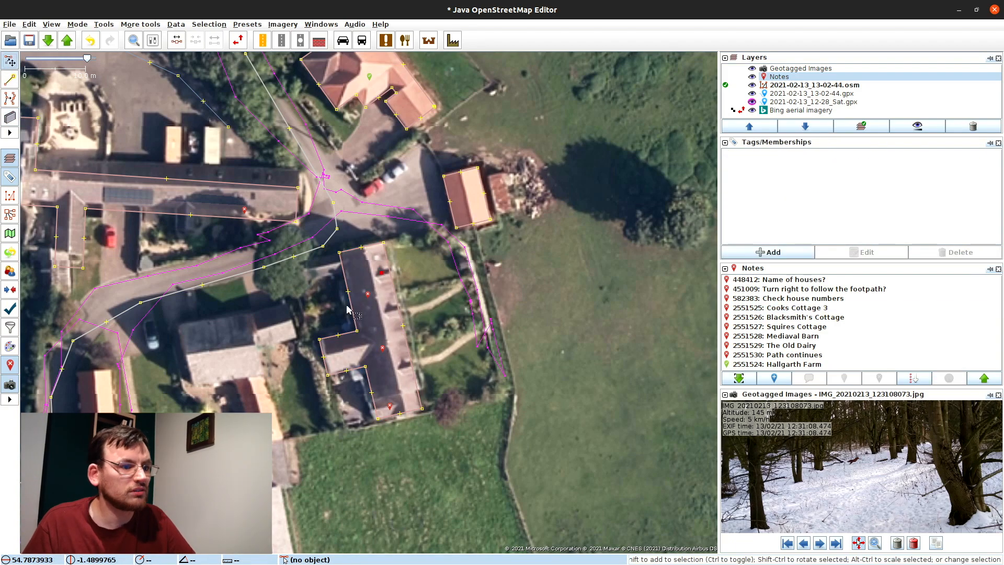
key("Escape")
Step: Tag the cottage address points 1–3 with addr:street=Cooks Cottage
left_click(478, 282)
left_click(755, 252)
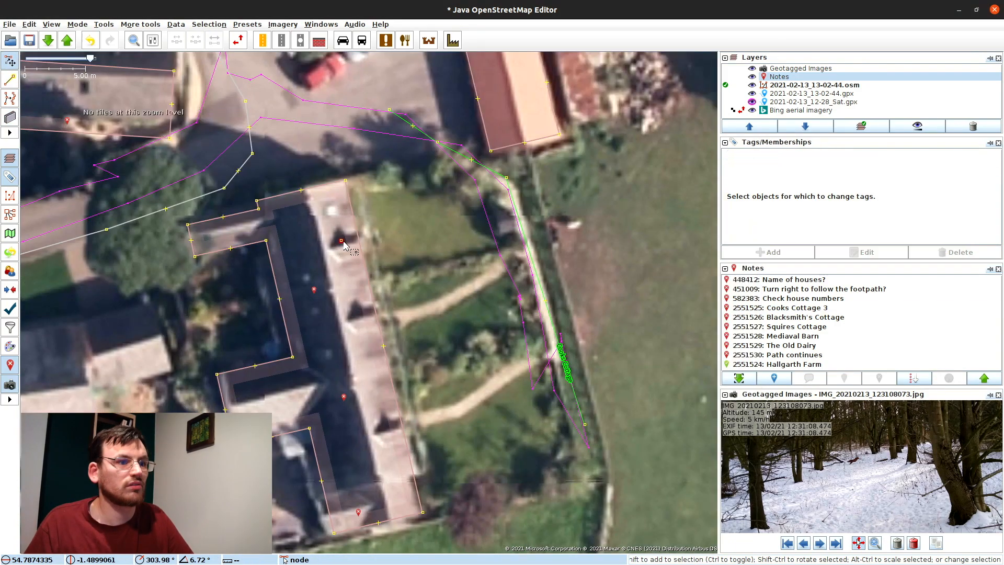
left_click(772, 251)
type("addr:street")
key("Return")
left_click(768, 252)
key("Escape")
key("Escape")
left_click(385, 430)
left_click(768, 252)
key("Return")
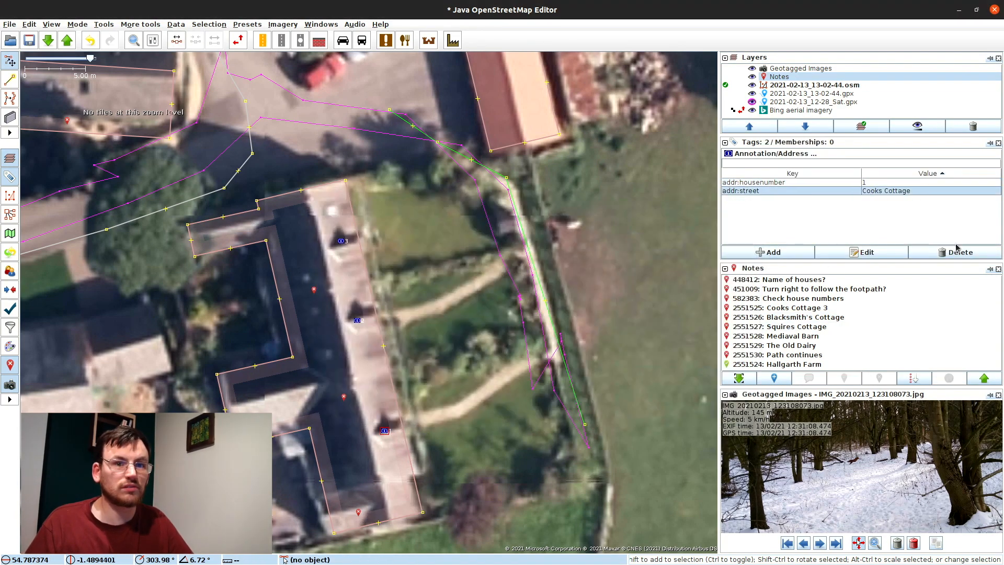
key("alt+a")
key("Escape")
left_click(779, 308)
left_click(844, 378)
type("MAp")
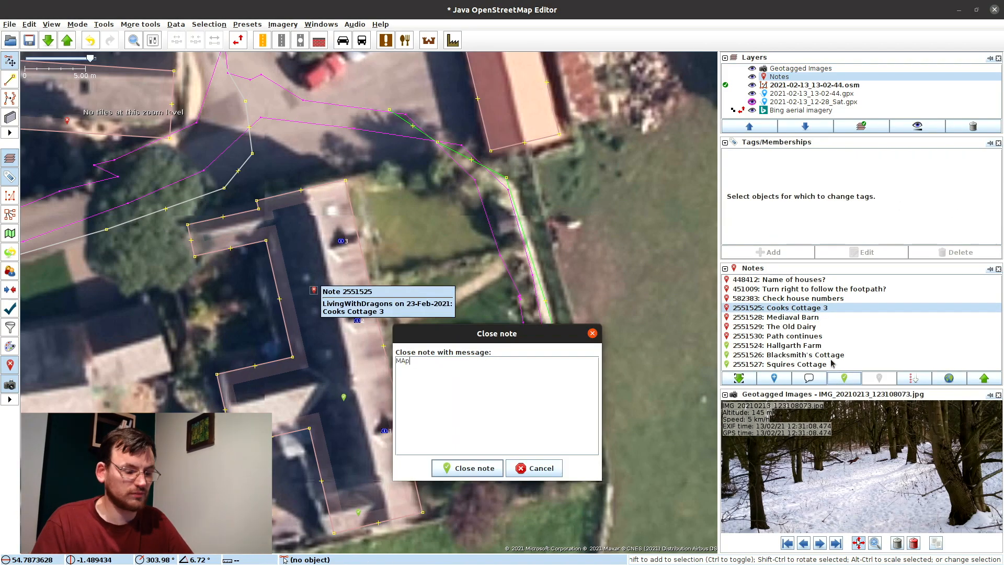
left_click(474, 468)
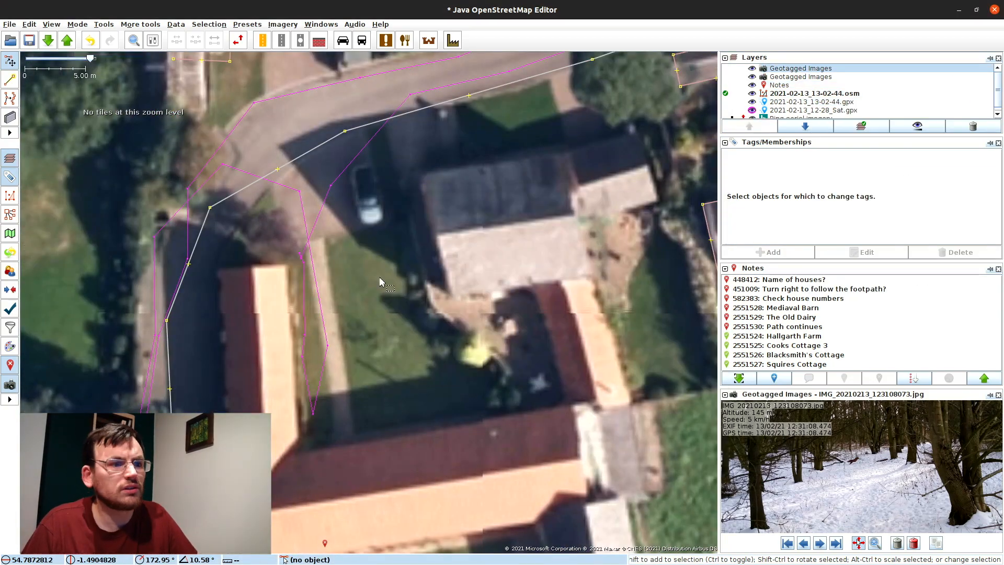
Step: Begin outlining houses, check address points 6 and 32, and move 56 onto its house
key("b")
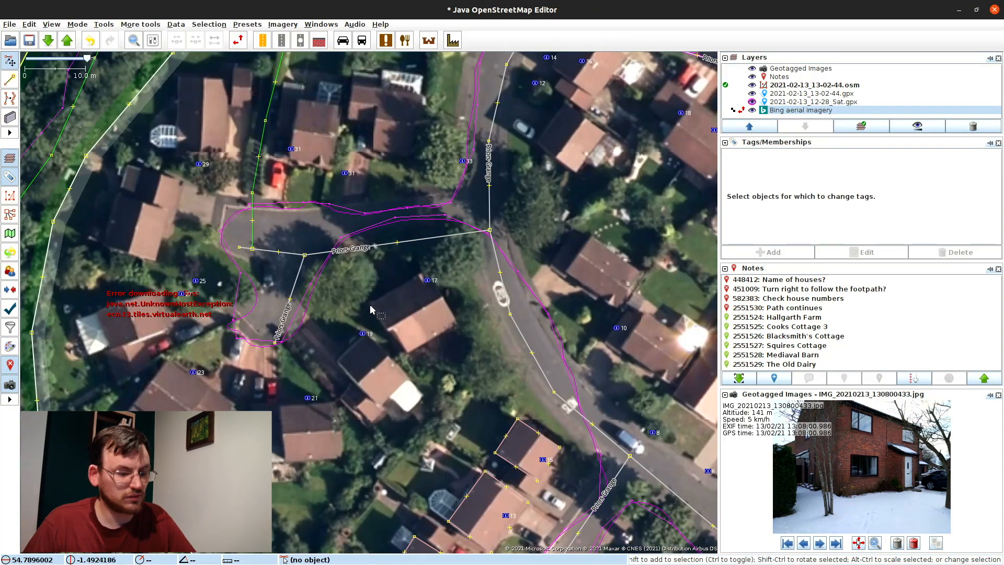
key("b")
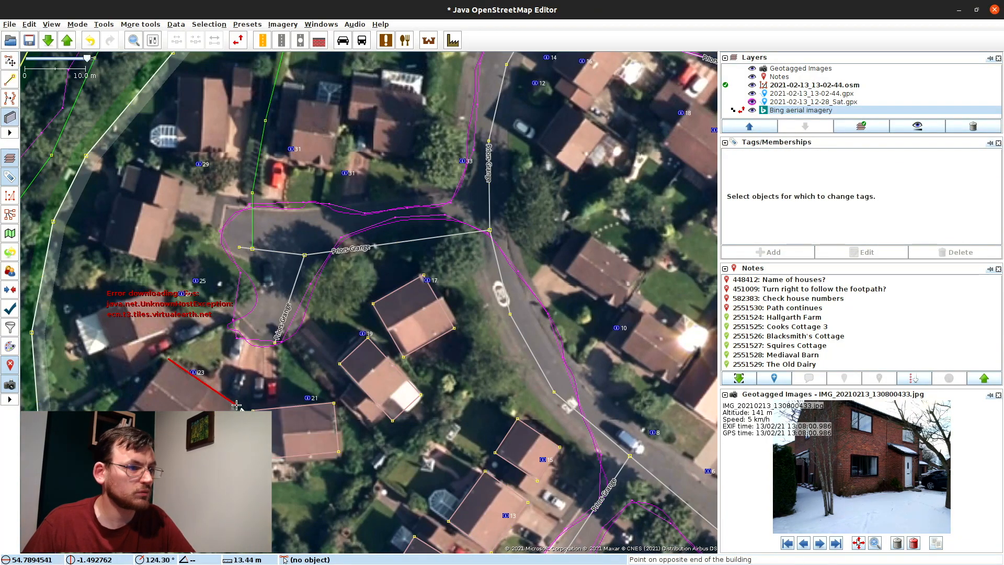
left_click(156, 261)
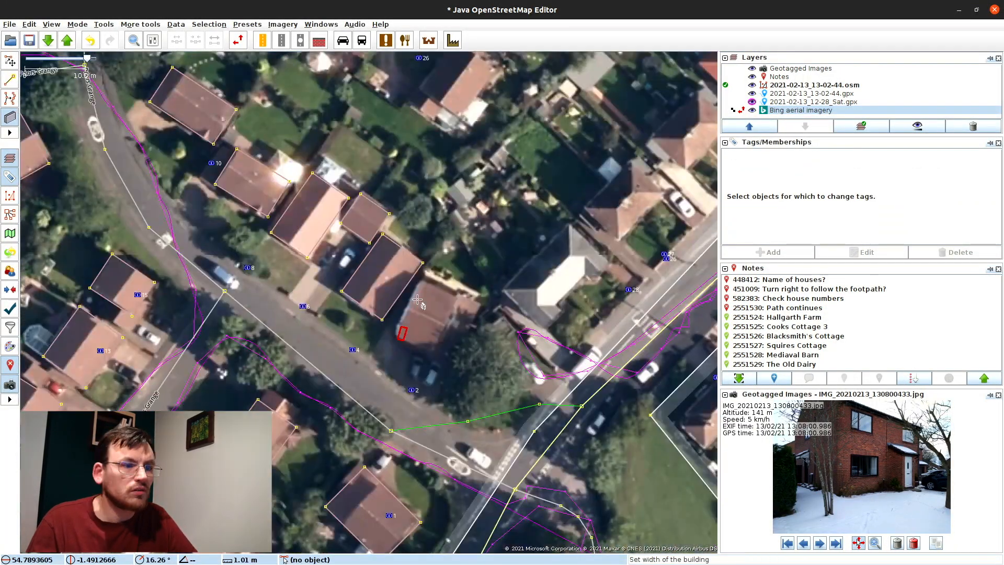
left_click(305, 240)
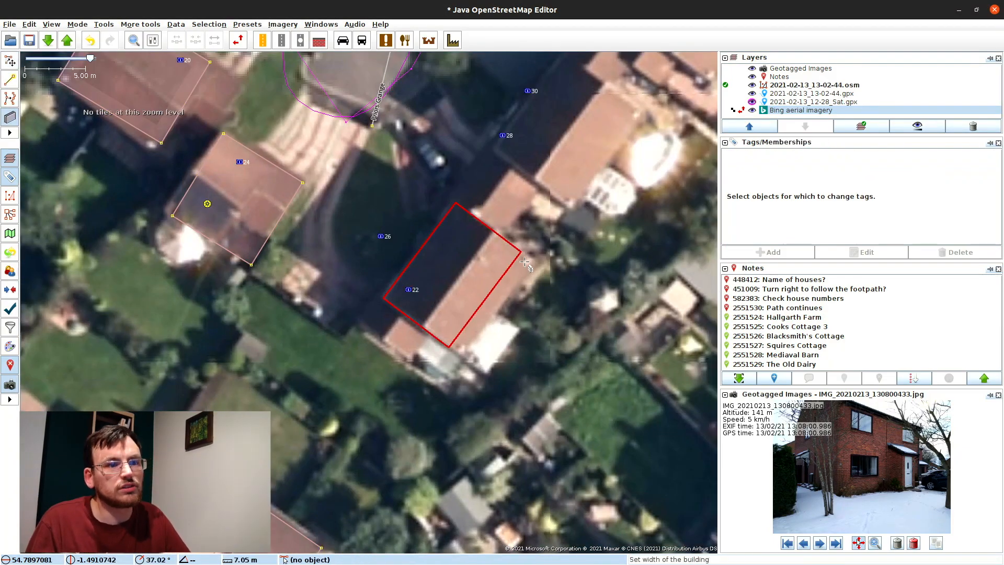
left_click(325, 395)
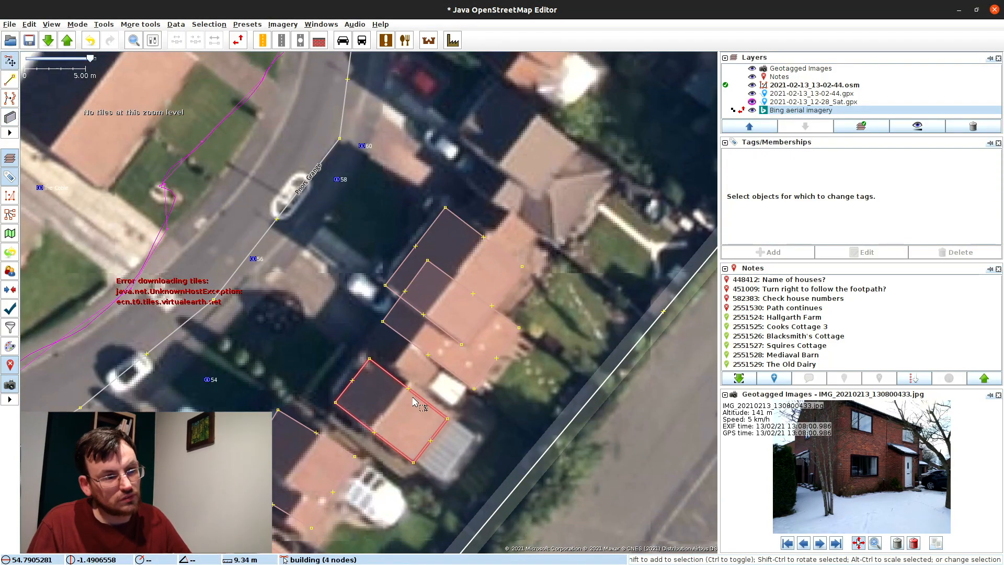
left_click_drag(503, 271, 507, 266)
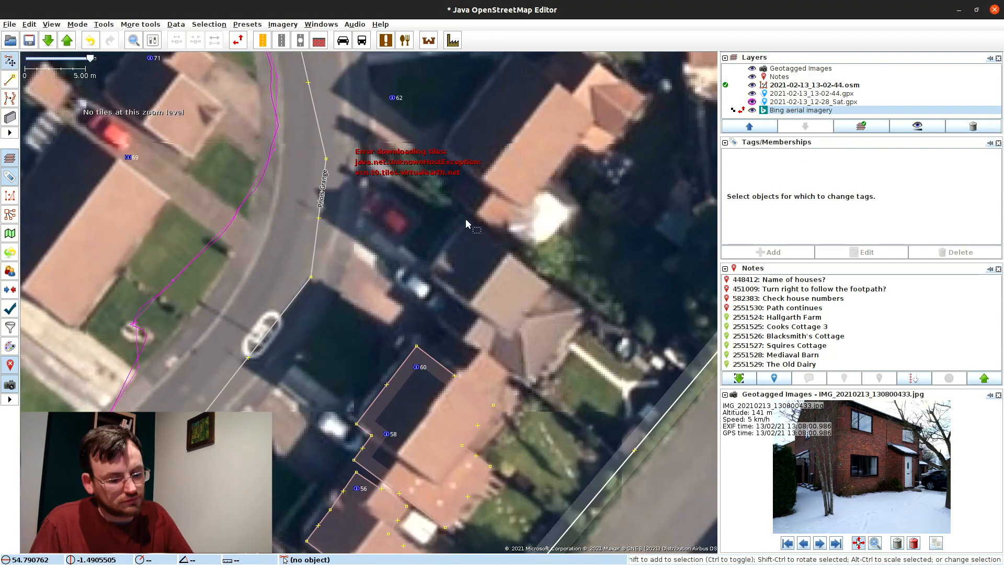
Step: Move address point 39 onto its house and correct its number to 59
key("b")
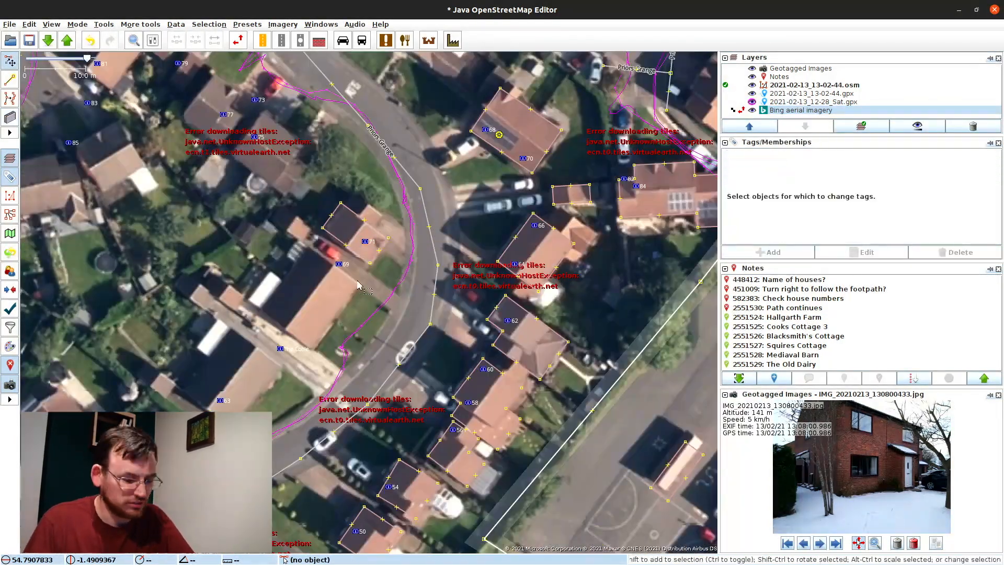
left_click(357, 285)
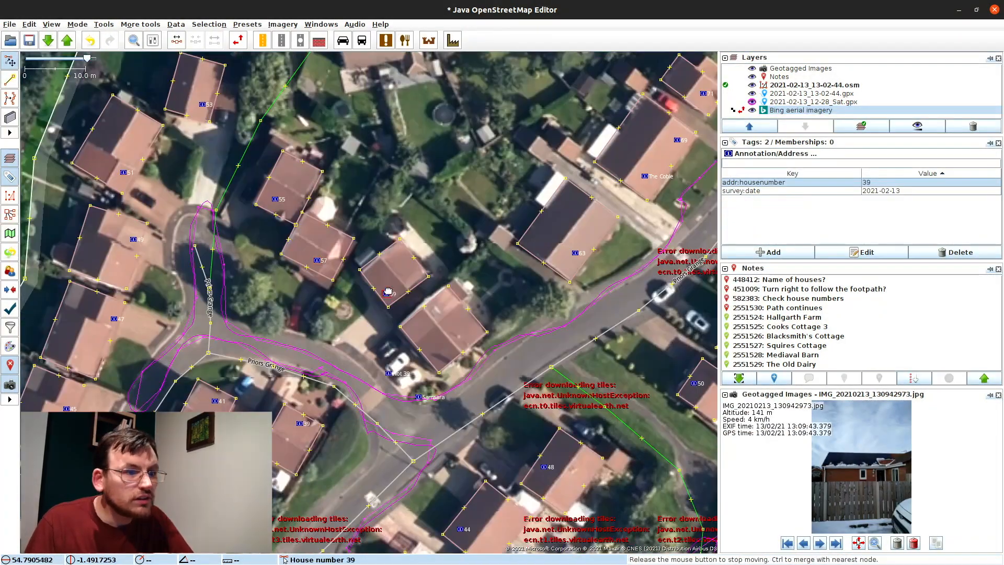
left_click(388, 373)
left_click_drag(387, 291, 445, 310)
left_click(386, 285)
double_click(869, 183)
type("59")
key("Return")
Step: Outline the houses beside number 81 and near numbers 158 and 160
scroll(296, 382, "down", 2)
scroll(206, 237, "up", 2)
key("b")
key("b")
left_click_drag(243, 276, 293, 212)
left_click(193, 238)
left_click(444, 300)
left_click(514, 366, "shift")
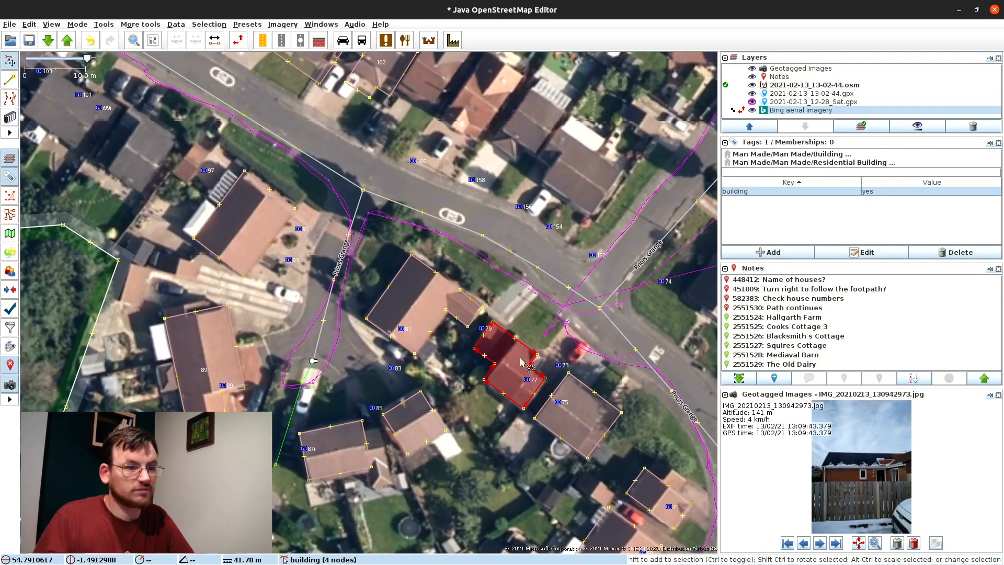
left_click(393, 193)
Step: Outline the next houses near numbers 154 and 156
key("b")
left_click_drag(433, 378, 513, 427)
left_click(554, 365)
left_click_drag(529, 435, 557, 456)
left_click(598, 402)
left_click_drag(594, 416, 656, 464)
left_click(625, 505)
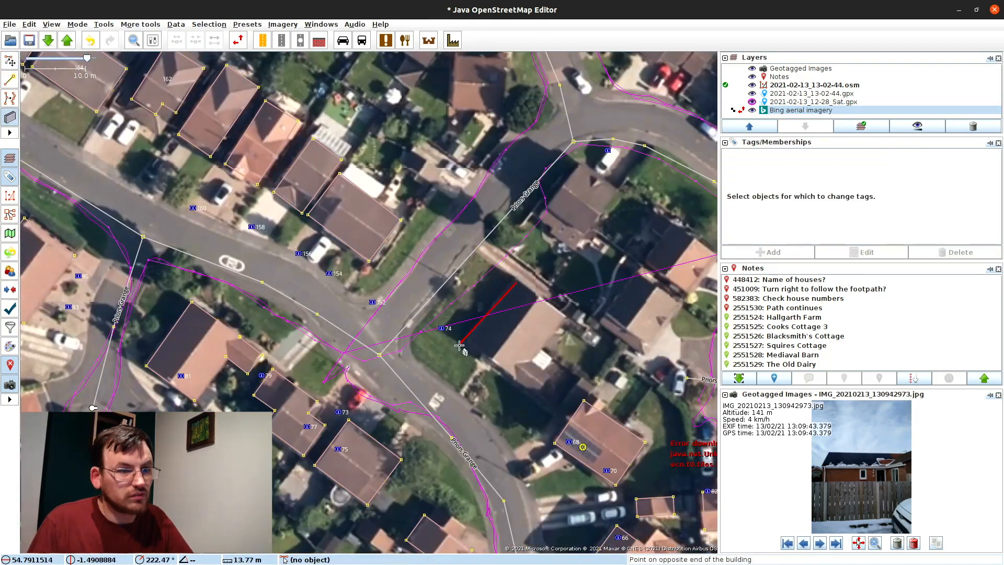
Step: Move address points 85, 87, 83 and 81 onto their houses, correcting 87i to 87
key("s")
left_click_drag(565, 342, 553, 360)
left_click(486, 306)
left_click_drag(486, 306, 463, 336)
left_click_drag(418, 347, 425, 343)
double_click(878, 182)
type("87")
key("Return")
left_click_drag(504, 267, 521, 301)
left_click_drag(515, 227, 359, 221)
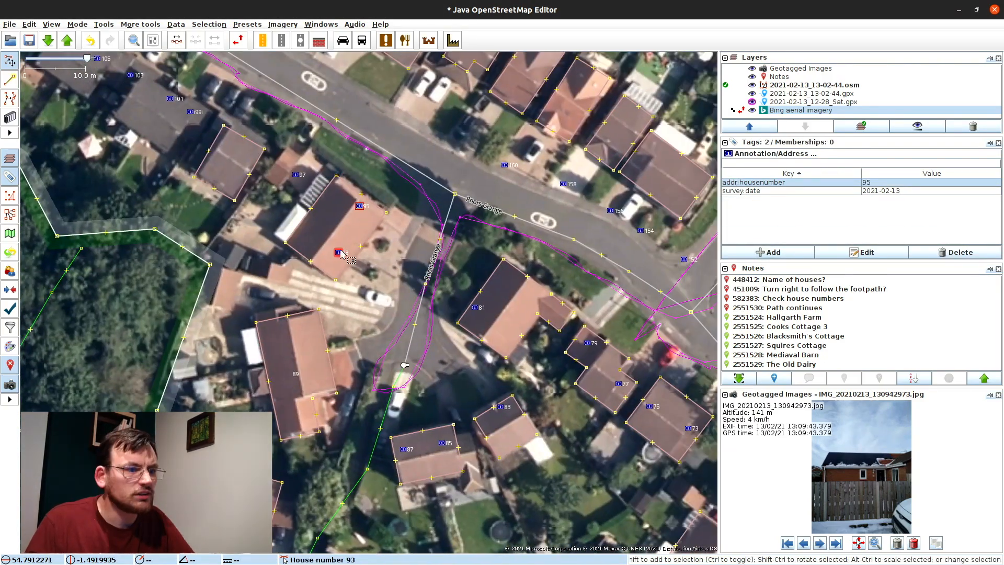
Step: Move address points 103, 99i, 95 and 97 onto their houses
left_click_drag(354, 257, 697, 524)
left_click_drag(473, 342, 349, 256)
left_click_drag(350, 257, 447, 323)
left_click_drag(447, 322, 355, 255)
left_click_drag(486, 321, 458, 364)
left_click_drag(423, 289, 471, 320)
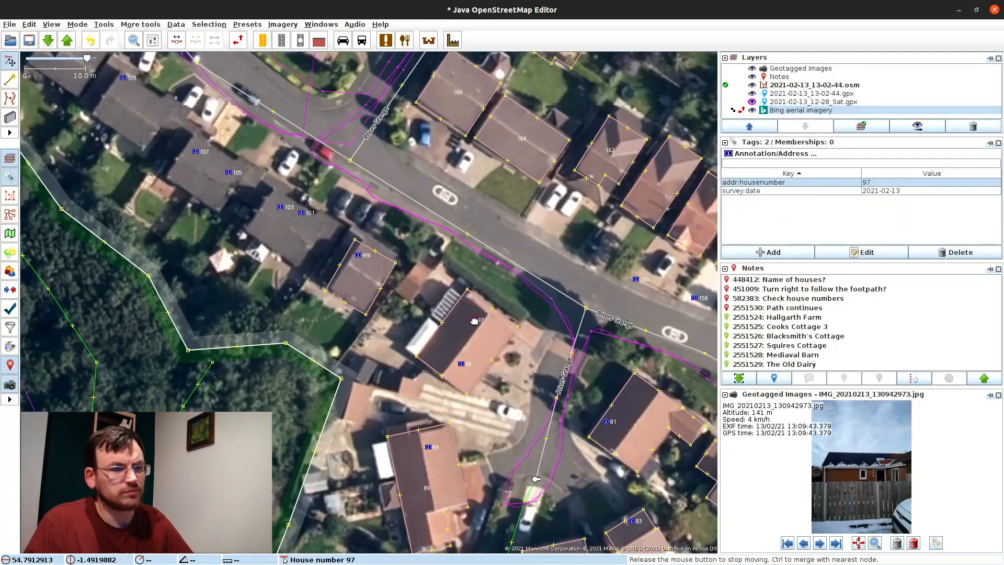
left_click_drag(458, 363, 399, 216)
left_click_drag(412, 173, 425, 183)
left_click_drag(313, 157, 442, 370)
Step: Add the note 'house number assumed, none displayed' to address point 99i
left_click(437, 327)
type("house number assumed, none displayed")
key("Return")
Step: Outline house 111 beyond houses 101 to 109
key("b")
left_click_drag(367, 334, 316, 296)
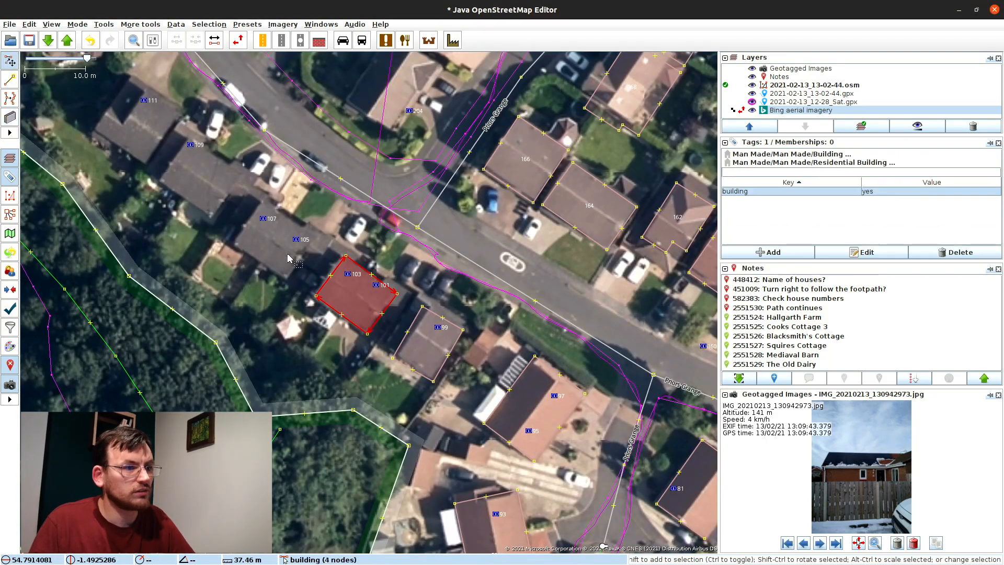
left_click_drag(146, 165, 94, 129)
left_click(93, 129)
left_click_drag(366, 314, 330, 276)
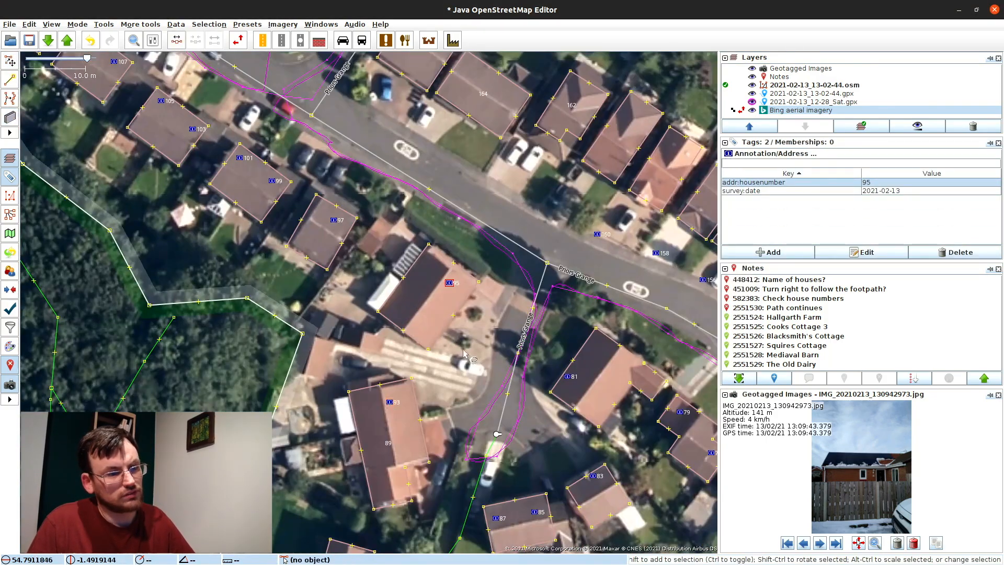
Step: Create a new map note, then bring houses 103–129 into view
left_click(427, 324)
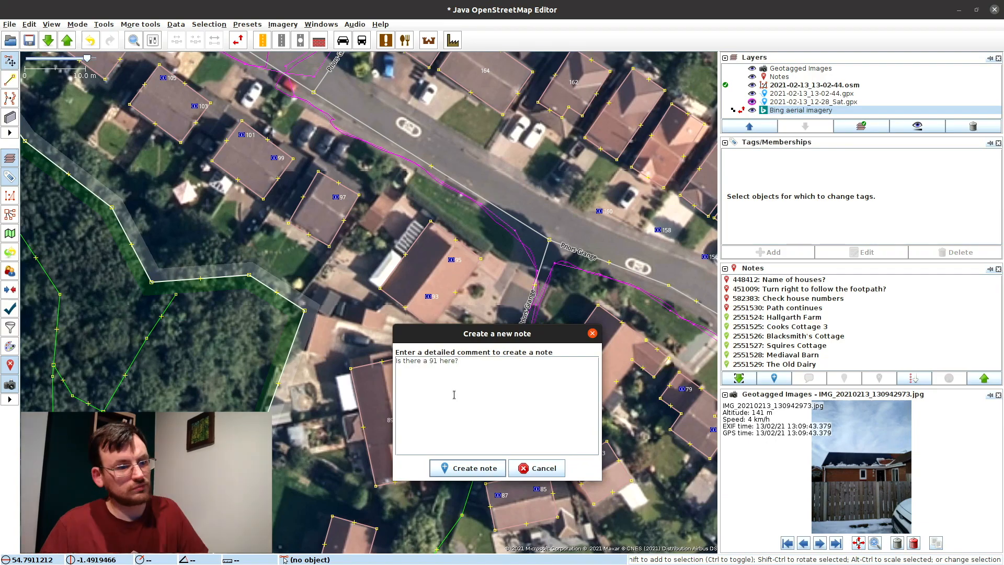
left_click(467, 468)
left_click_drag(209, 79, 618, 515)
Step: Inspect address point 119, the Priors Grange road, the L-shaped building and neighbouring houses
left_click(172, 320)
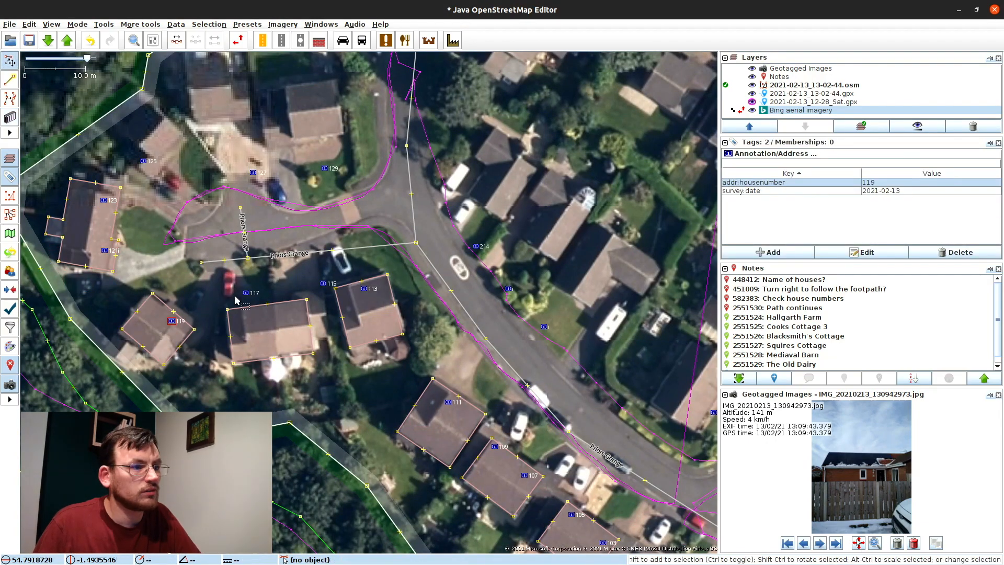
scroll(219, 312, "down", 2)
left_click(342, 329)
scroll(343, 329, "up", 2)
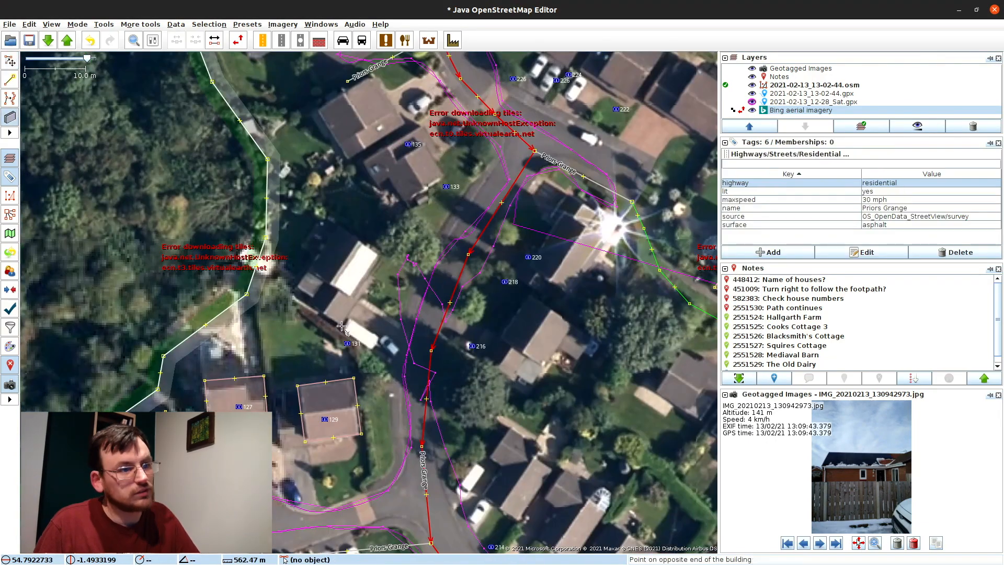
scroll(342, 329, "down", 2)
scroll(421, 69, "up", 2)
left_click(350, 167)
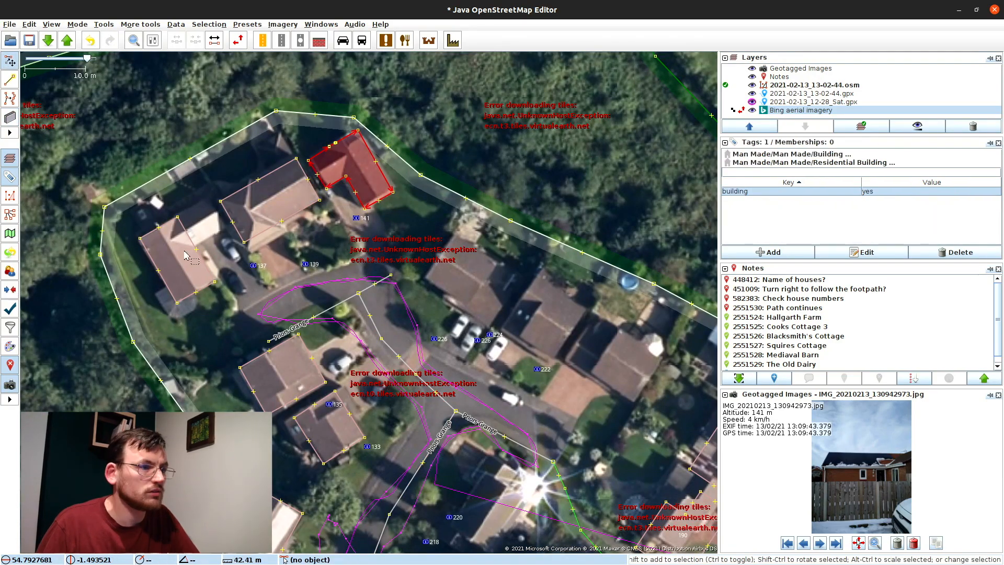
left_click(193, 251)
left_click(253, 265)
Step: Check the houses to the north-west, including address points 226 and 131
left_click_drag(253, 265, 123, 201)
left_click(346, 276)
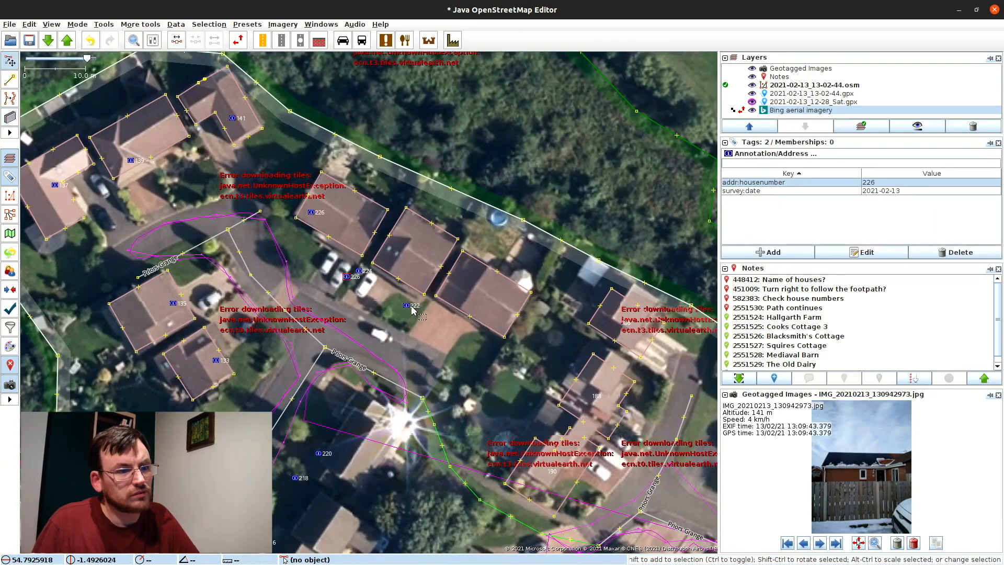
left_click(369, 219)
left_click(605, 291)
left_click(448, 246)
left_click(146, 345)
Step: Move the view north and east to houses 168–176 and open note 582383's popup
left_click_drag(366, 442, 333, 73)
left_click(253, 306)
left_click_drag(253, 309, 34, 183)
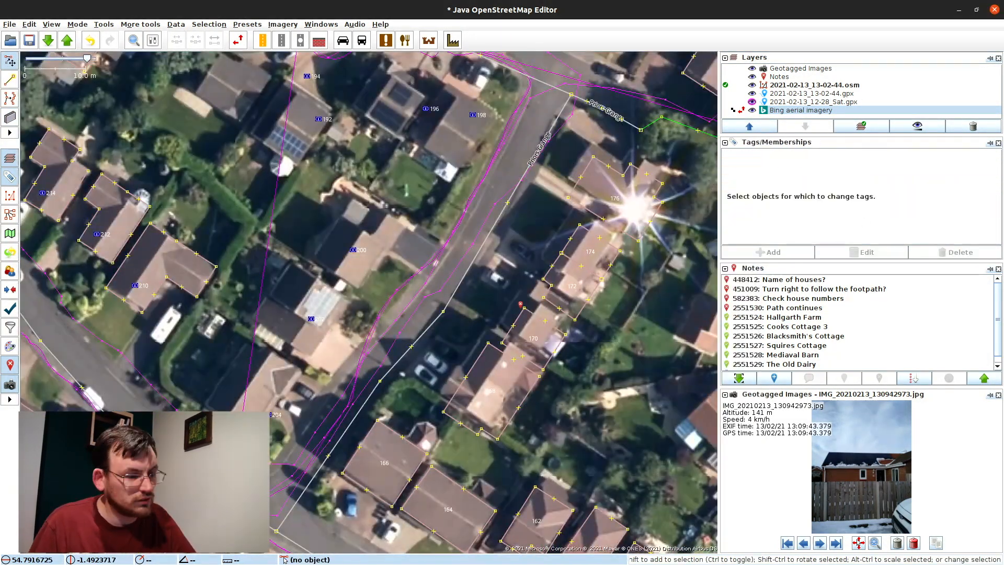
left_click_drag(453, 300, 255, 292)
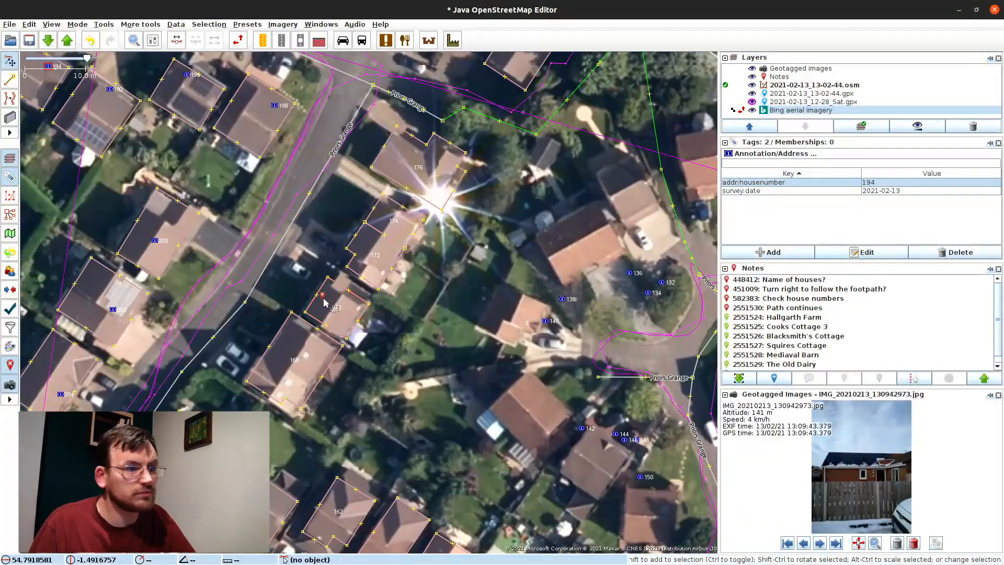
left_click(322, 297)
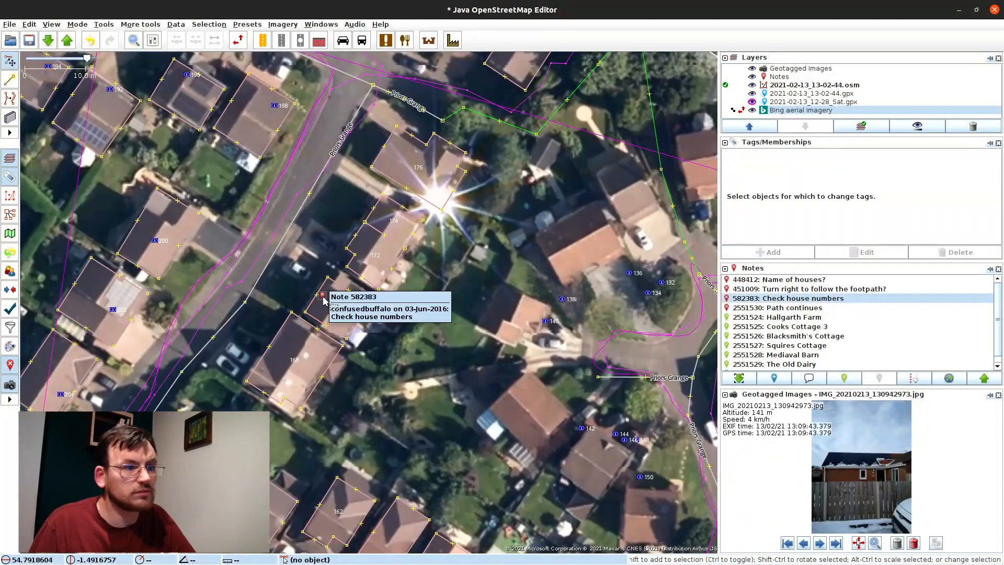
Step: Close note 582383, commenting that the house numbers are checked, correct and the rest mapped
left_click(834, 379)
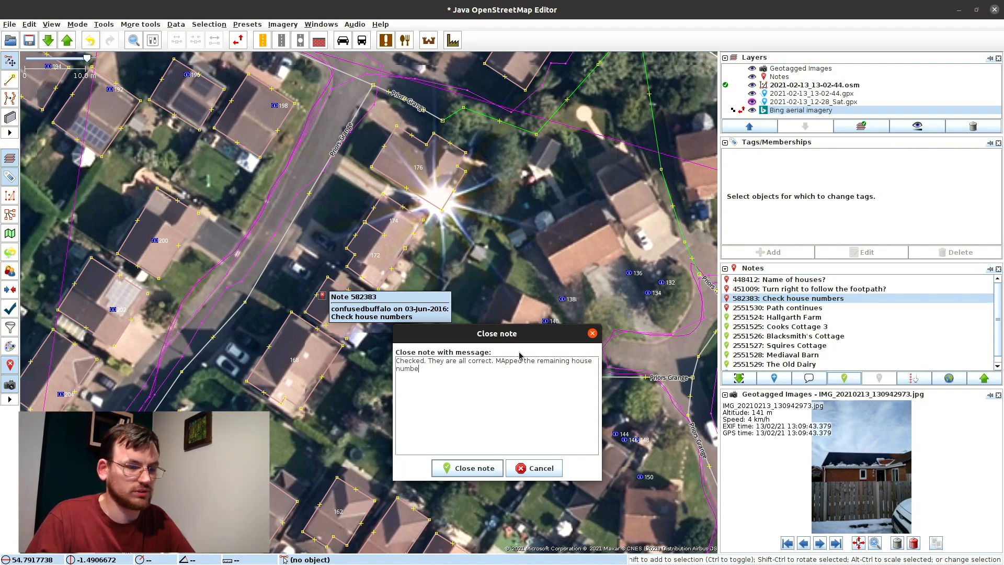
key("ctrl+Return")
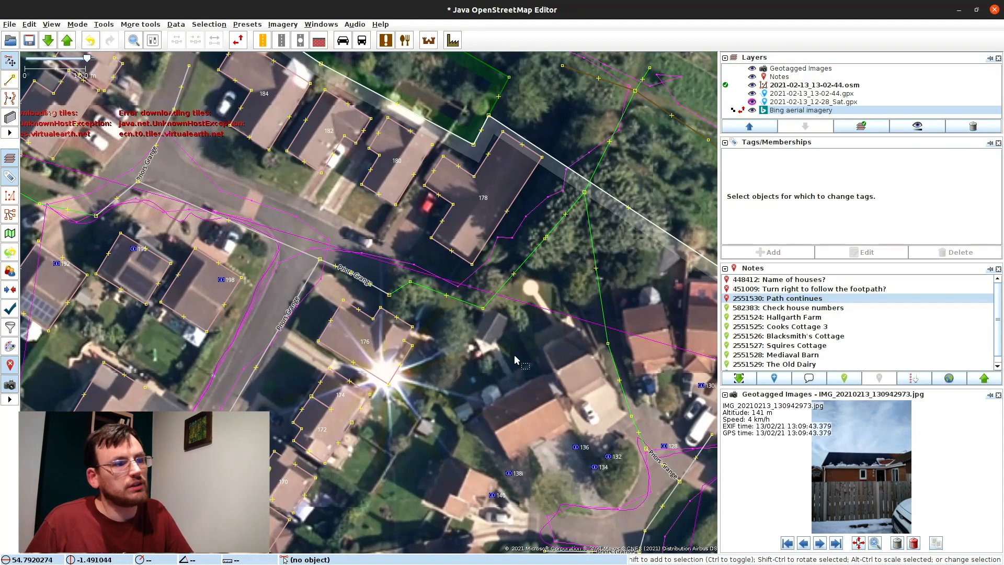
Step: Pan to houses 134–136 and draw a rectangular building over house 150
left_click_drag(514, 360, 264, 159)
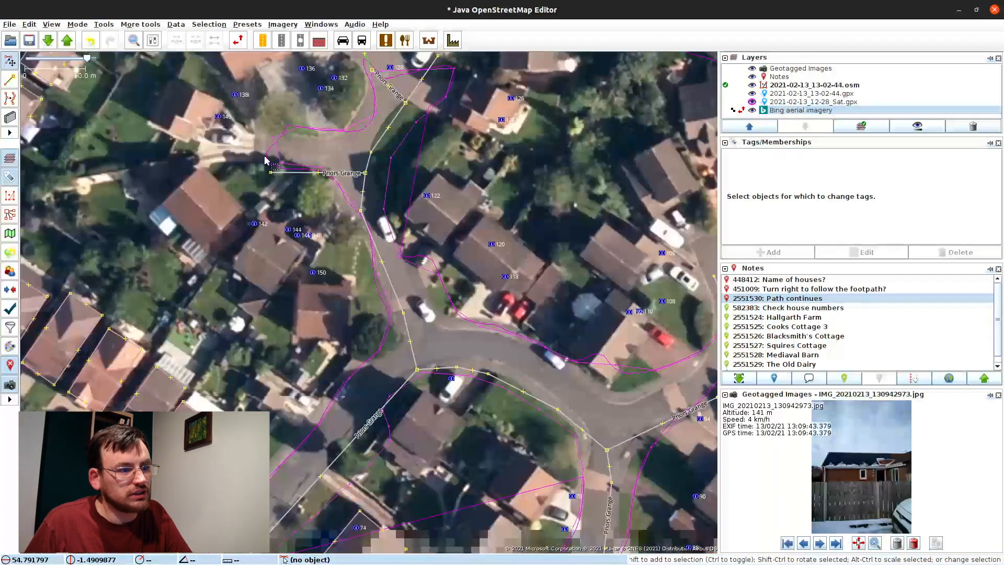
left_click_drag(257, 345, 287, 334)
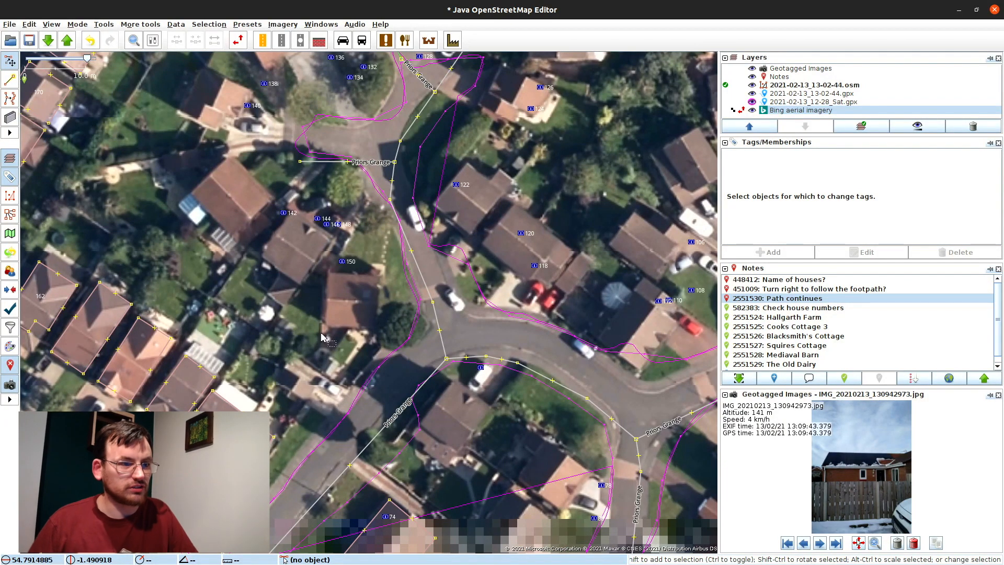
key("b")
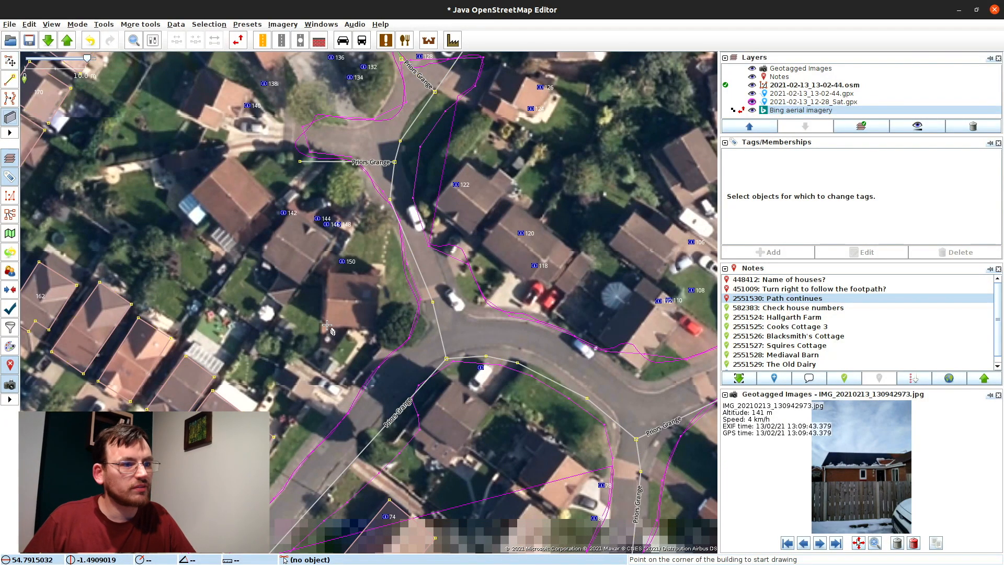
left_click(324, 325)
left_click(383, 276)
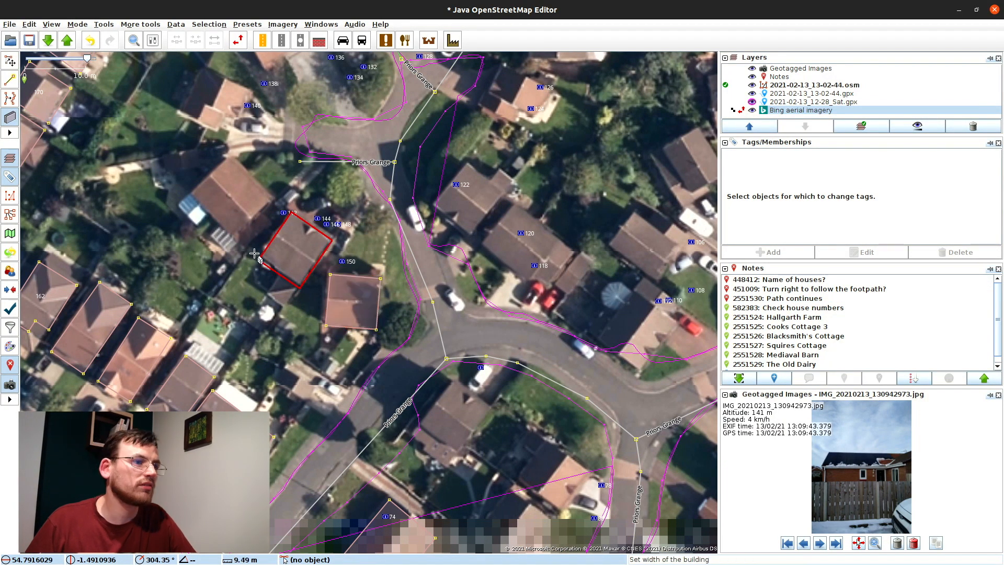
left_click_drag(490, 110, 571, 312)
Step: Draw a rectangular outline over the next unmapped house and select house-number point 136
left_click(589, 269)
left_click(571, 312)
left_click(608, 330)
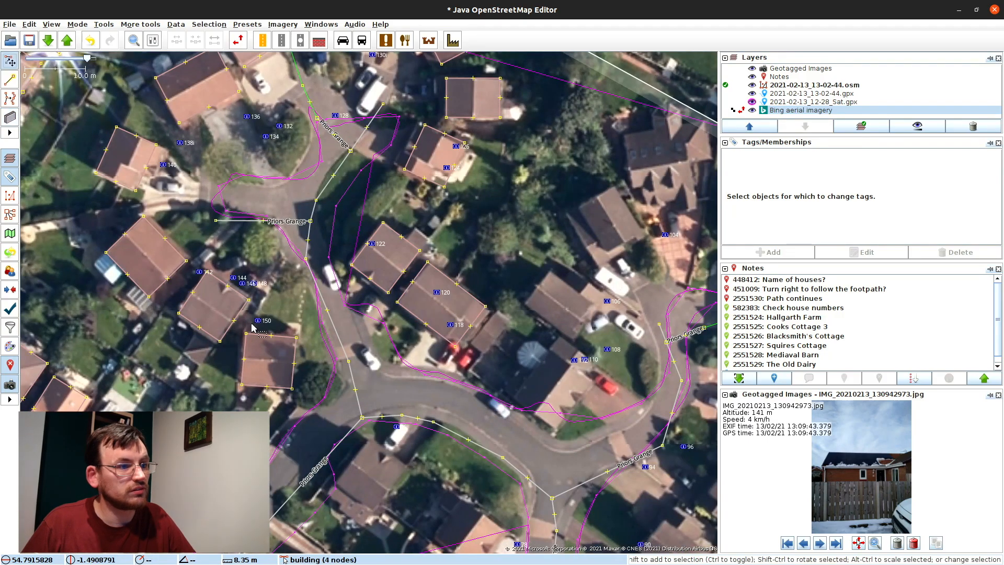
key("s")
left_click(361, 184)
key("alt+s")
key("Return")
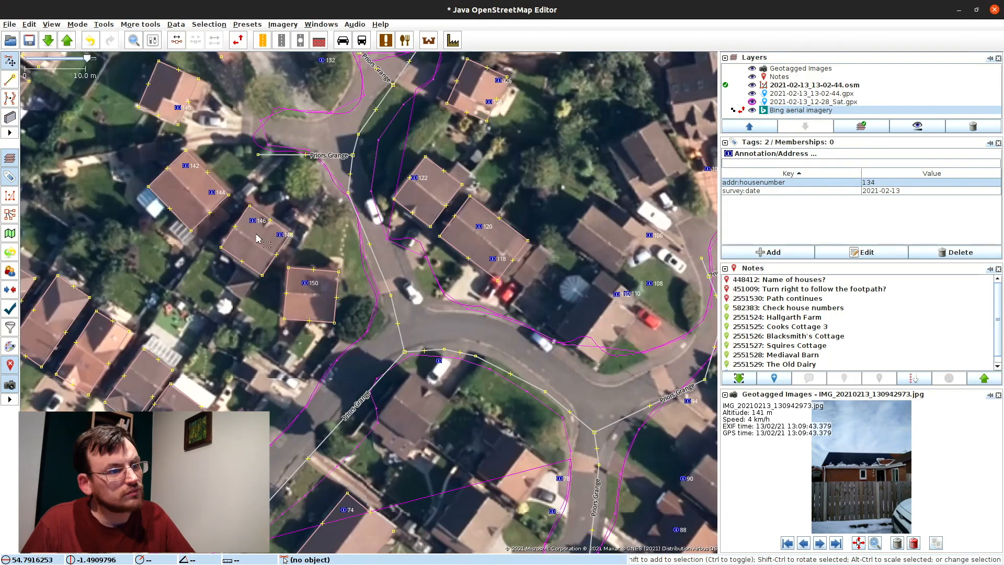
Step: Select the point near house 132 and complete the building outline over house 104
left_click(286, 151)
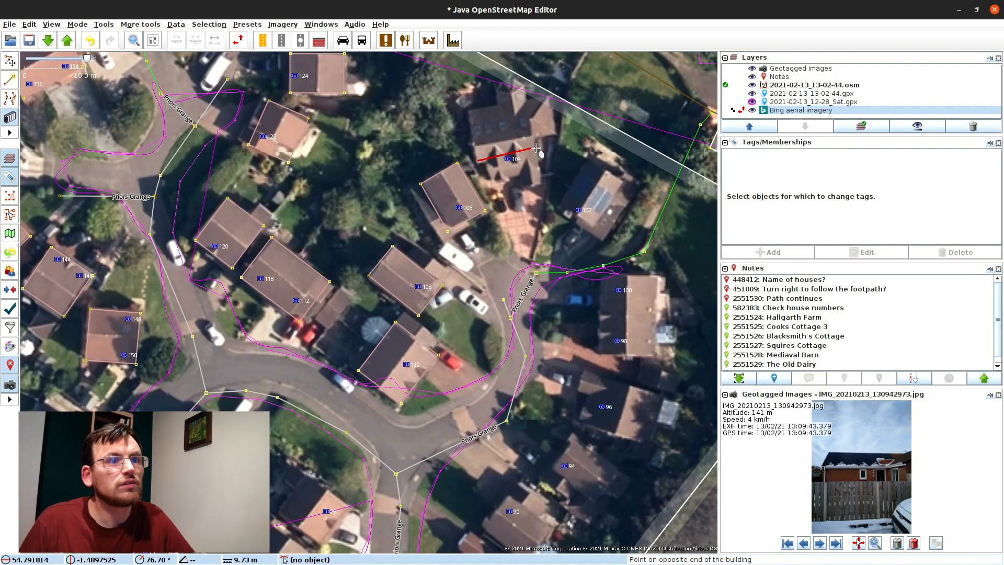
left_click(536, 148)
left_click(523, 100)
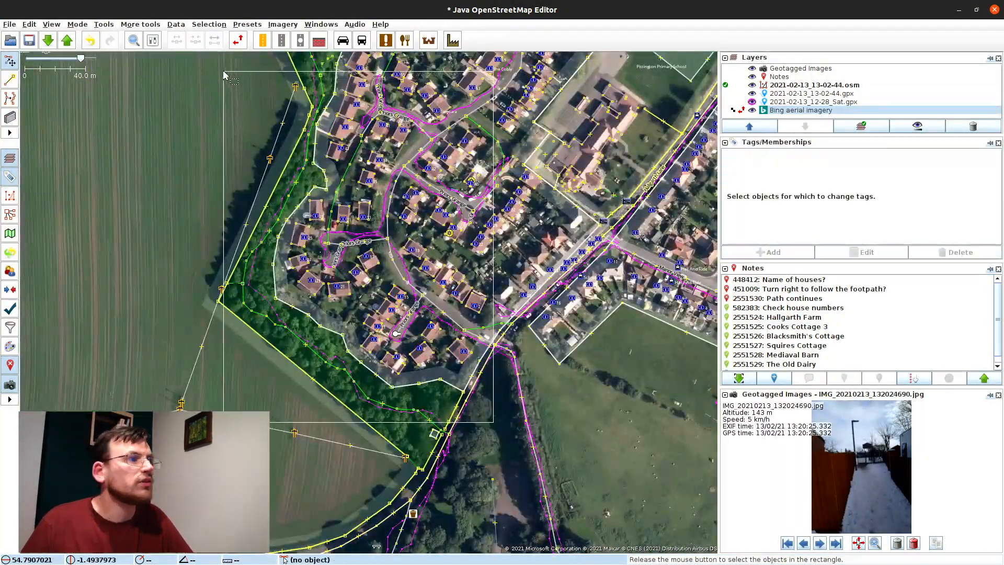
left_click(51, 24)
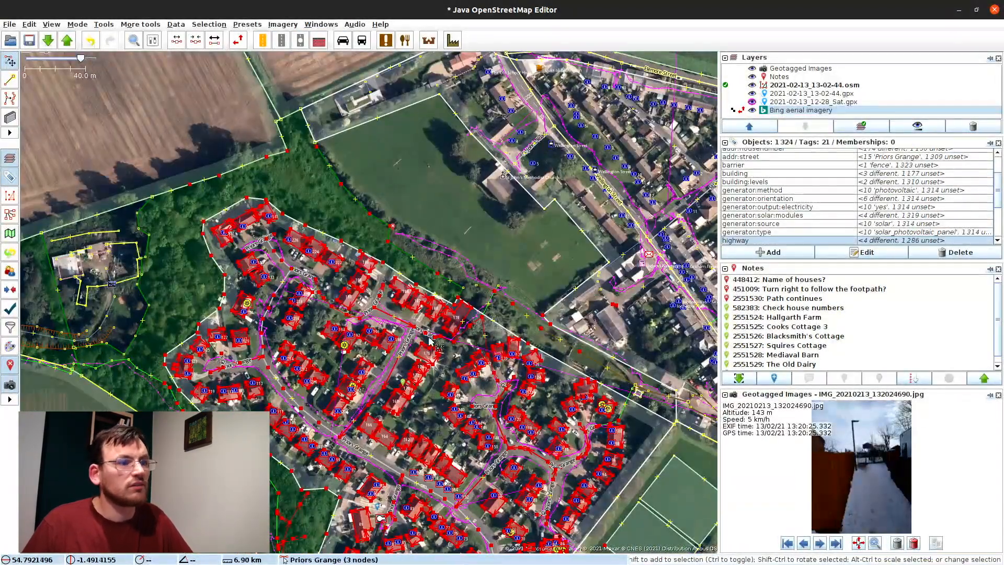
Step: Search for "addr:housenumber"=* within the current selection via Edit > Search, finding 174 objects
left_click(29, 24)
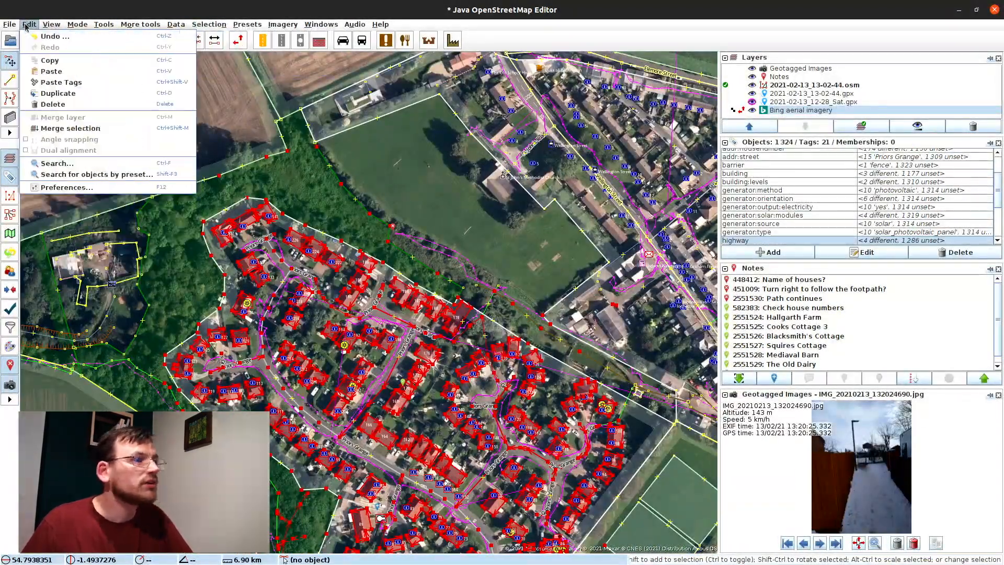
left_click(57, 163)
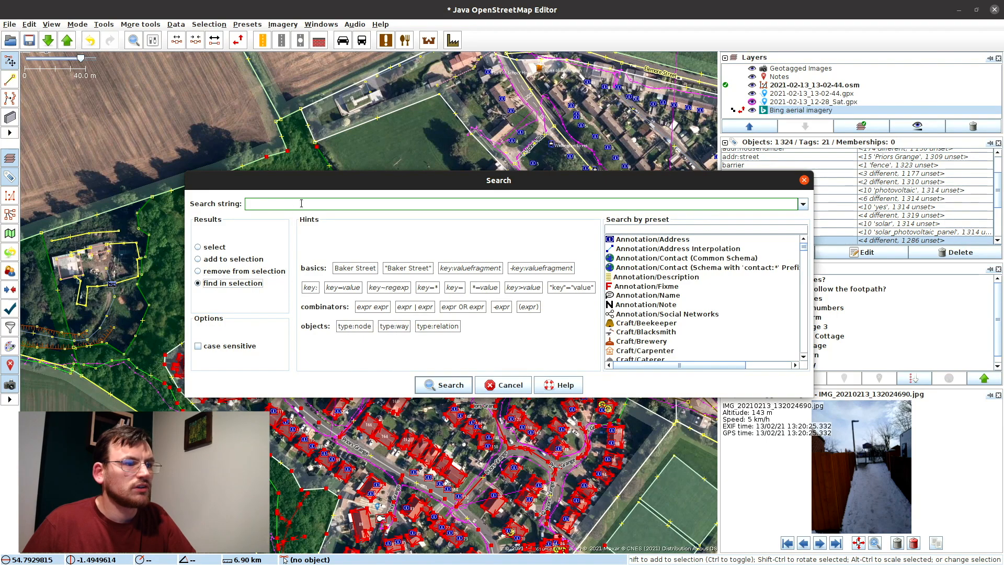
type("addr:house")
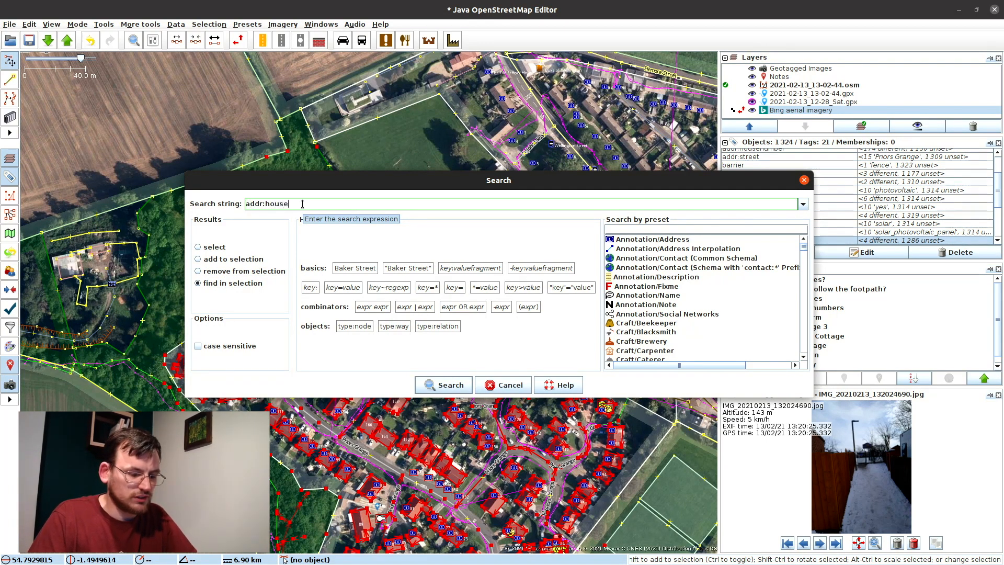
type("number=*")
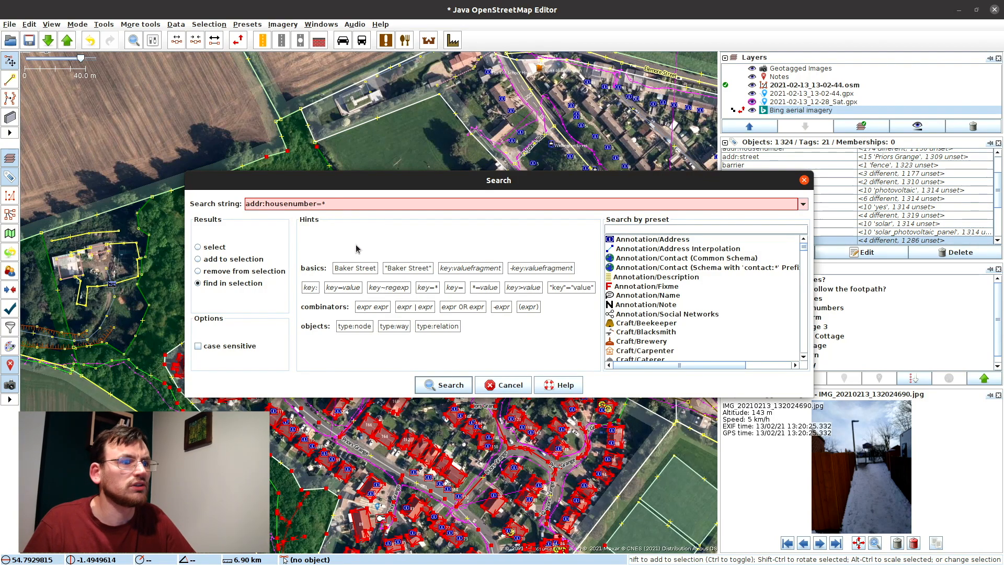
type("\"")
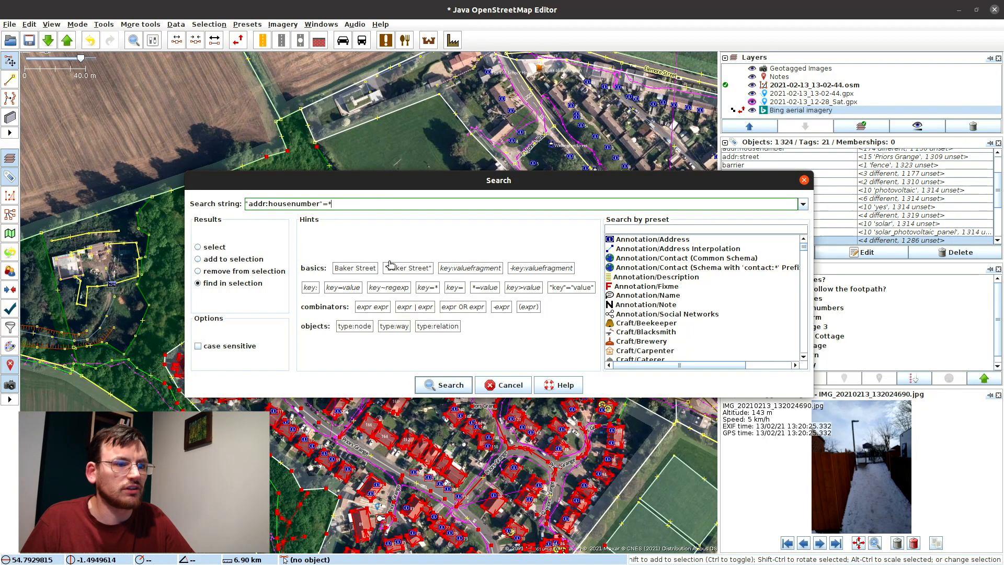
left_click(449, 385)
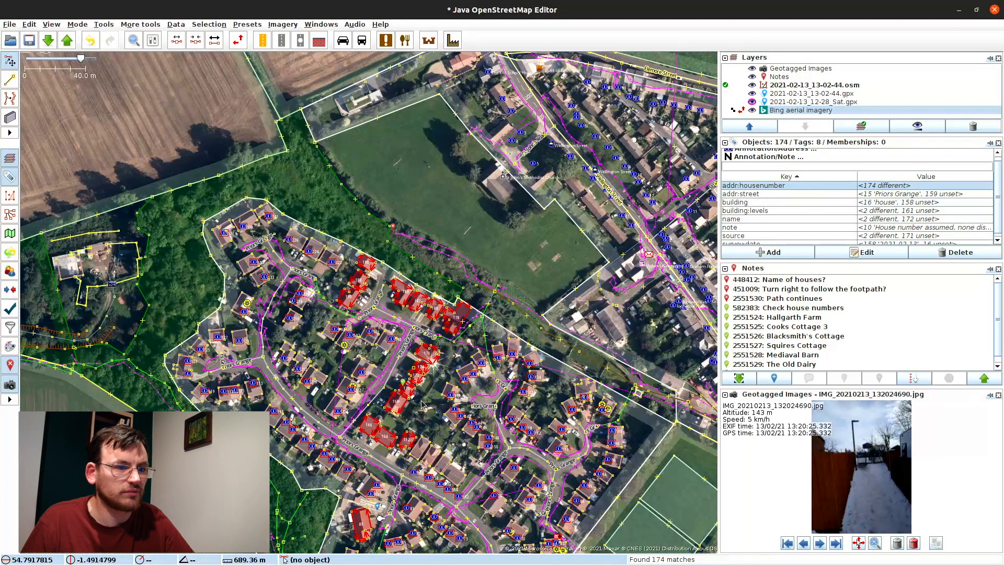
Step: Set addr:street=Priors Grange on all 174 selected house-numbered objects, then clear the selection
left_click_drag(419, 410, 326, 256)
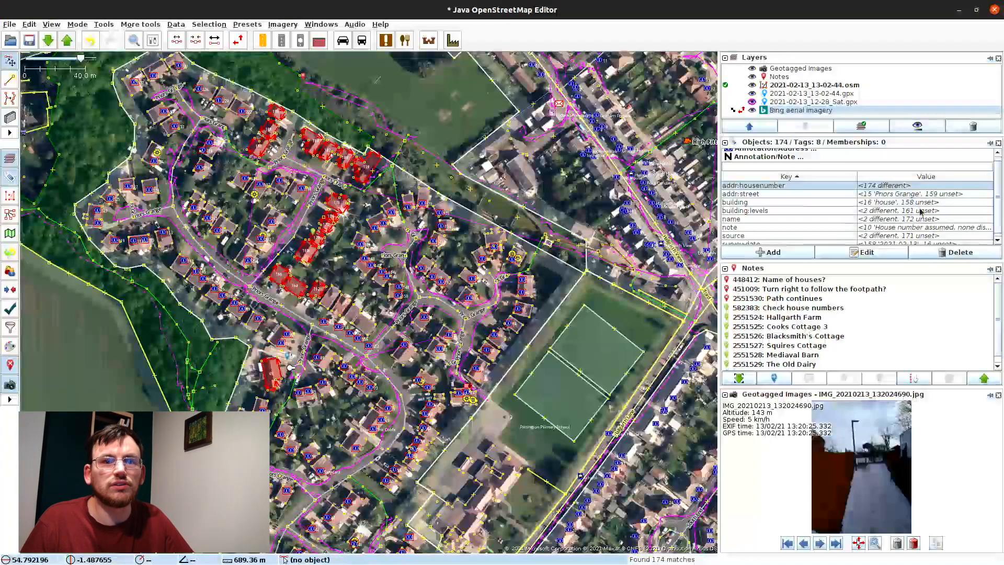
double_click(909, 194)
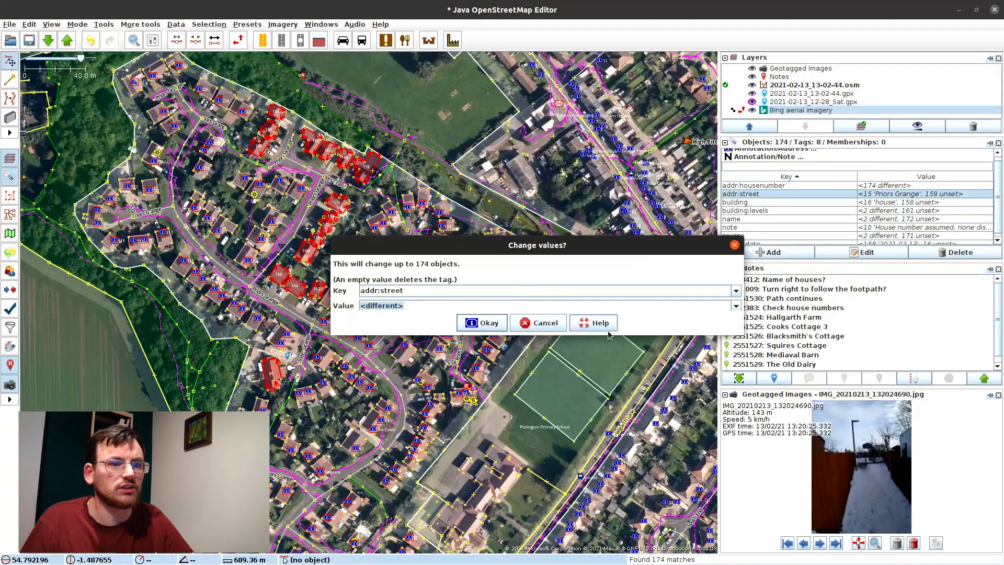
left_click(734, 308)
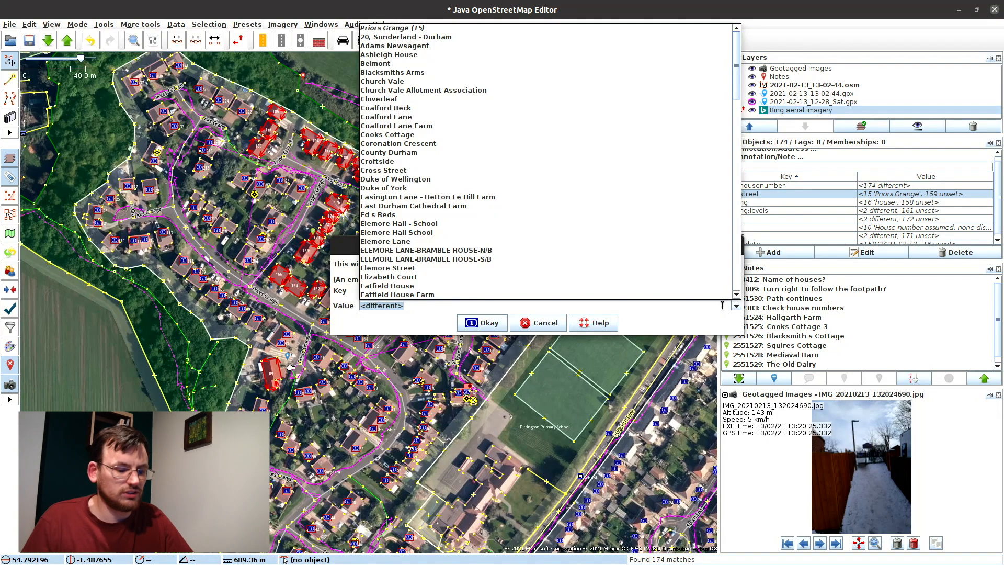
key("Down")
key("Return")
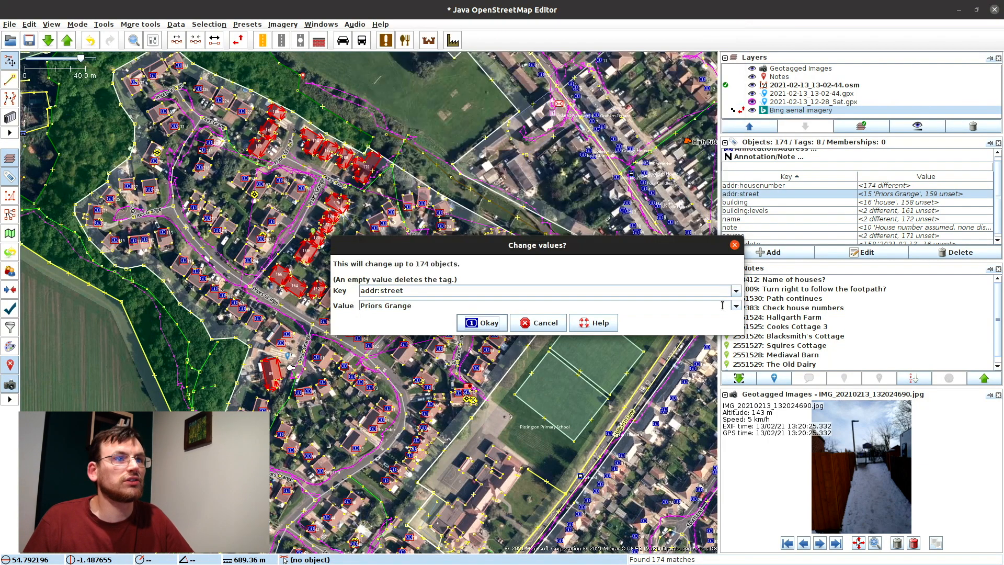
left_click(477, 328)
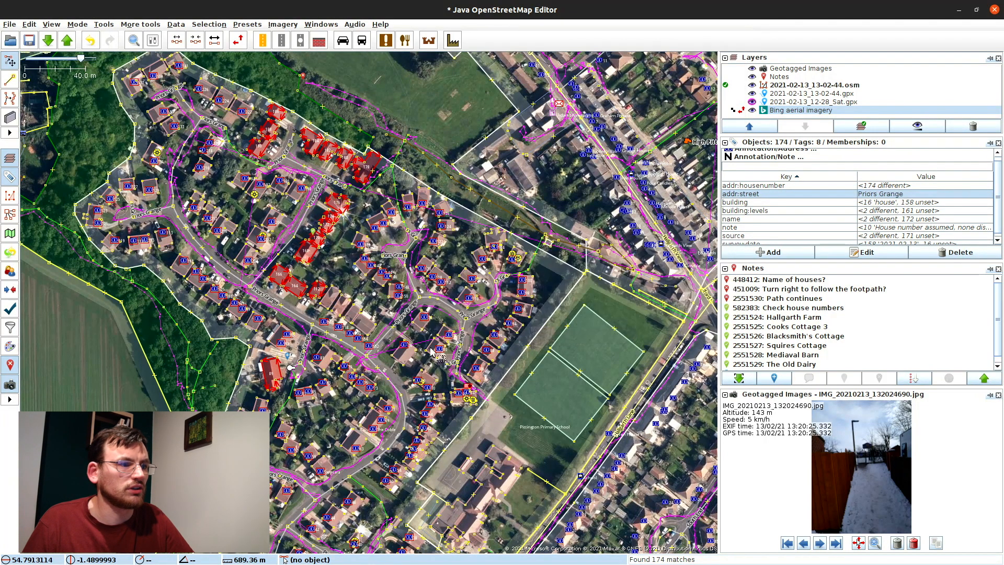
left_click_drag(223, 419, 292, 209)
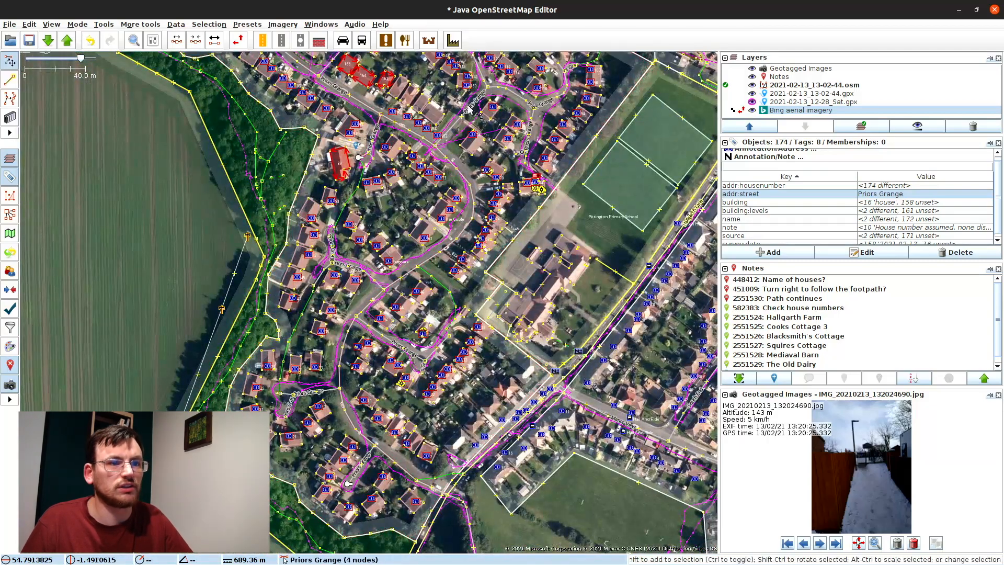
left_click_drag(433, 190, 375, 420)
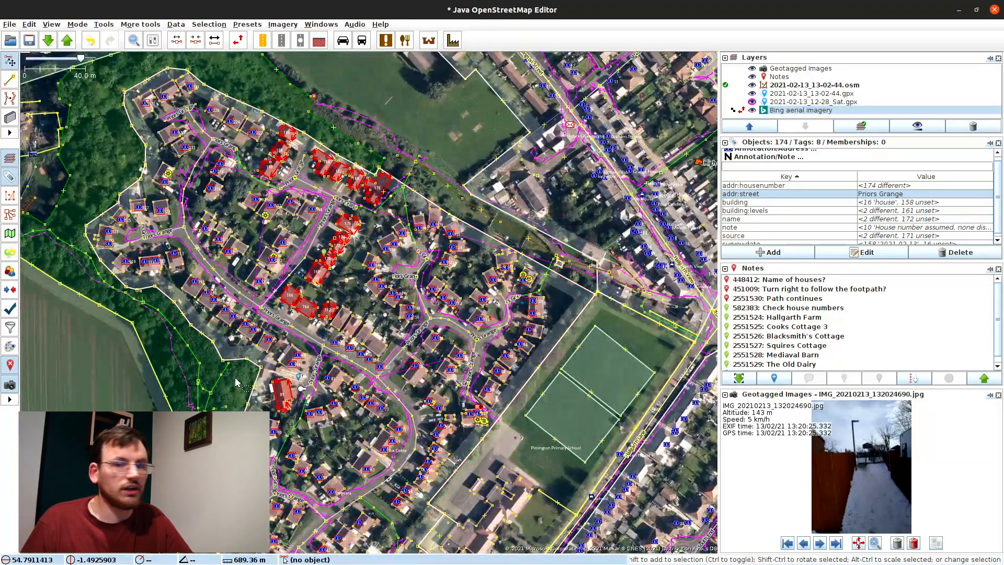
left_click(237, 383)
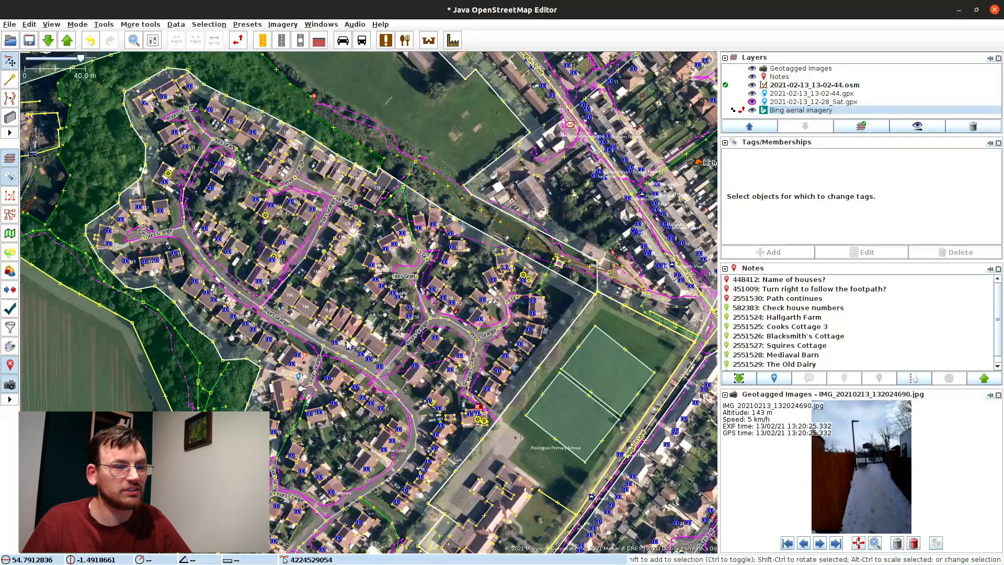
left_click_drag(454, 333, 354, 254)
Step: Tag the footpath's end node barrier=gate, cancelling an accidental move of the school building
scroll(380, 330, "up", 4)
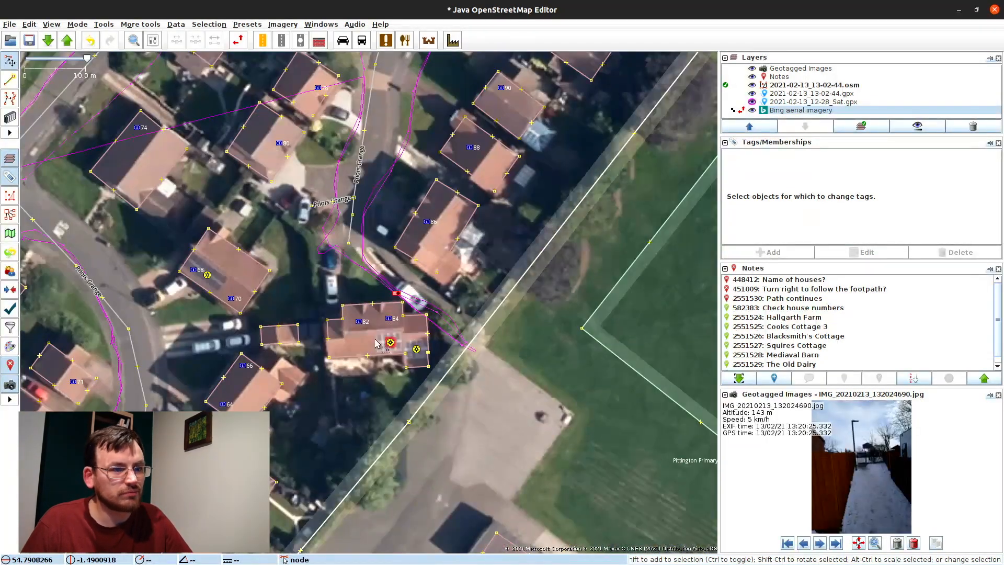
key("a")
left_click(450, 325)
key("s")
scroll(405, 156, "down", 4)
scroll(380, 349, "up", 4)
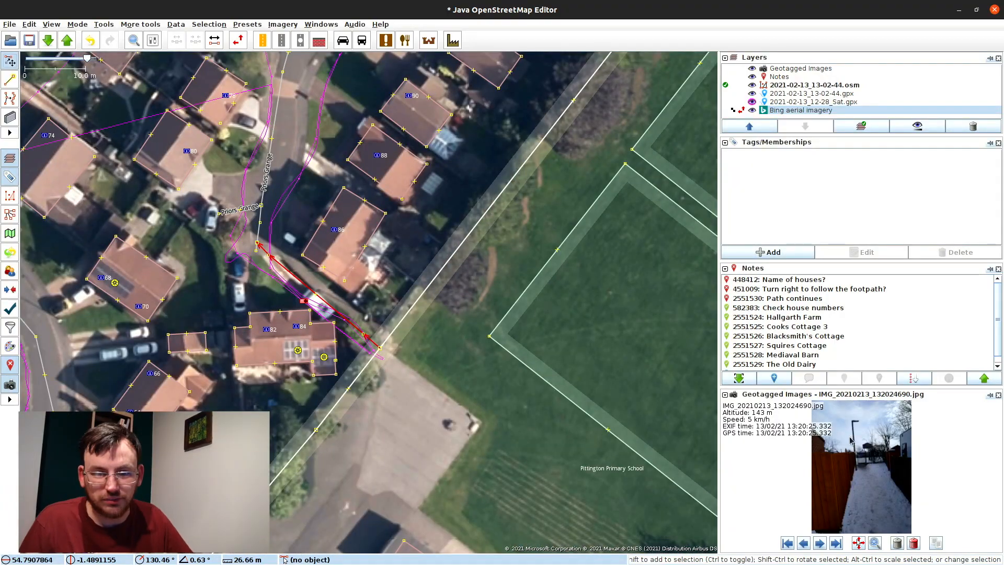
scroll(866, 445, "up", 5)
left_click(380, 348)
left_click(784, 252)
type("barrier")
key("Tab")
type("gate")
key("Return")
left_click_drag(473, 385, 470, 369)
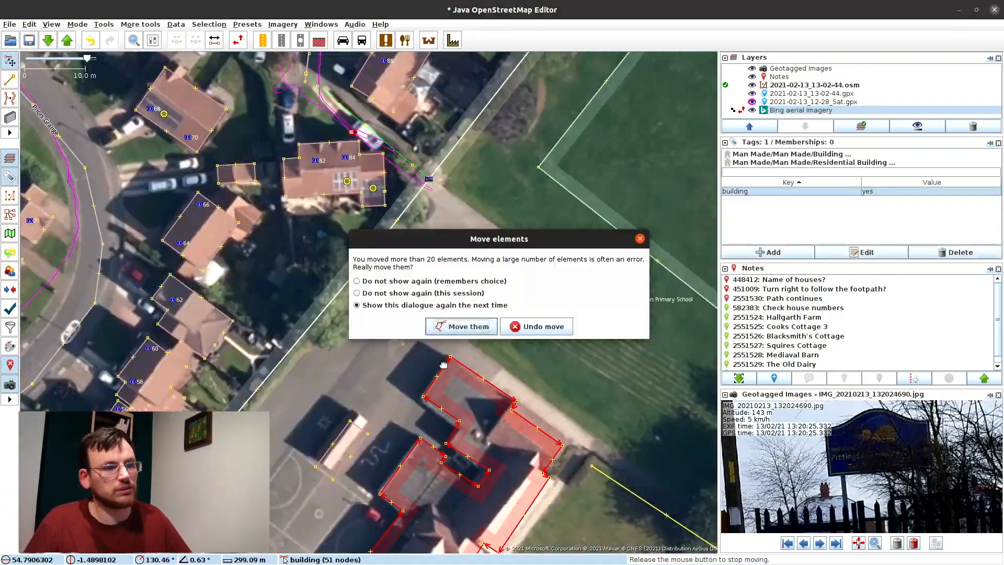
key("Escape")
Step: Select the track along the field edge, switching between Draw and Select modes
scroll(366, 313, "down", 5)
scroll(411, 204, "up", 5)
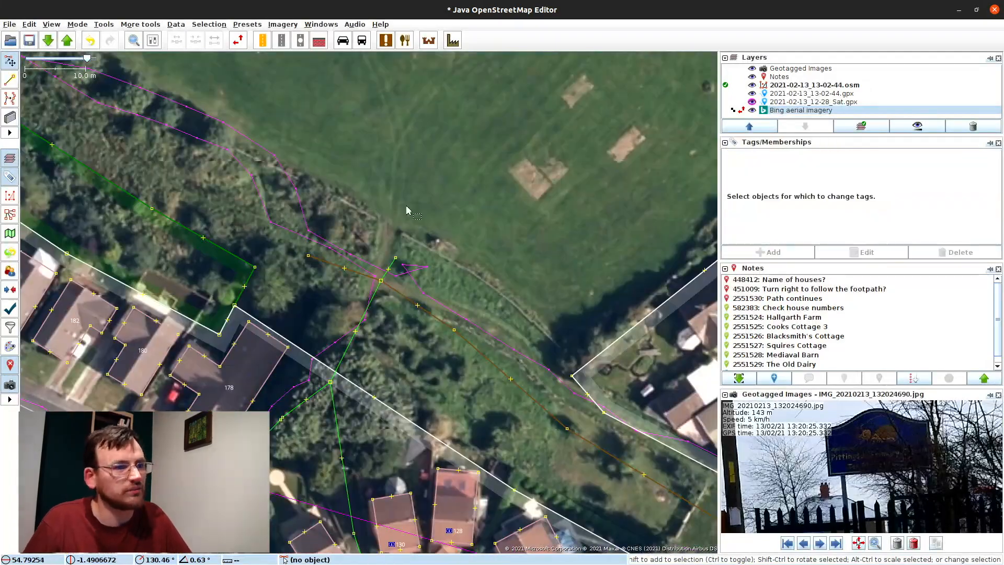
left_click(454, 329)
scroll(411, 203, "down", 6)
scroll(366, 261, "up", 6)
key("a")
left_click(180, 195)
key("s")
left_click(314, 305)
scroll(481, 398, "down", 3)
scroll(523, 235, "up", 2)
key("a")
Step: Trace a new way along the hedge-lined field edge, adding nodes at each field corner
left_click(276, 246)
key("s")
key("a")
left_click(426, 162)
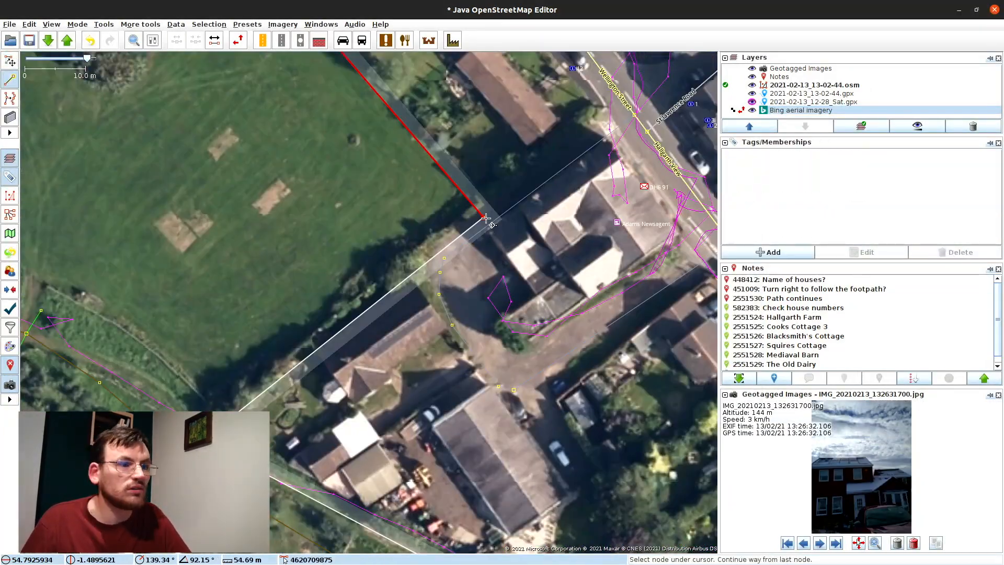
left_click(483, 217)
left_click_drag(217, 419, 518, 399)
left_click(517, 410)
left_click(454, 336)
left_click(277, 372)
left_click(165, 253)
left_click(66, 103)
key("s")
Step: Drag the boundary node and four footpath nodes onto the hedge line
left_click_drag(382, 332, 386, 327)
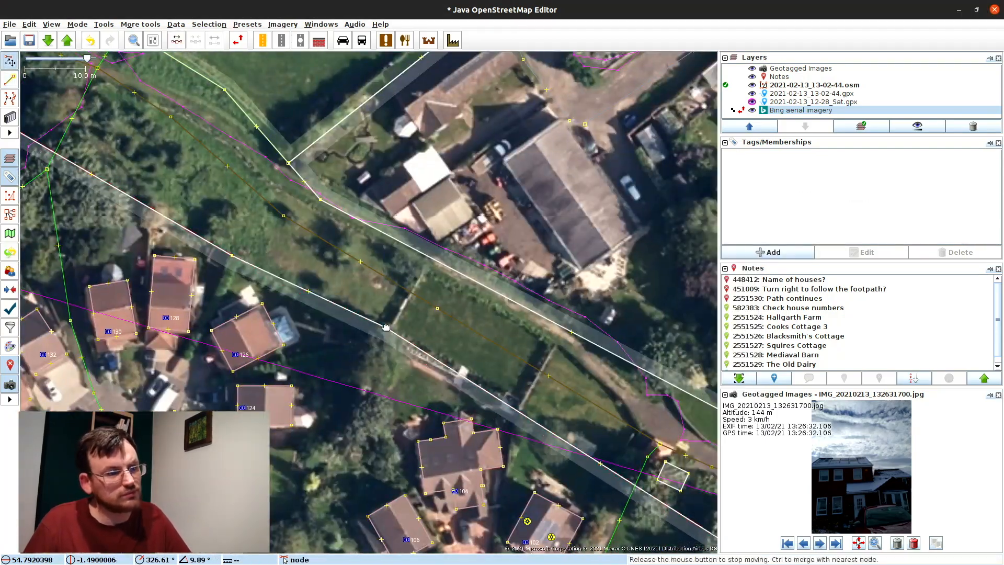
left_click_drag(503, 327, 494, 339)
left_click_drag(359, 308, 370, 272)
left_click_drag(205, 215, 213, 191)
left_click_drag(346, 270, 537, 375)
key("a")
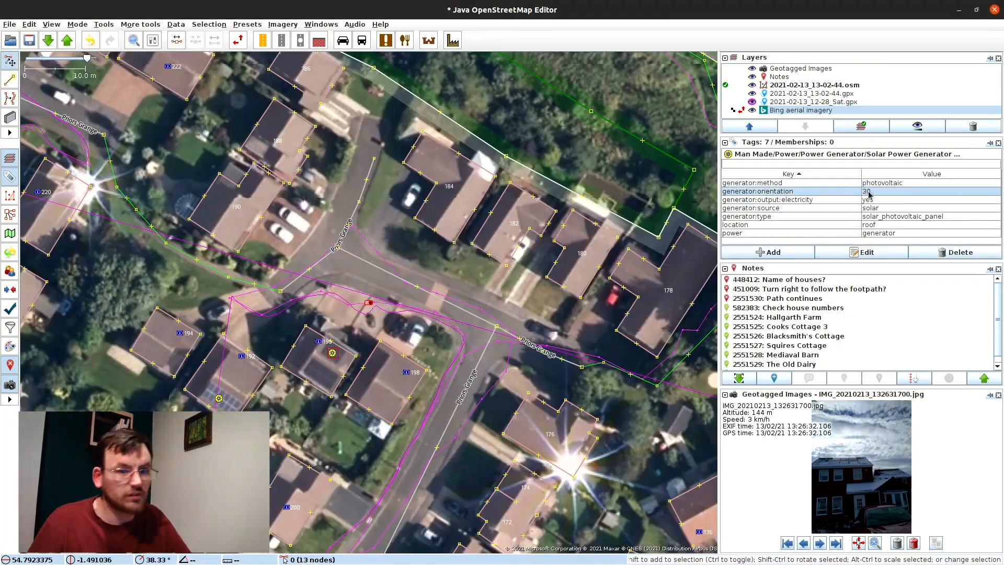
left_click(789, 253)
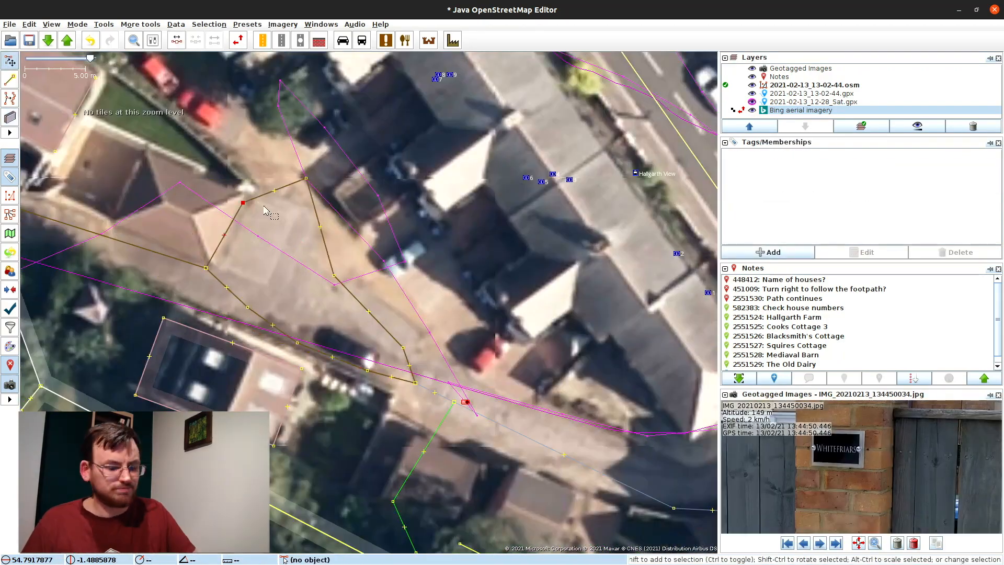
Step: Select the nine-node highway, then start and finish a building outline with the building tool
left_click(253, 201)
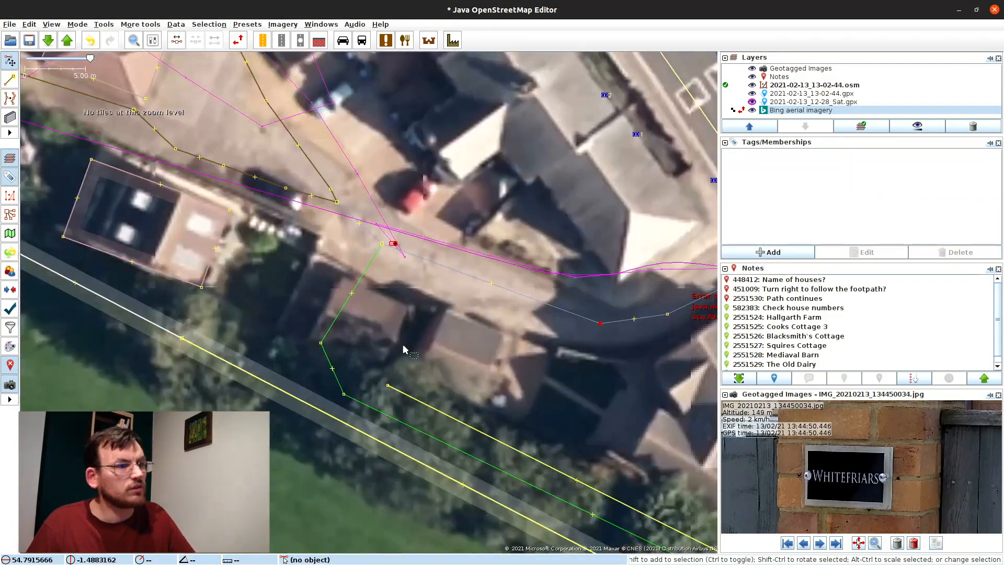
key("b")
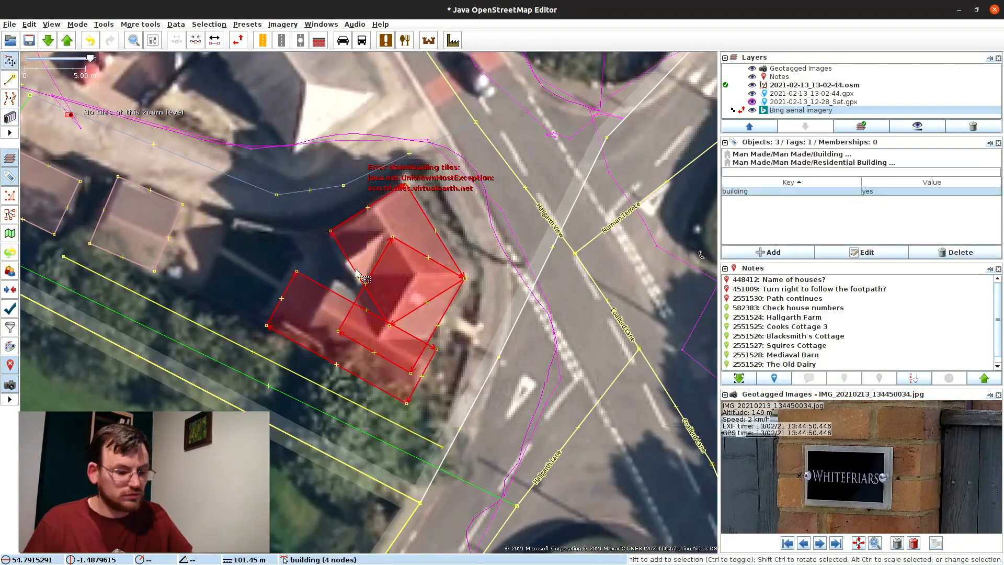
key("Escape")
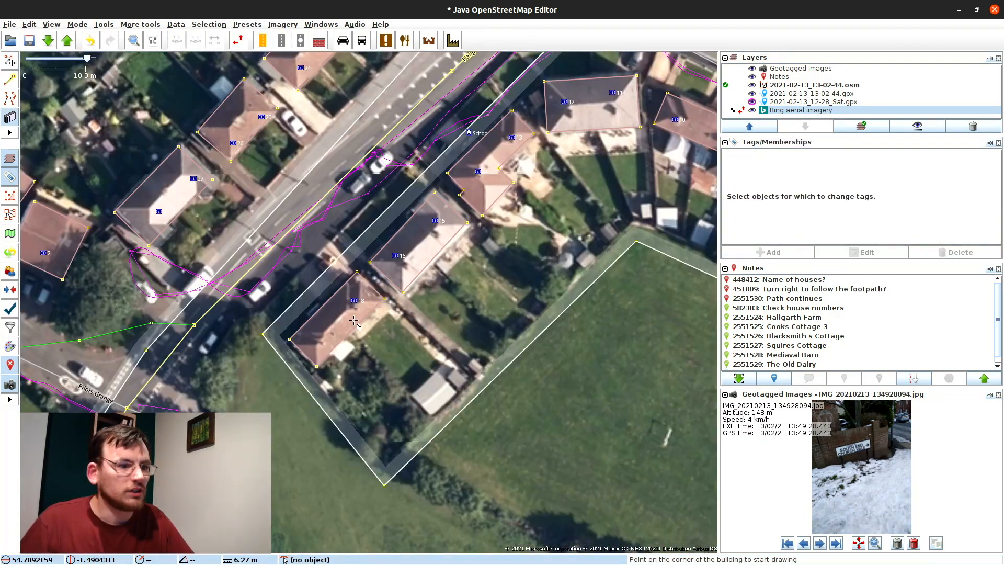
left_click_drag(393, 168, 381, 288)
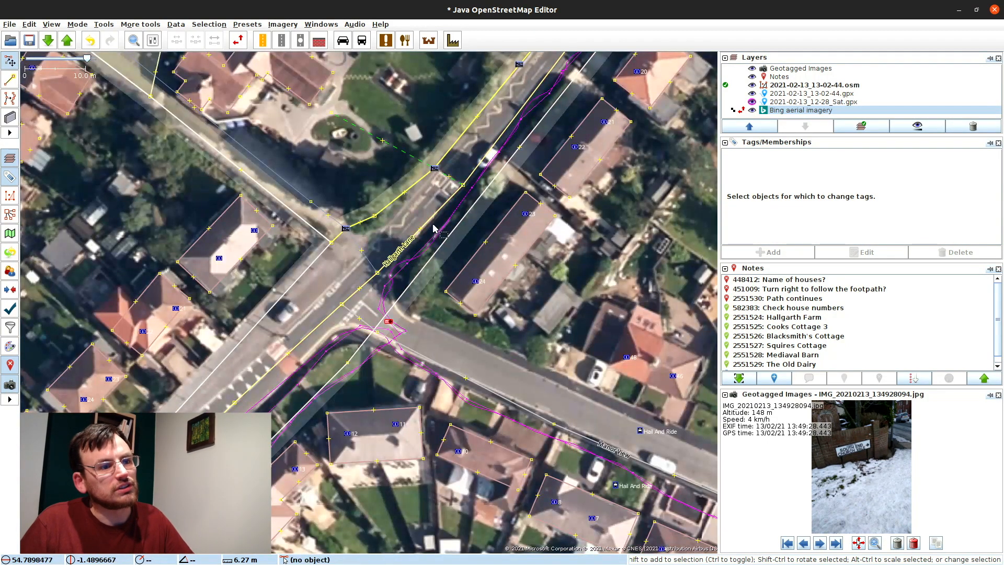
left_click(430, 220)
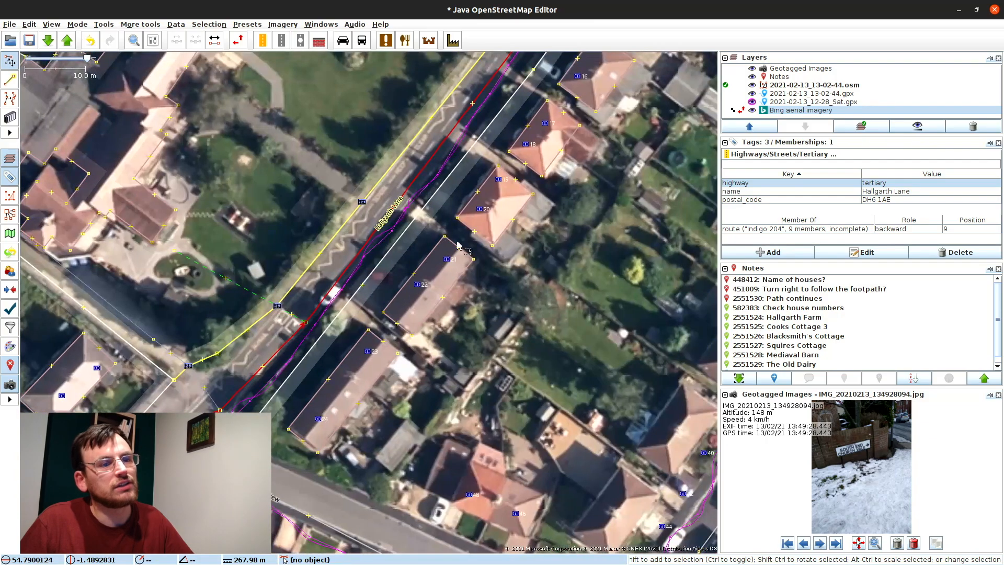
left_click_drag(562, 89, 516, 144)
left_click_drag(305, 390, 443, 199)
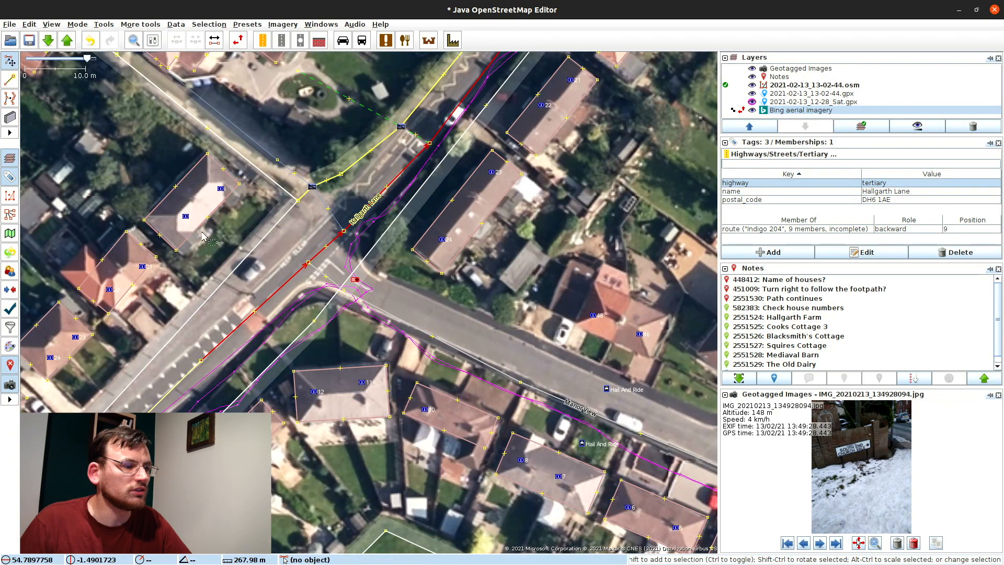
left_click_drag(192, 241, 367, 154)
left_click(367, 153)
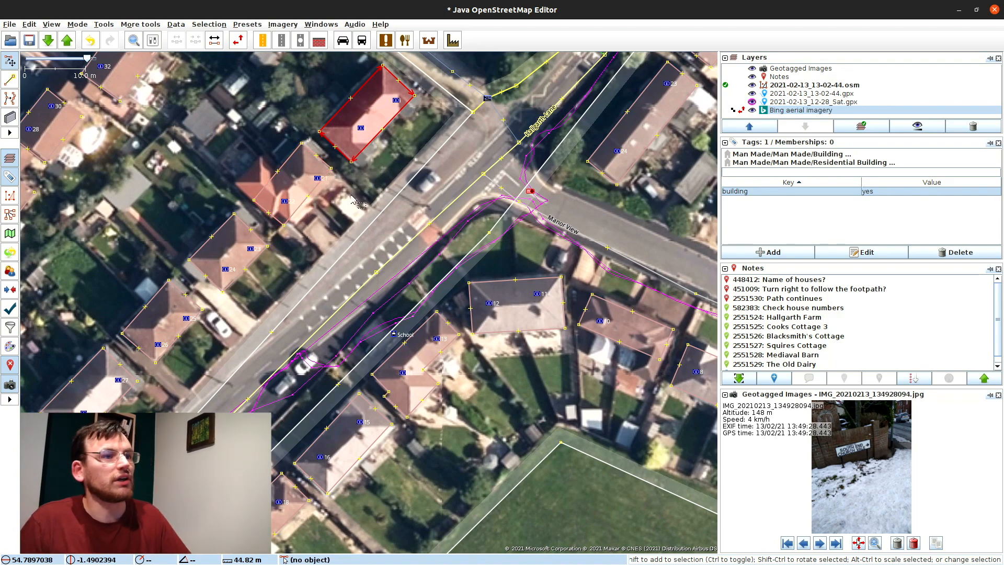
left_click_drag(352, 276, 359, 269)
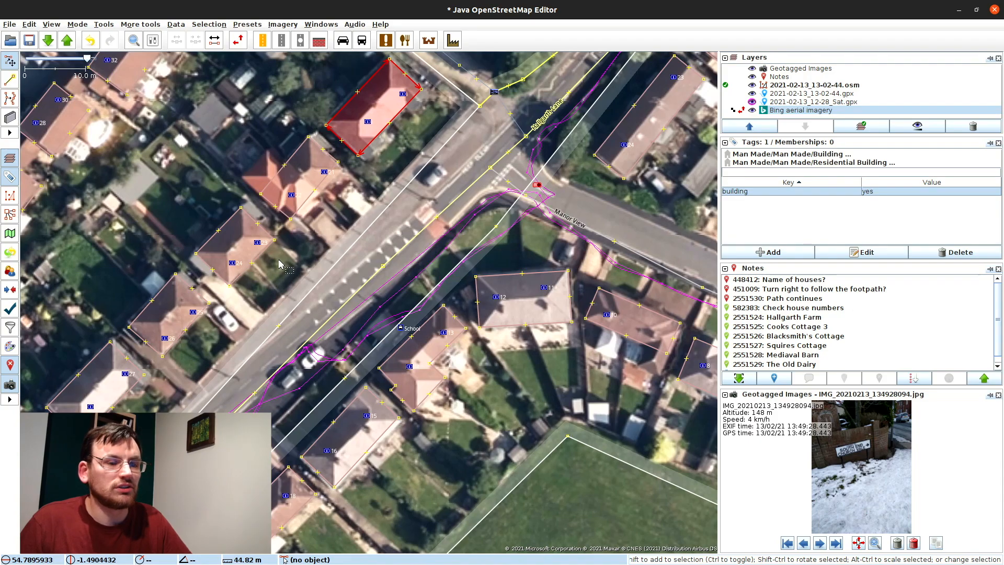
left_click_drag(389, 392, 486, 262)
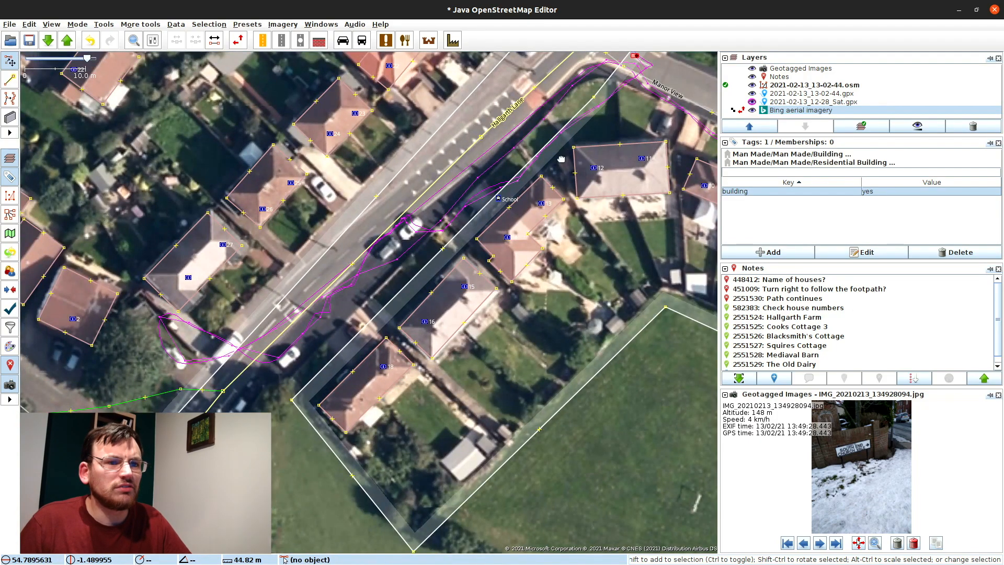
left_click_drag(559, 155, 524, 190)
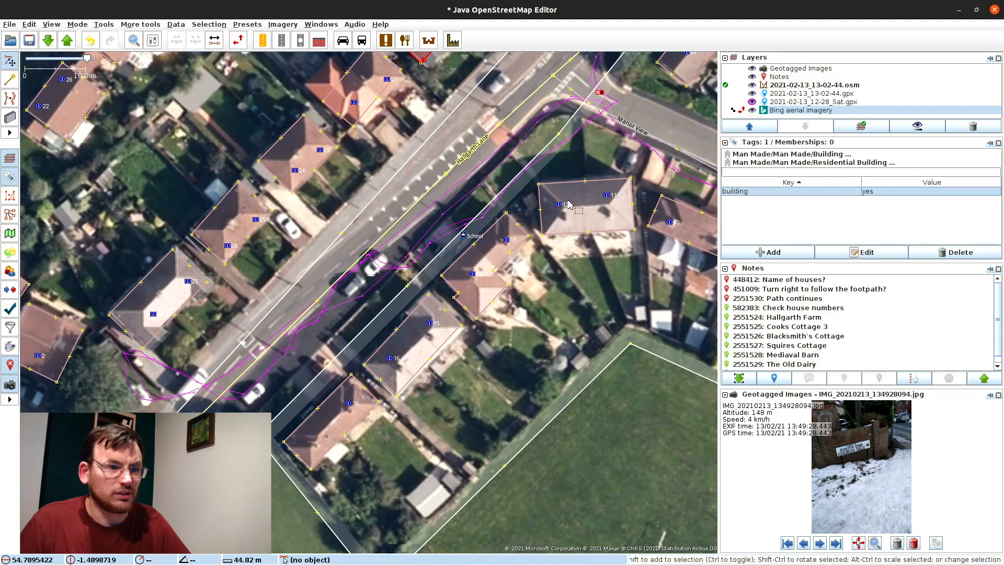
left_click(503, 259)
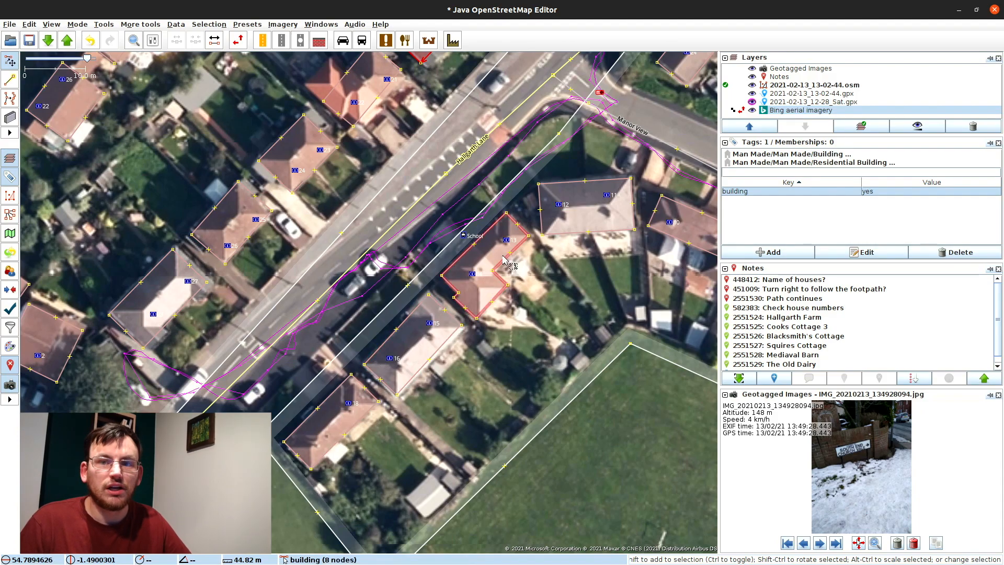
left_click(559, 183)
left_click_drag(558, 182, 256, 518)
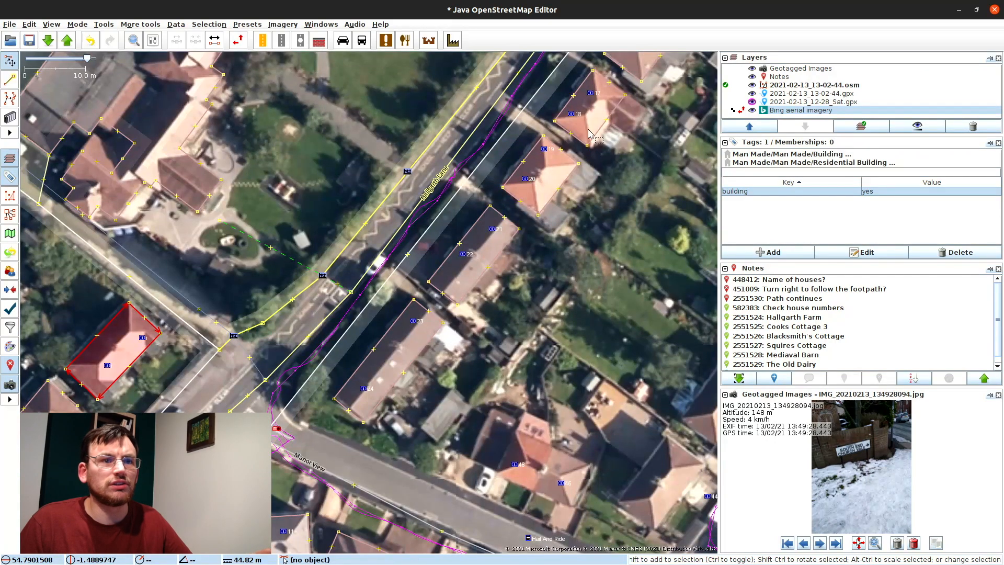
left_click_drag(595, 136, 444, 402)
left_click_drag(310, 494, 570, 105)
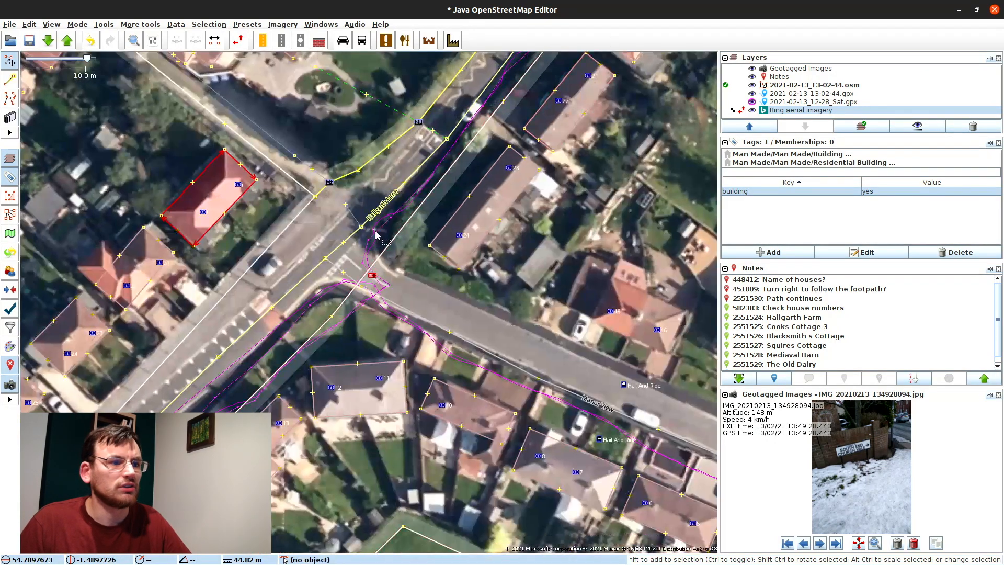
left_click(362, 229)
left_click_drag(271, 397, 320, 328)
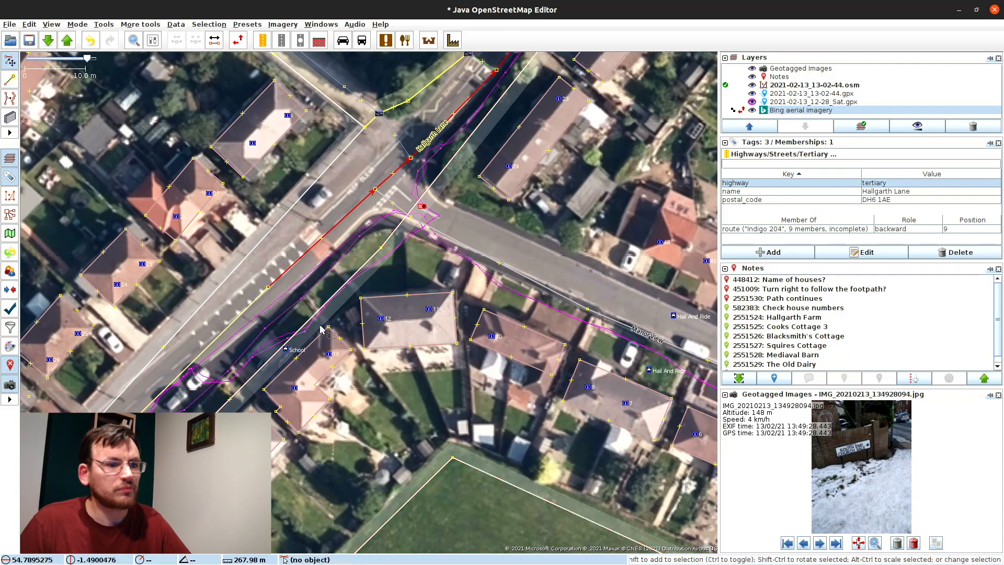
left_click_drag(390, 382, 286, 269)
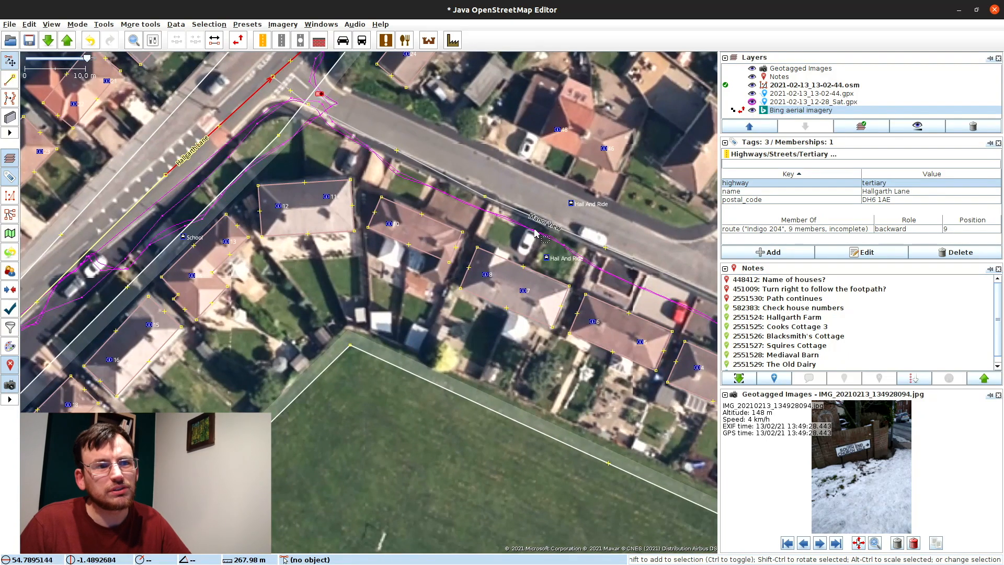
left_click_drag(581, 308, 403, 384)
scroll(828, 483, "up", 3)
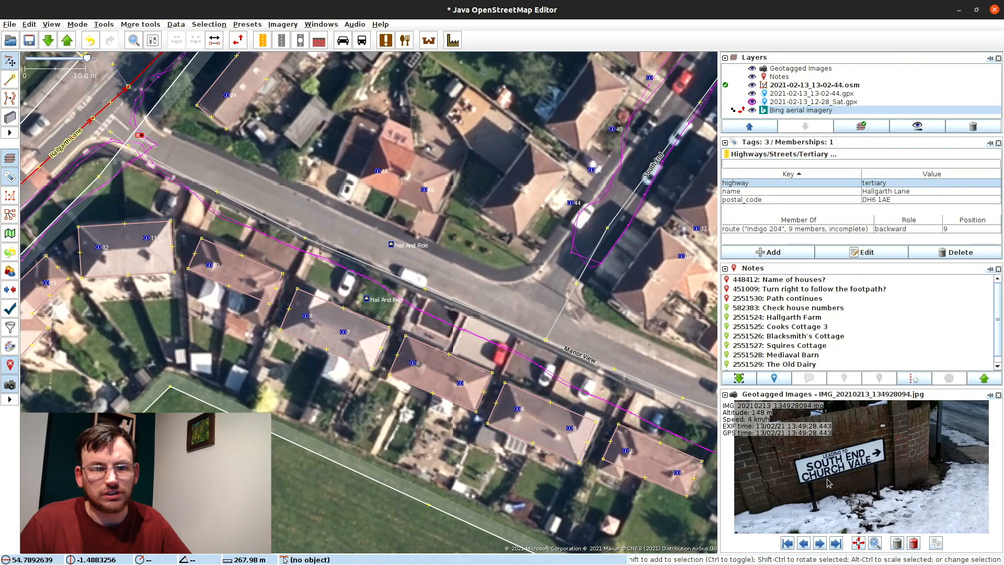
mouse_move(819, 456)
left_mouse_down()
mouse_move(820, 490)
mouse_move(819, 462)
left_mouse_up()
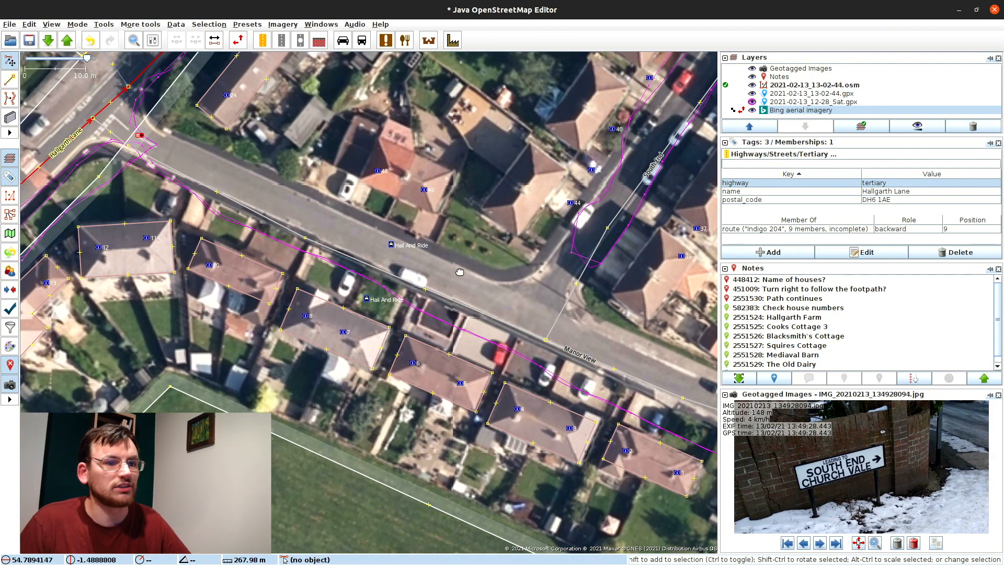
left_click_drag(459, 271, 318, 172)
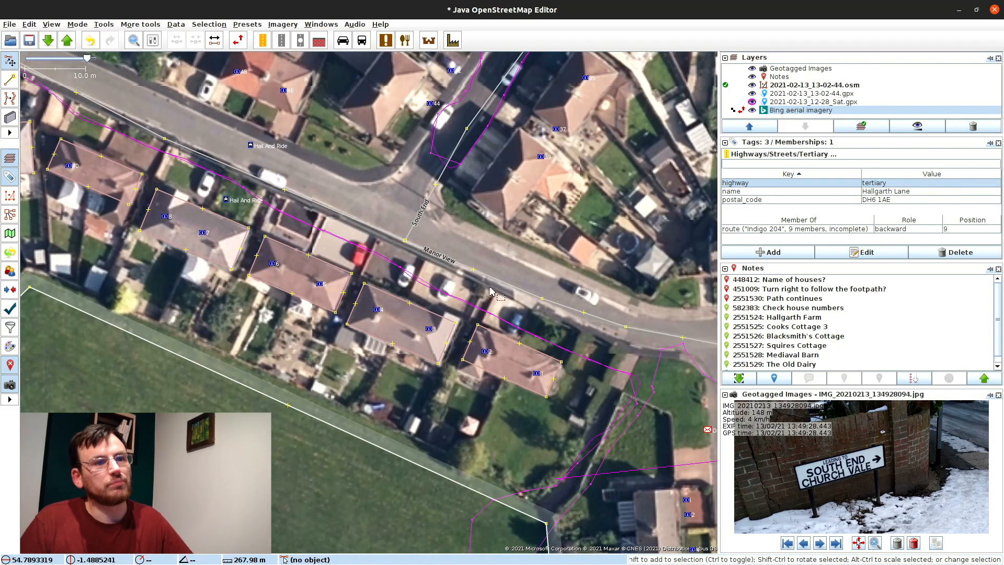
left_click_drag(491, 291, 433, 216)
left_click_drag(581, 363, 523, 289)
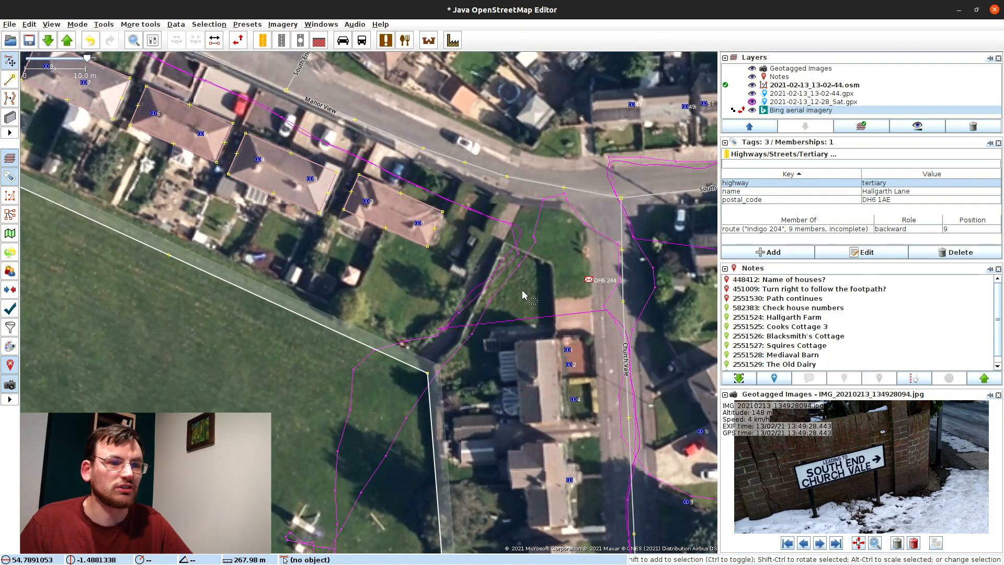
left_click_drag(428, 246, 492, 326)
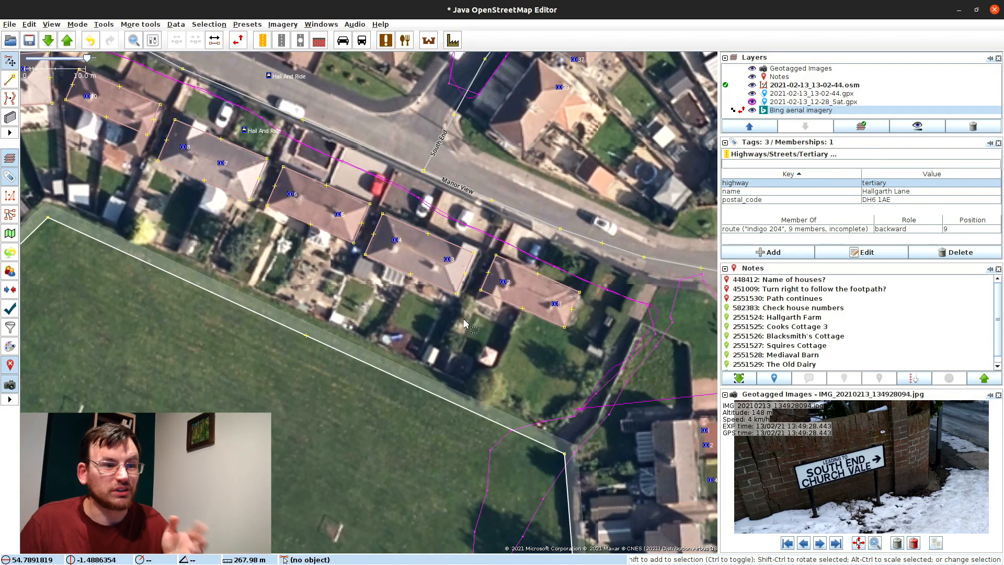
scroll(422, 303, "down", 2)
left_click_drag(383, 318, 469, 394)
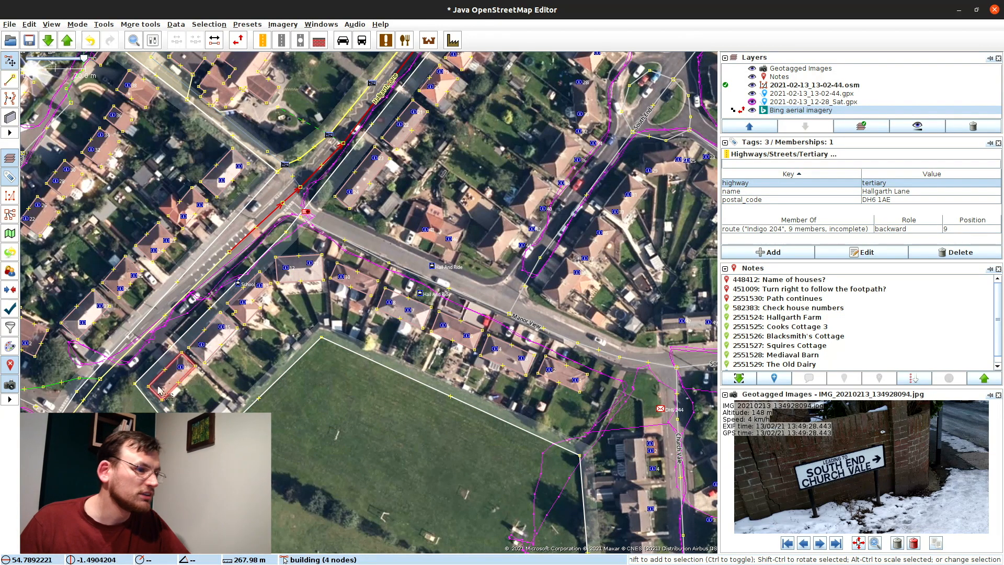
Step: Shift the view to nearby houses and set the first house-number node to 19
scroll(159, 390, "up", 2)
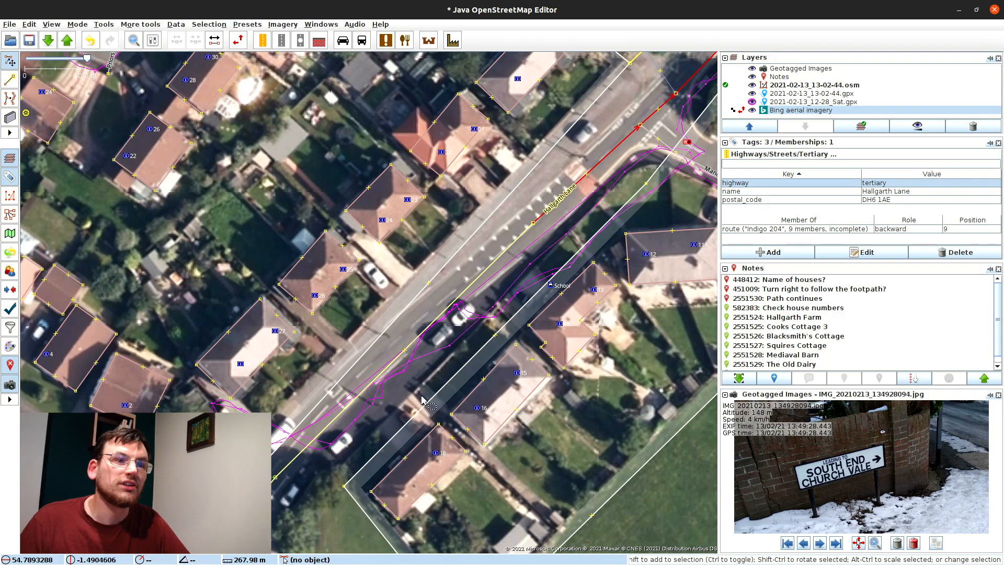
key("ctrl+Up")
key("ctrl+Right")
scroll(462, 183, "down", 2)
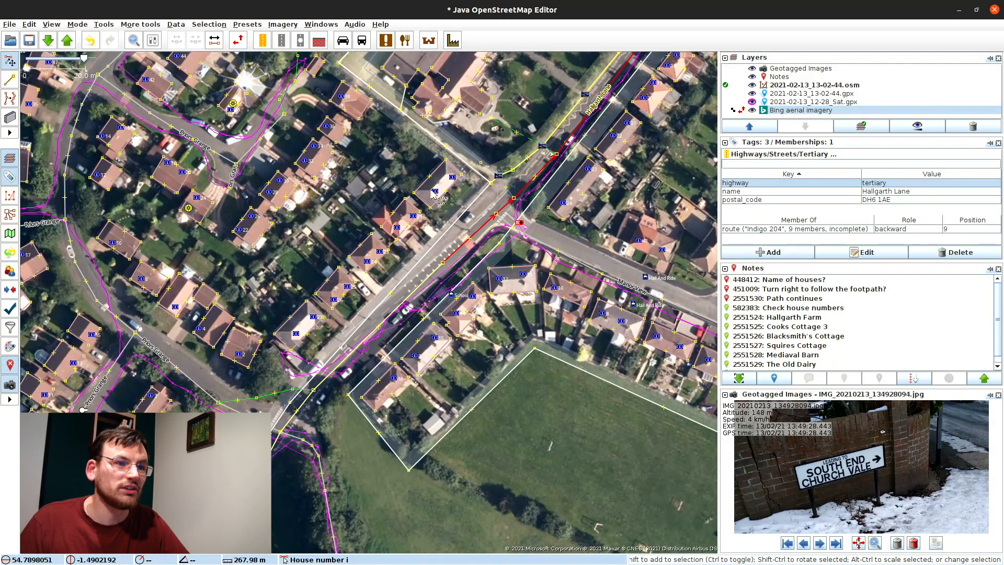
left_click(453, 176)
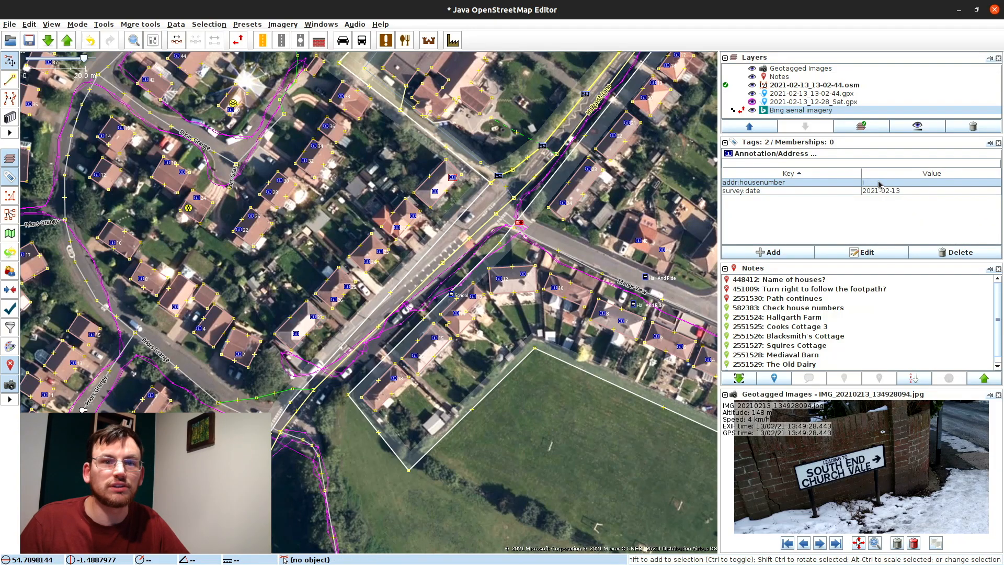
double_click(878, 184)
type("19")
key("Return")
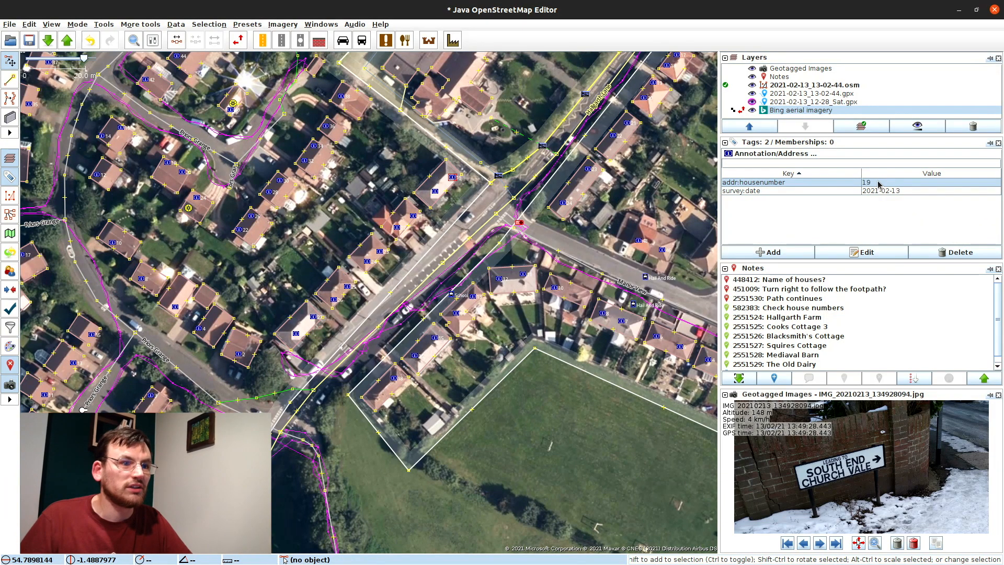
Step: Set the next house-number node's addr:housenumber to 20
left_click(433, 192)
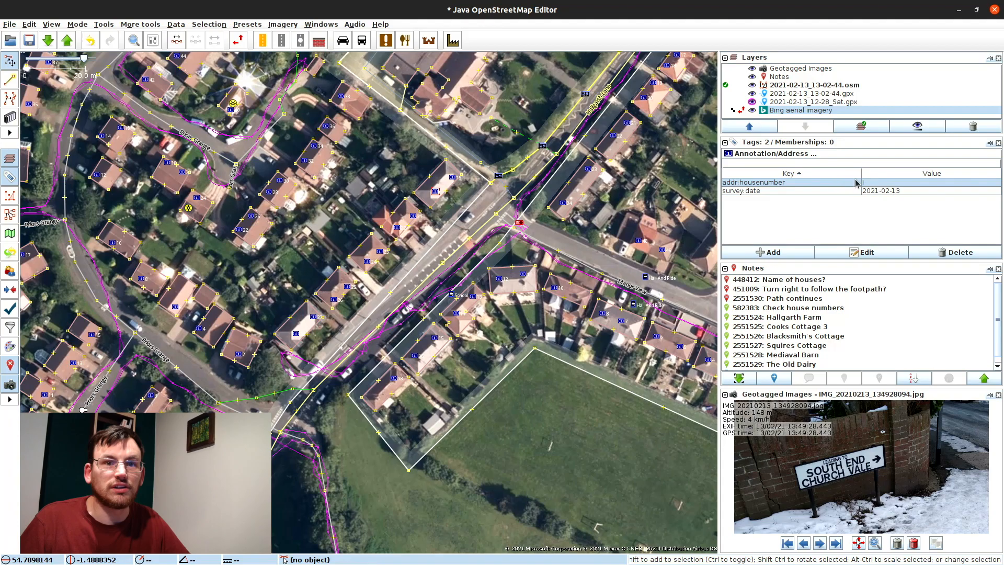
double_click(875, 184)
type("20")
key("Return")
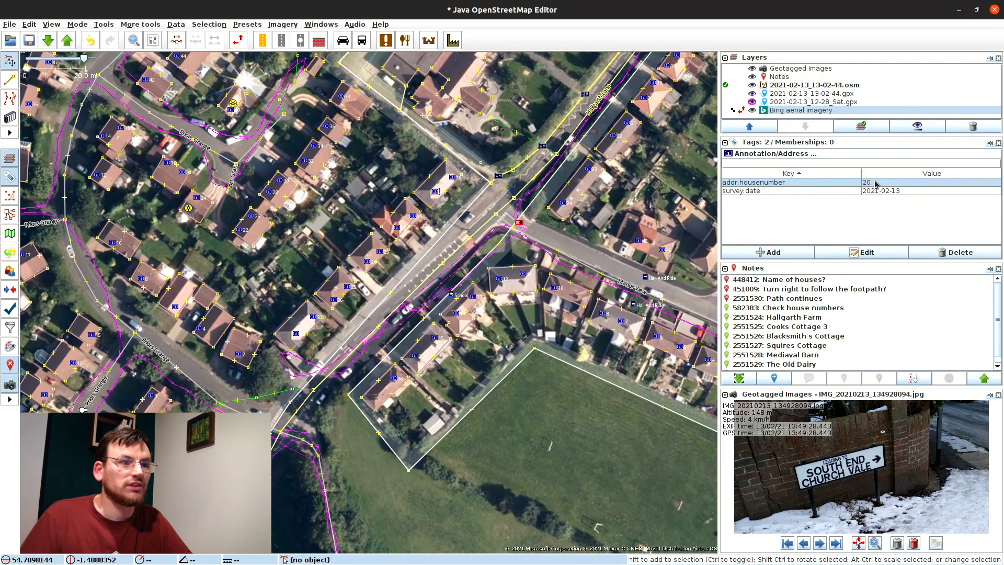
Step: Tag both house-number points 19 and 20 with note=House number assumed, none displayed
left_click(452, 177, "shift")
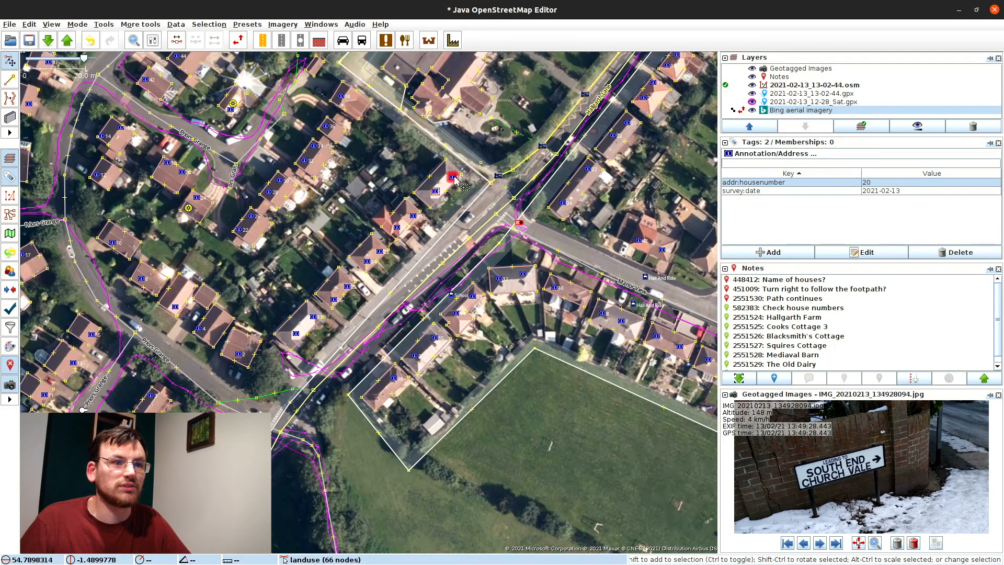
left_click(750, 252)
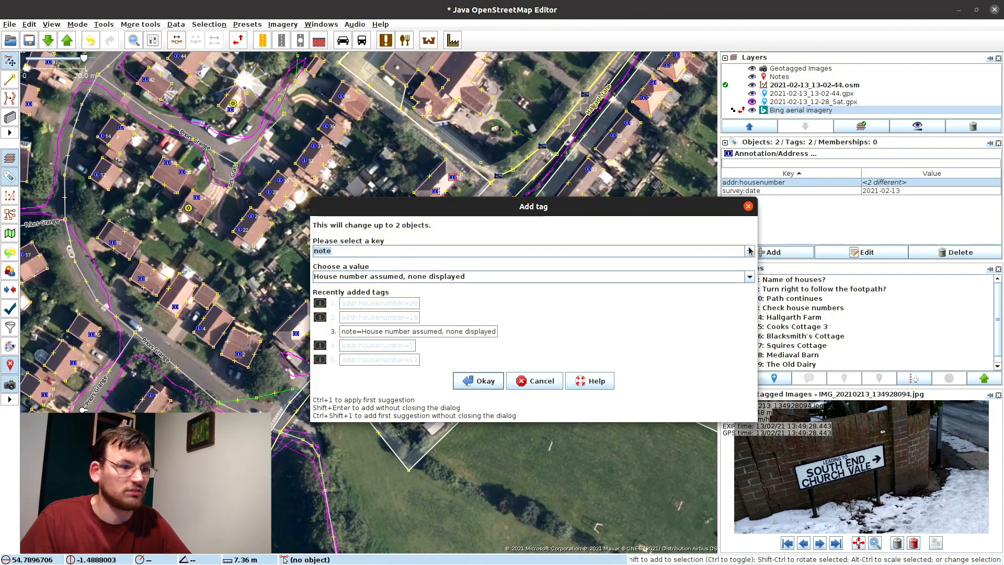
key("Return")
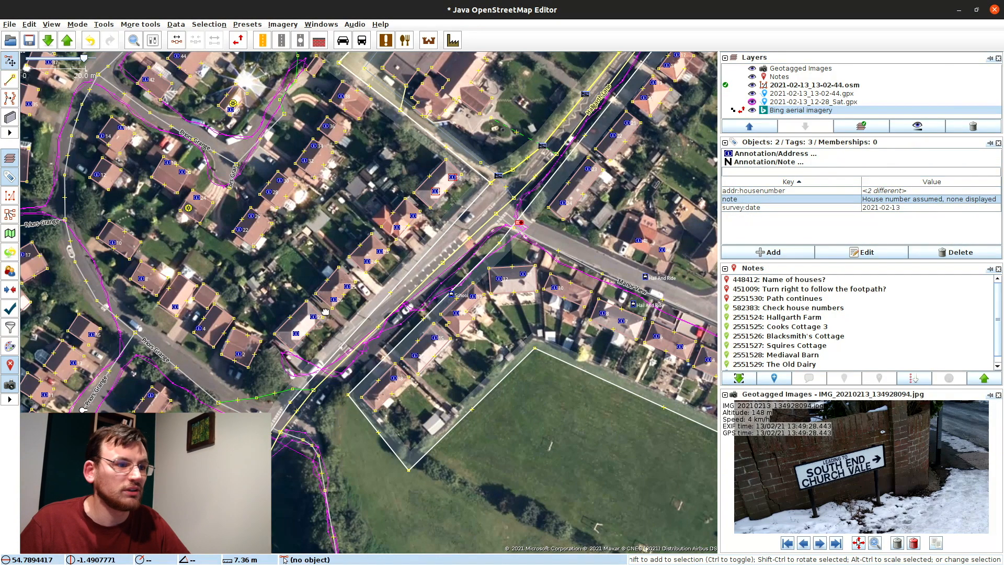
left_click_drag(306, 339, 337, 318)
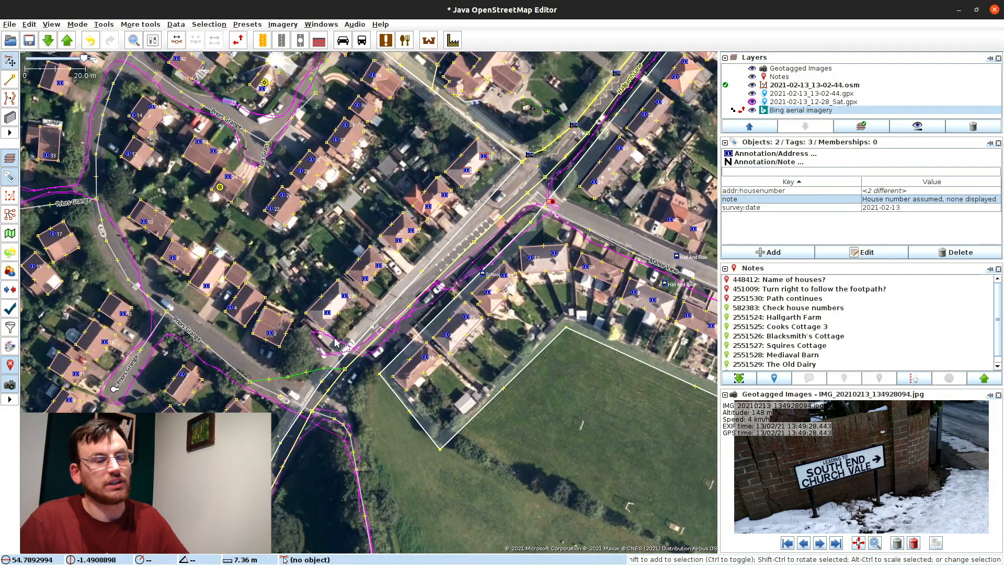
Step: Check the South End road and Church Vale houses, then return to the Manor View row
left_click_drag(670, 223, 460, 253)
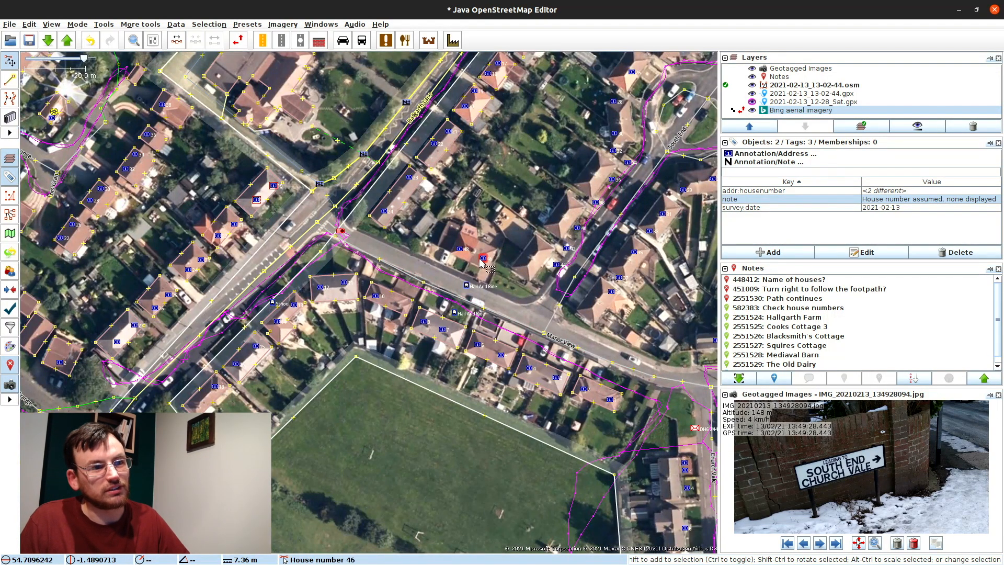
scroll(477, 281, "up", 2)
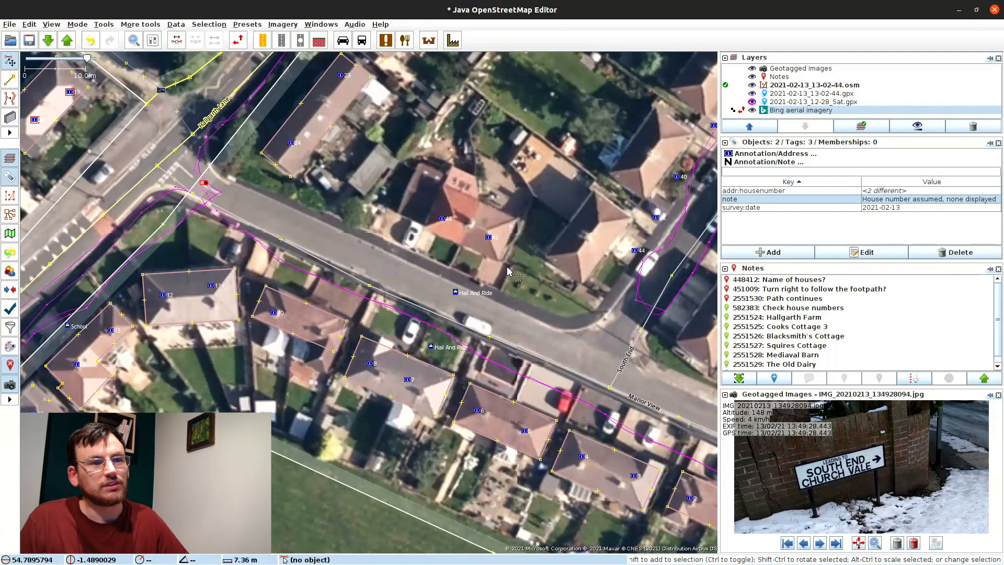
scroll(507, 271, "down", 2)
left_click(588, 283)
left_click_drag(588, 284, 478, 329)
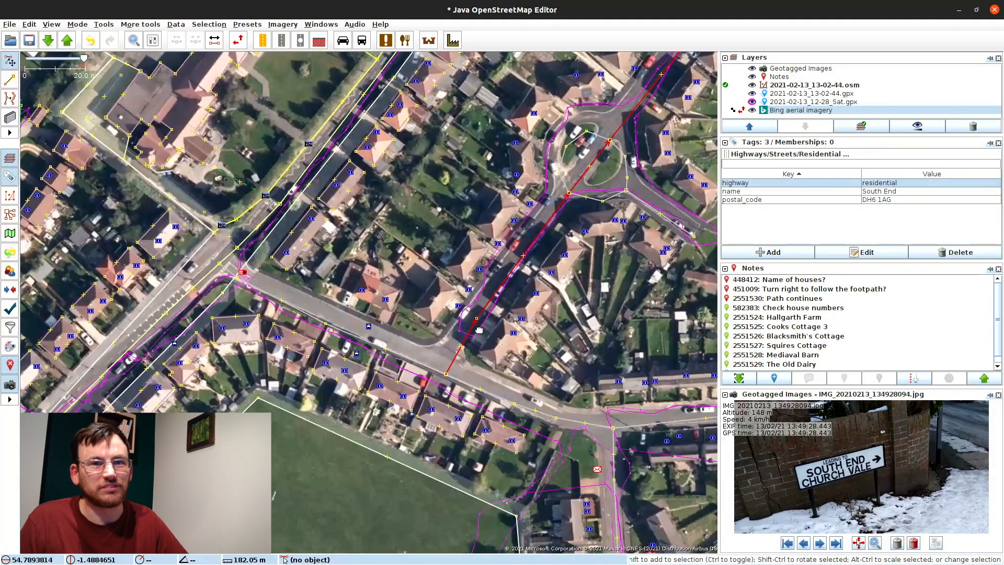
left_click_drag(487, 291, 406, 329)
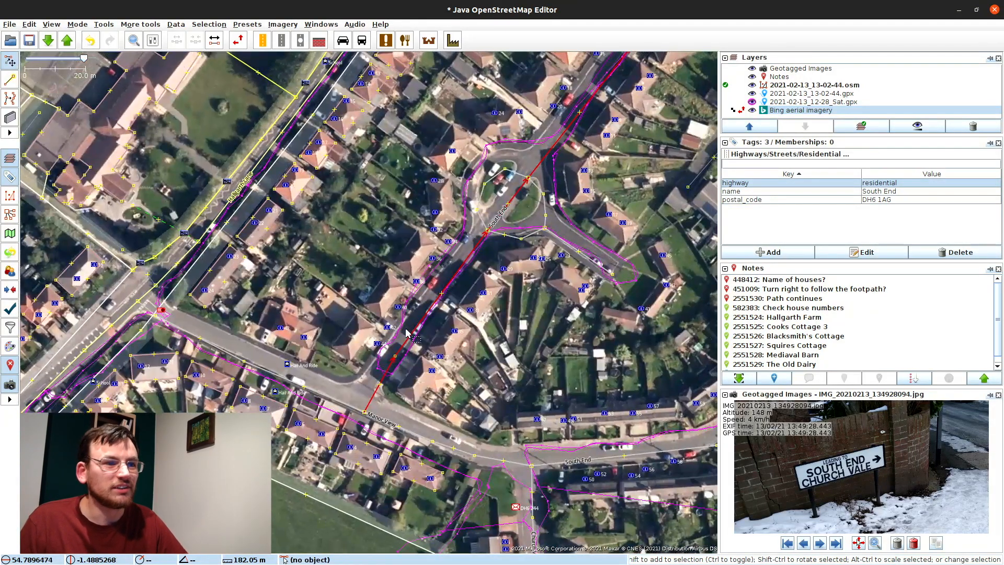
left_click_drag(549, 127, 483, 200)
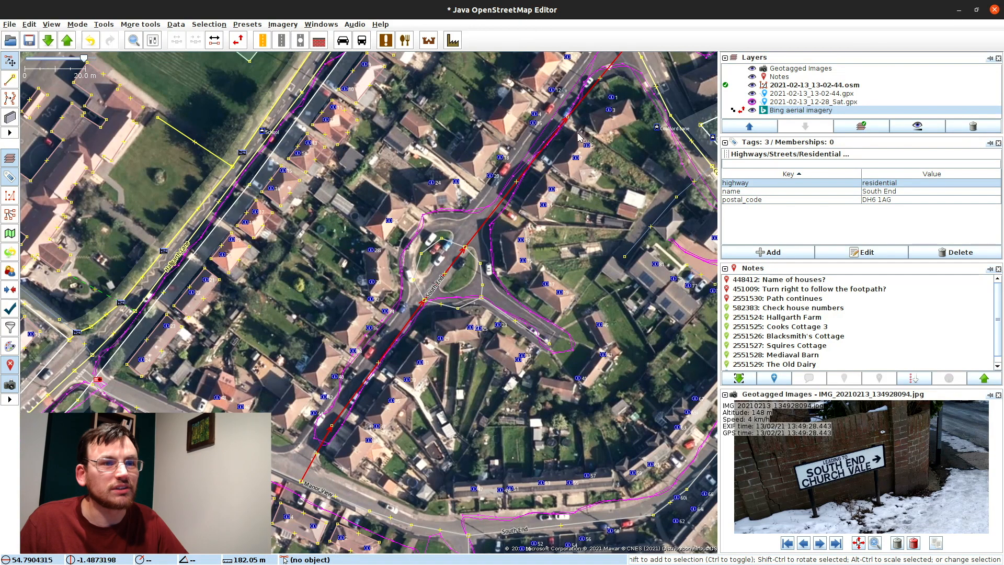
scroll(463, 233, "down", 2)
scroll(400, 318, "up", 2)
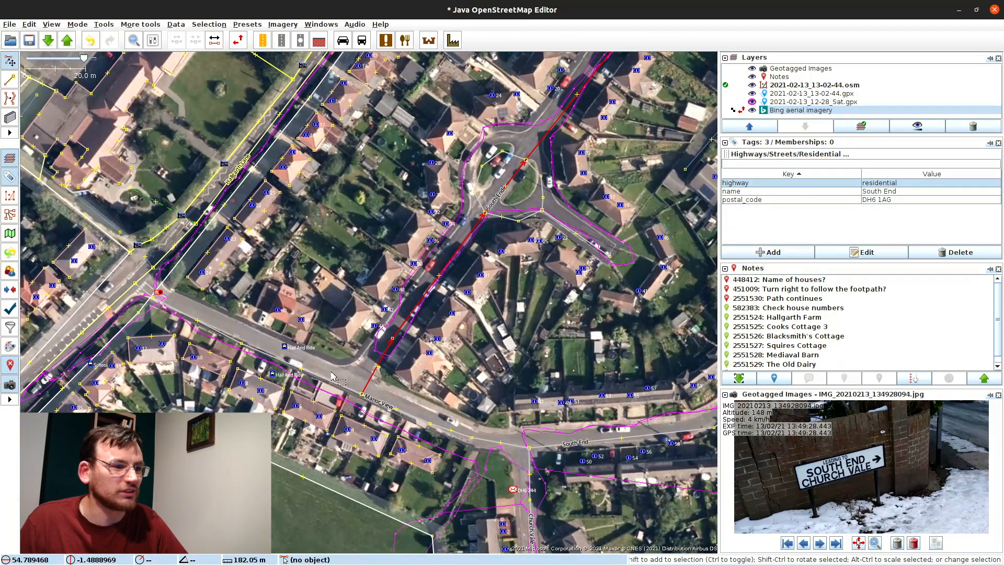
left_click_drag(308, 409, 176, 209)
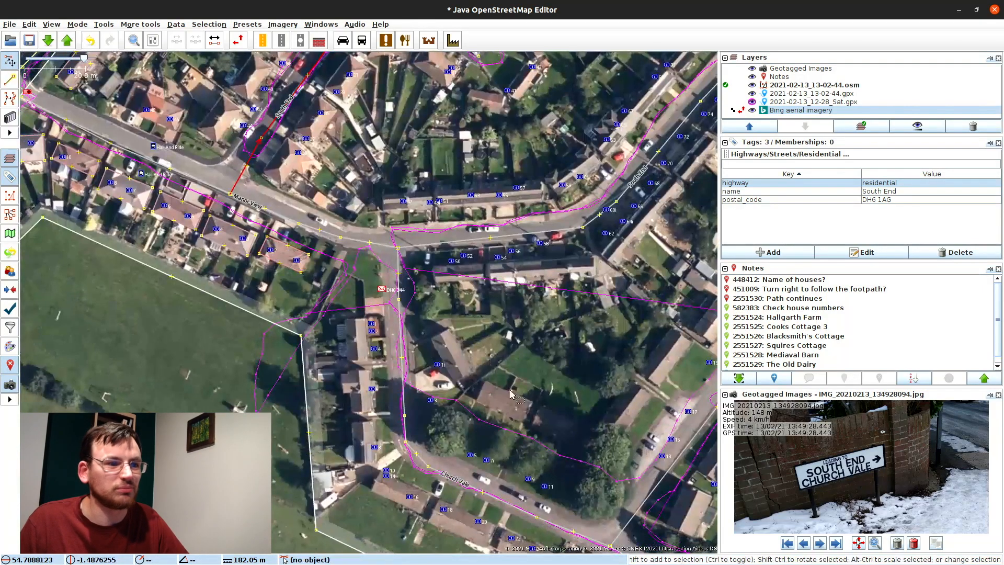
left_click_drag(283, 304, 512, 442)
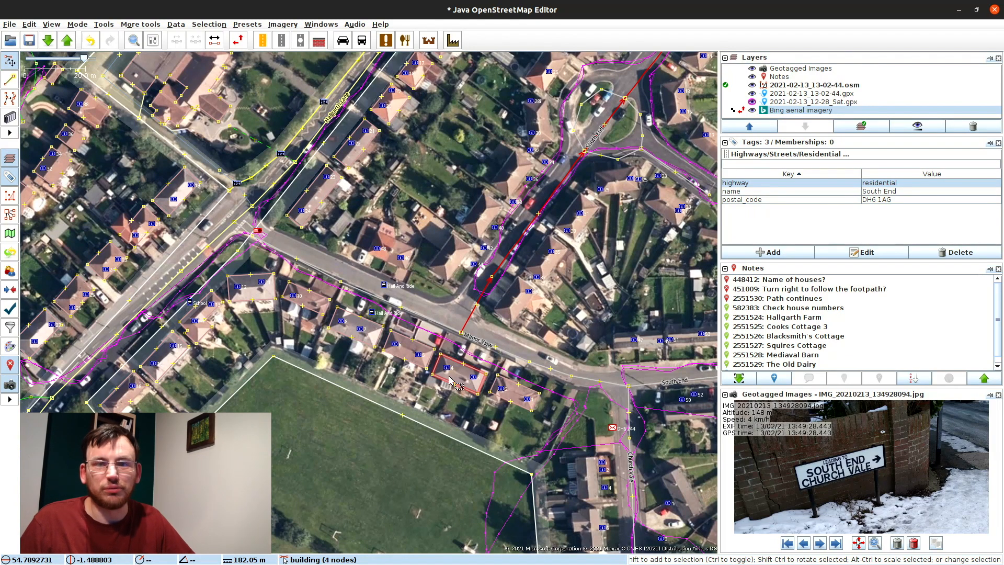
Step: Select the Manor View address points numbered 1 through 8 and 10
left_click(526, 400)
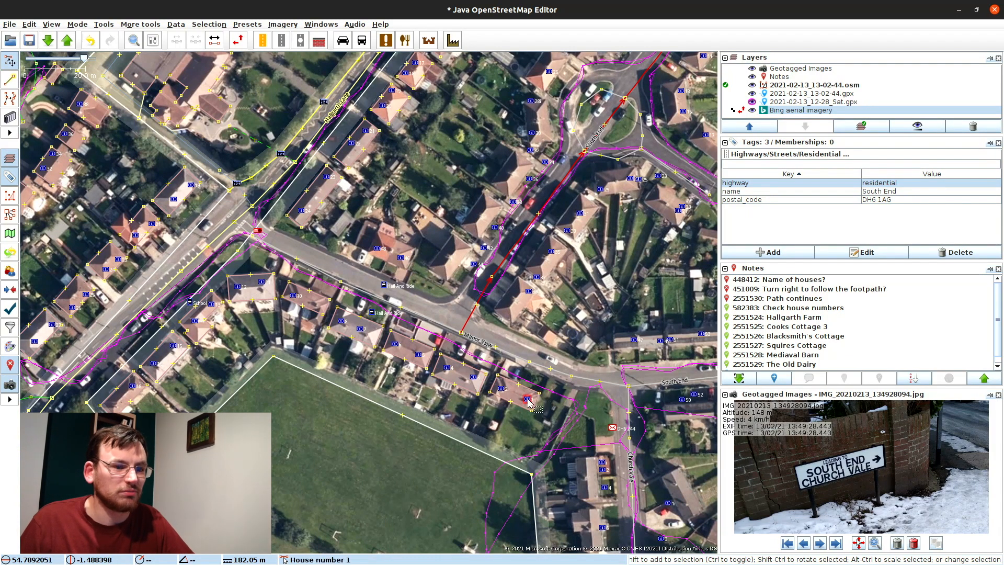
left_click(527, 399)
left_click_drag(453, 415, 485, 414)
left_click(537, 386, "shift")
left_click(510, 375, "shift")
left_click(483, 366, "shift")
left_click(455, 353, "shift")
left_click(431, 342, "shift")
left_click(396, 327, "shift")
left_click(378, 319, "shift")
left_click(331, 296, "shift")
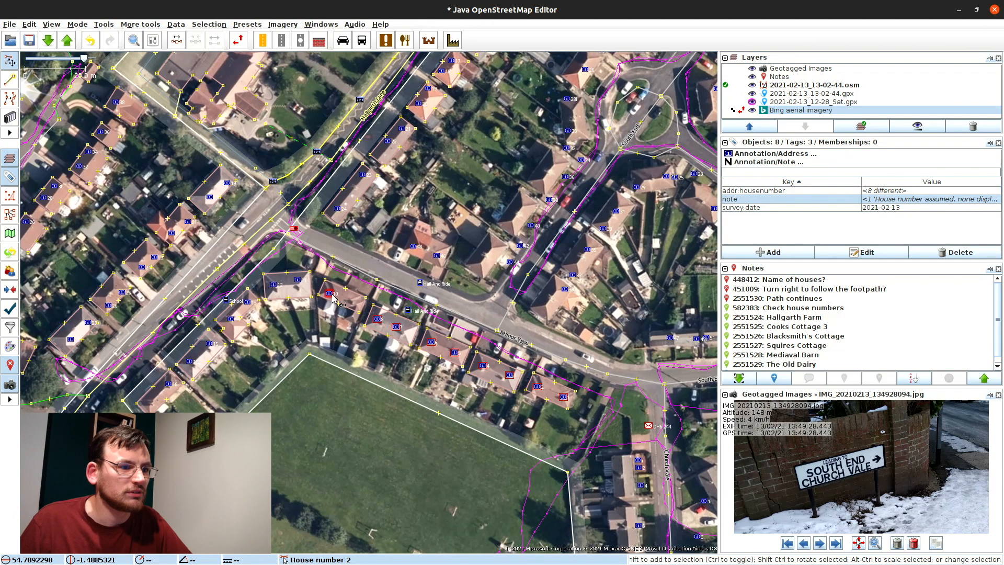
left_click_drag(349, 328, 395, 365)
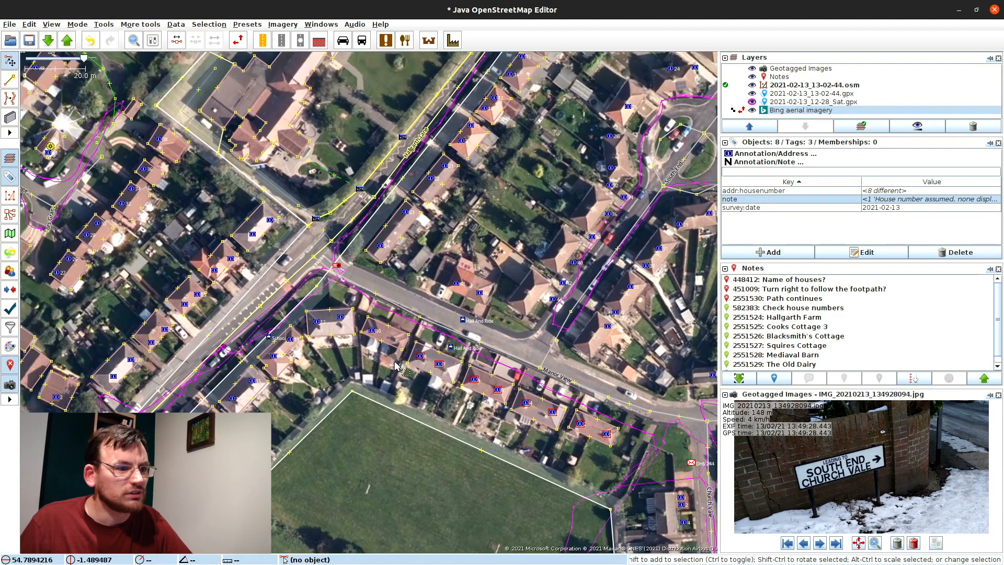
scroll(397, 347, "up", 2)
Step: Paste a copy of house number 8 onto the next house and change its number to 9
left_click(403, 362)
left_click(443, 365)
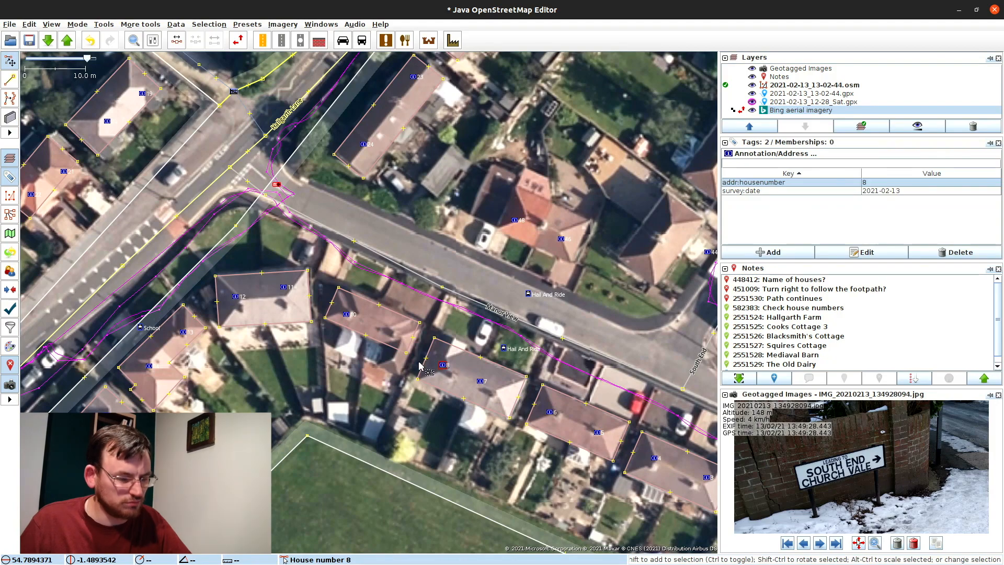
left_click(396, 328)
key("ctrl+v")
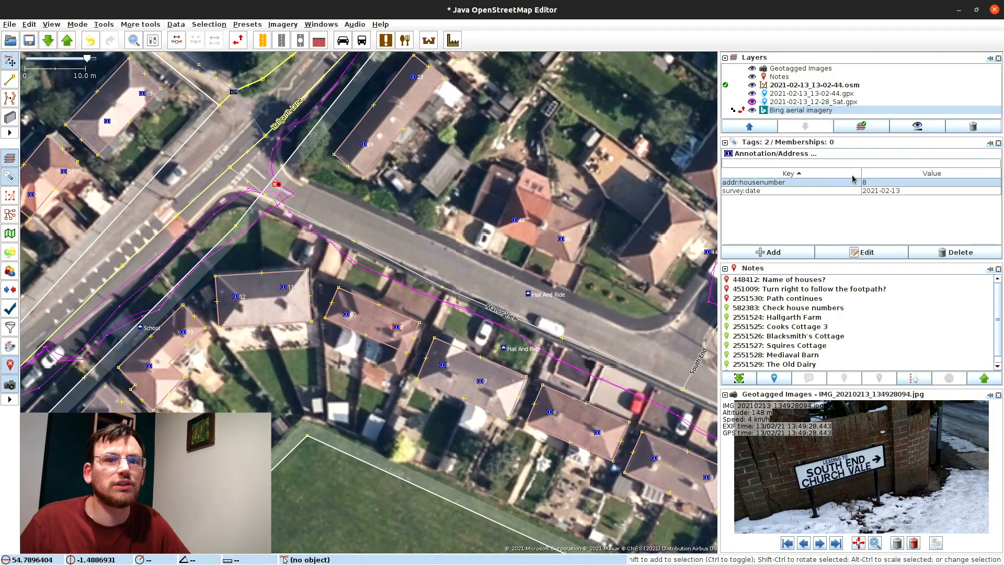
double_click(868, 185)
type("9")
key("Return")
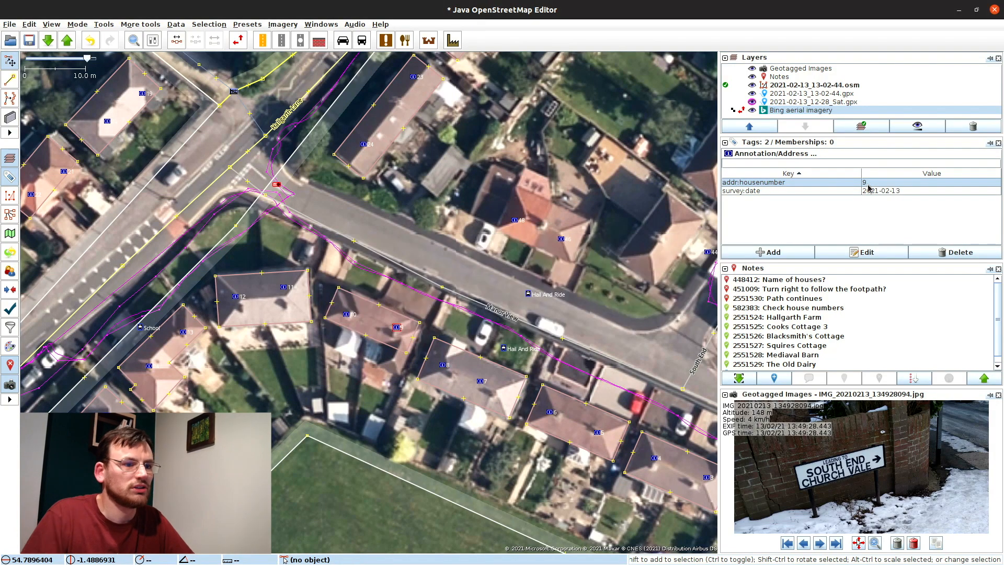
Step: Select address points 1, 2, 3, 4 and 7 at the eastern end of the row
left_click_drag(622, 436, 414, 231)
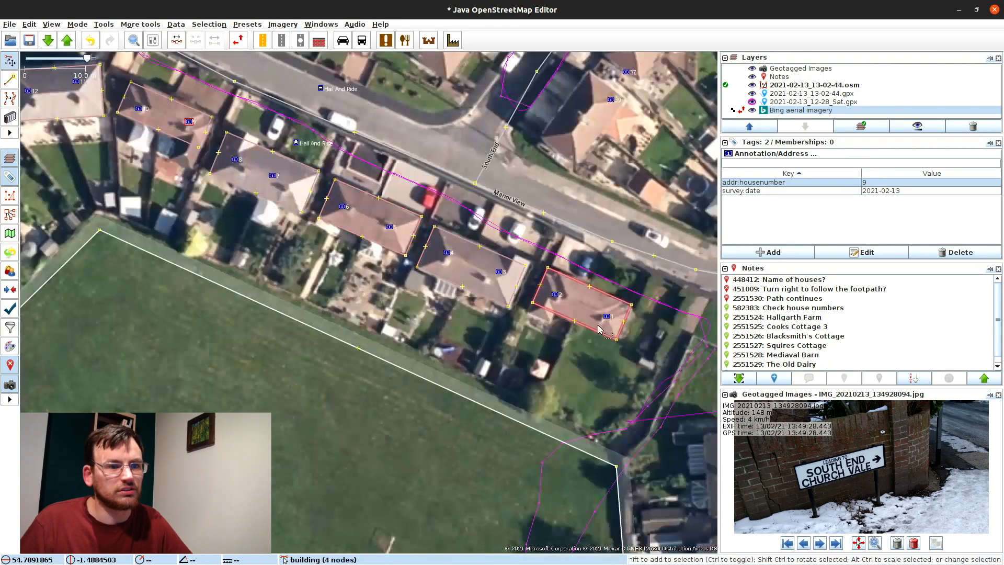
left_click(607, 316)
left_click(555, 294, "shift")
left_click(499, 272, "shift")
left_click(447, 252, "shift")
left_click(271, 176, "shift")
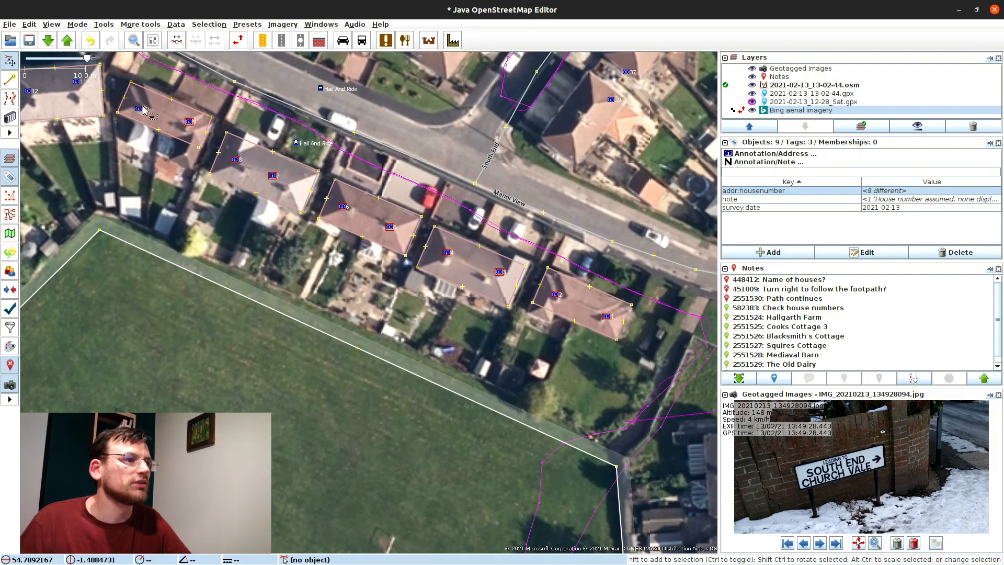
Step: Add points 11, 12, 13, 18, 25, the unnumbered point and one more to the selection
left_click_drag(89, 90, 544, 266)
left_click(531, 259, "shift")
left_click(487, 268, "shift")
left_click(430, 303, "shift")
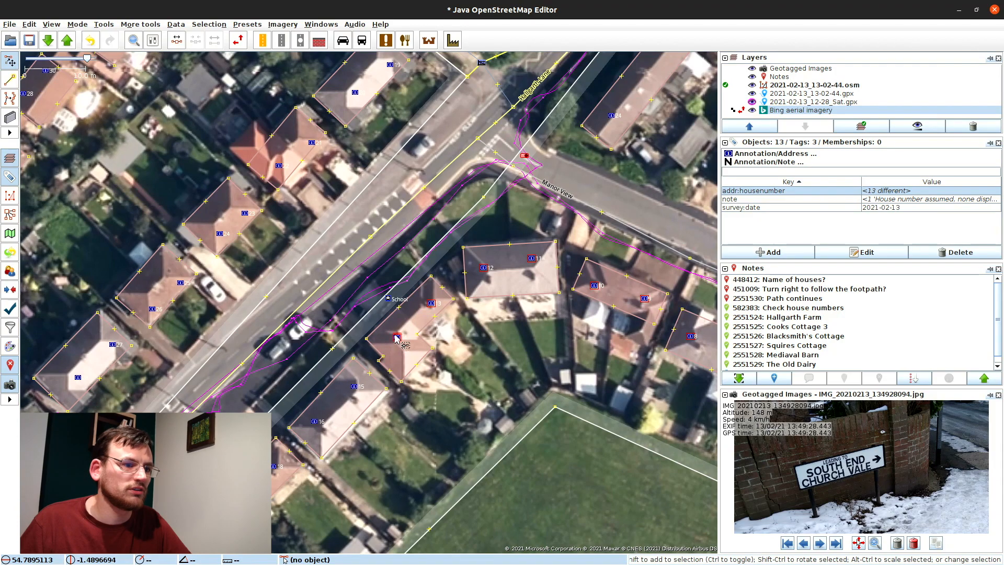
left_click(278, 466, "shift")
left_click_drag(445, 118, 344, 361)
left_click(256, 337, "shift")
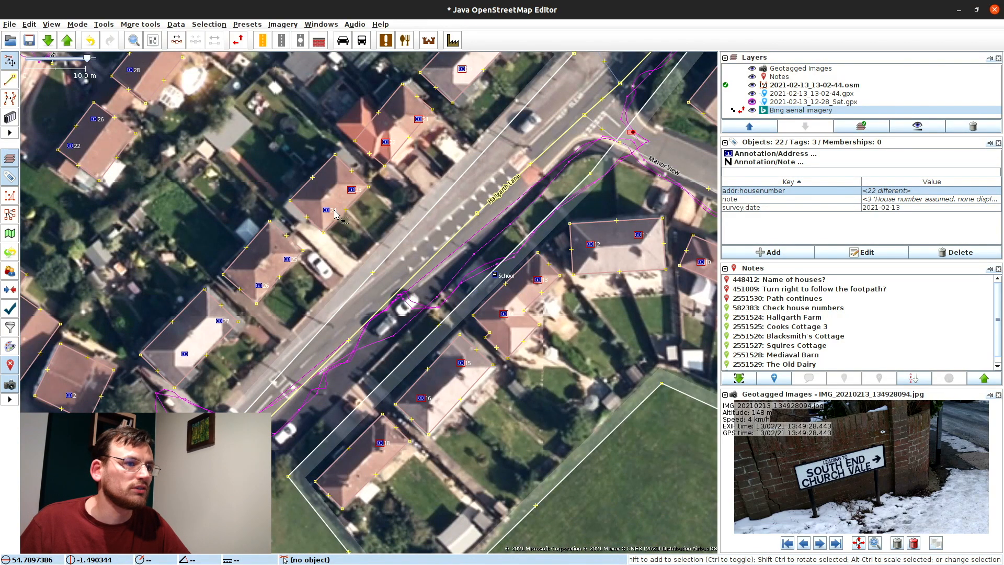
left_click(288, 260, "shift")
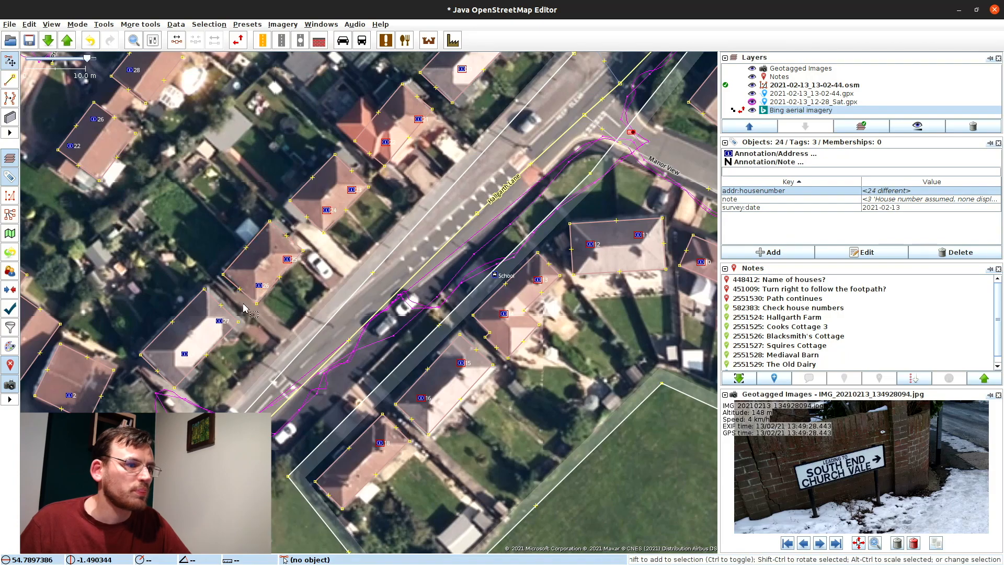
left_click(184, 354, "shift")
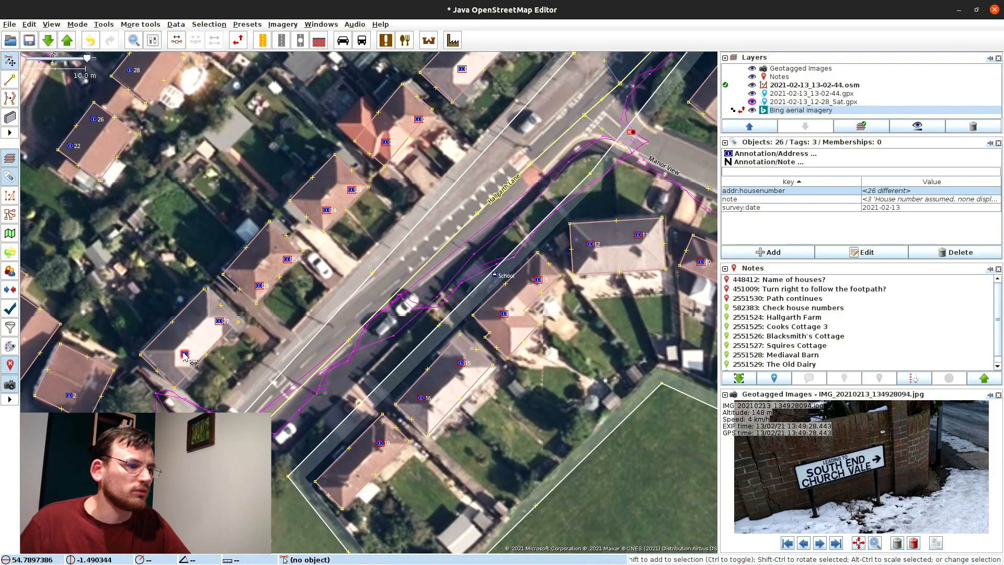
left_click(770, 253)
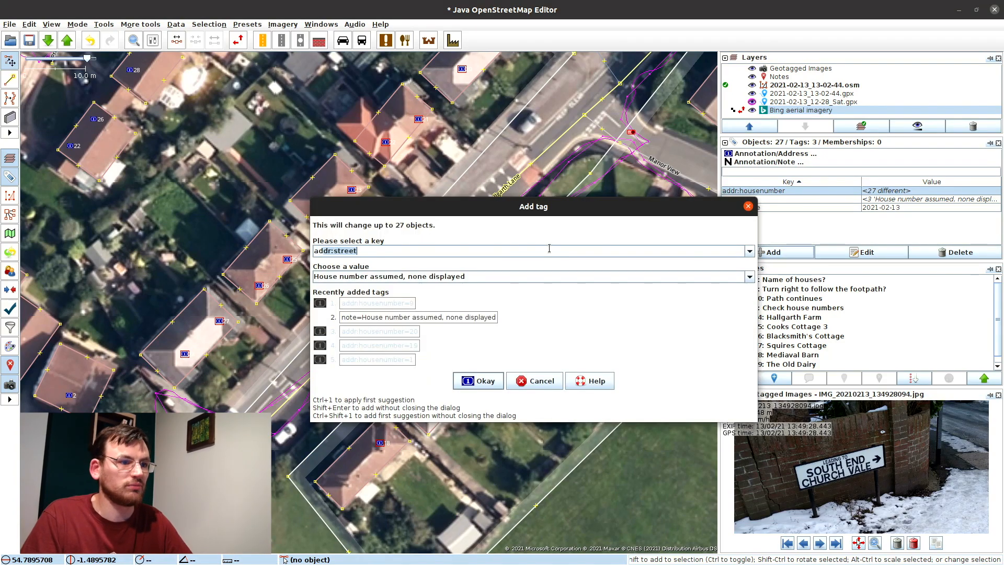
type("ad")
key("Tab")
type("Ma")
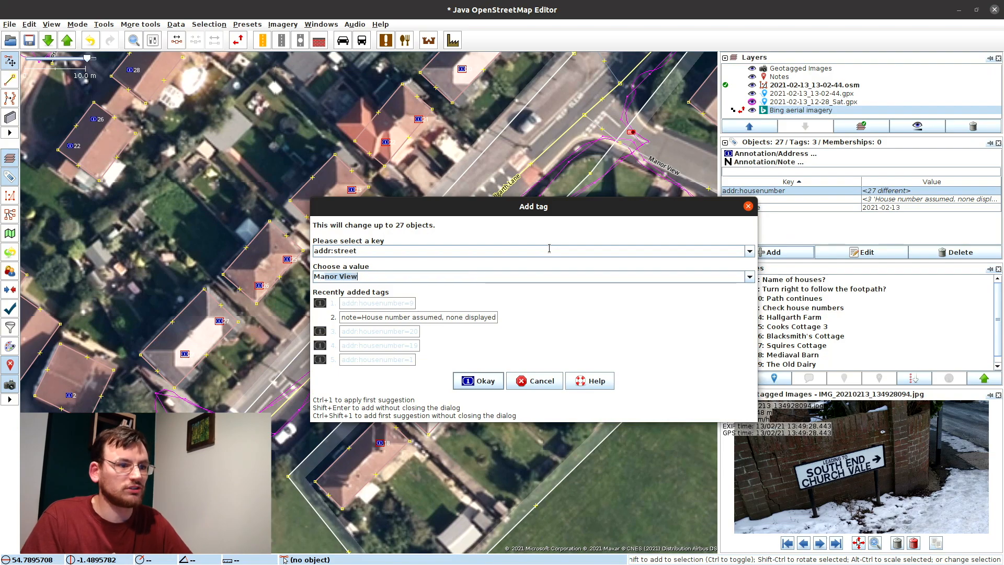
type("n")
key("Return")
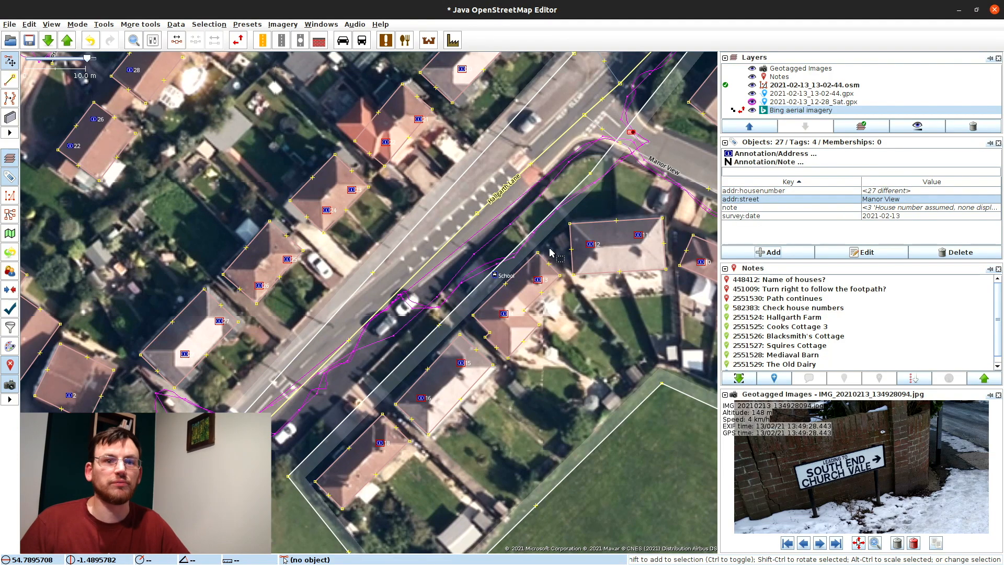
left_click(571, 358)
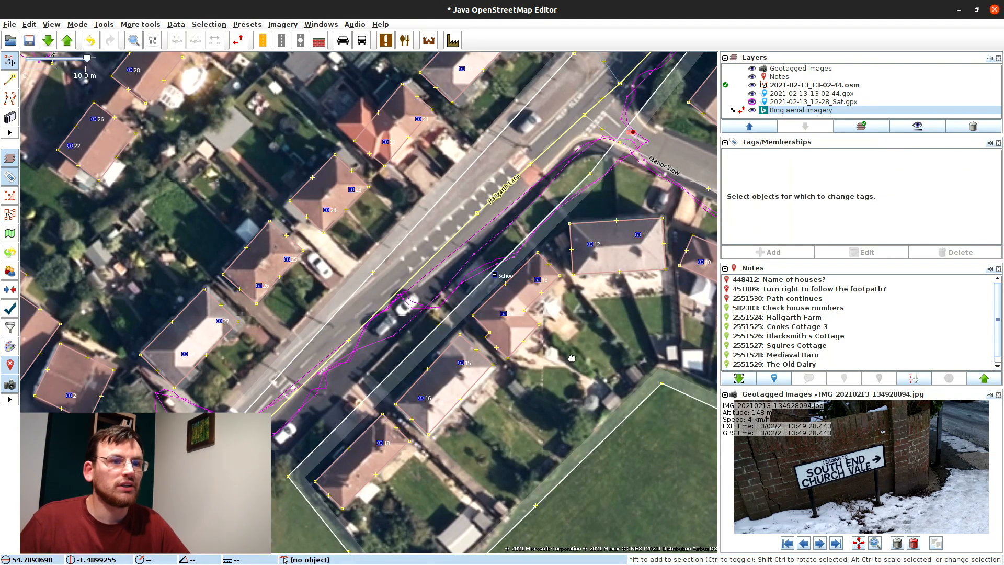
left_click_drag(571, 358, 419, 298)
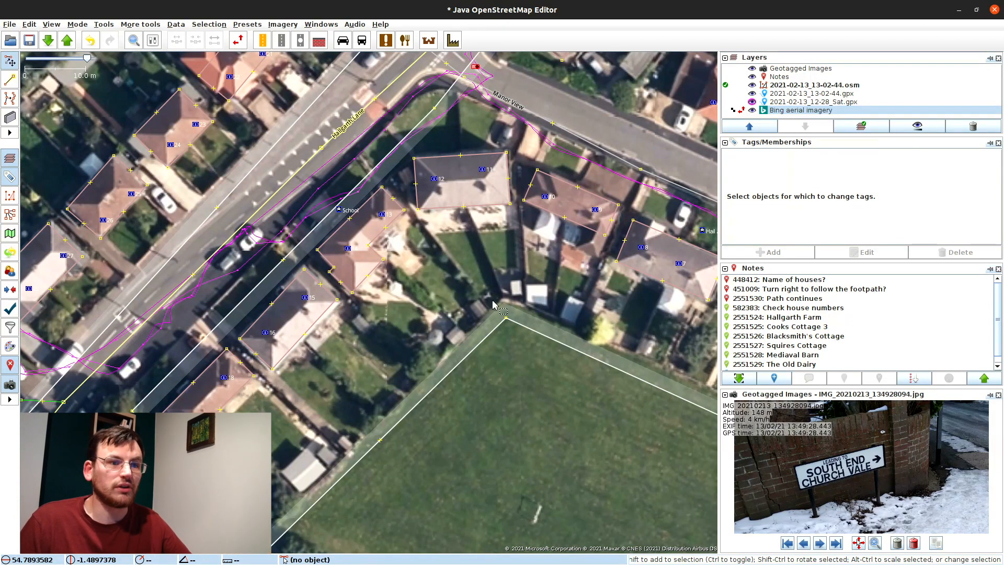
left_click_drag(494, 305, 348, 293)
left_click_drag(535, 340, 450, 318)
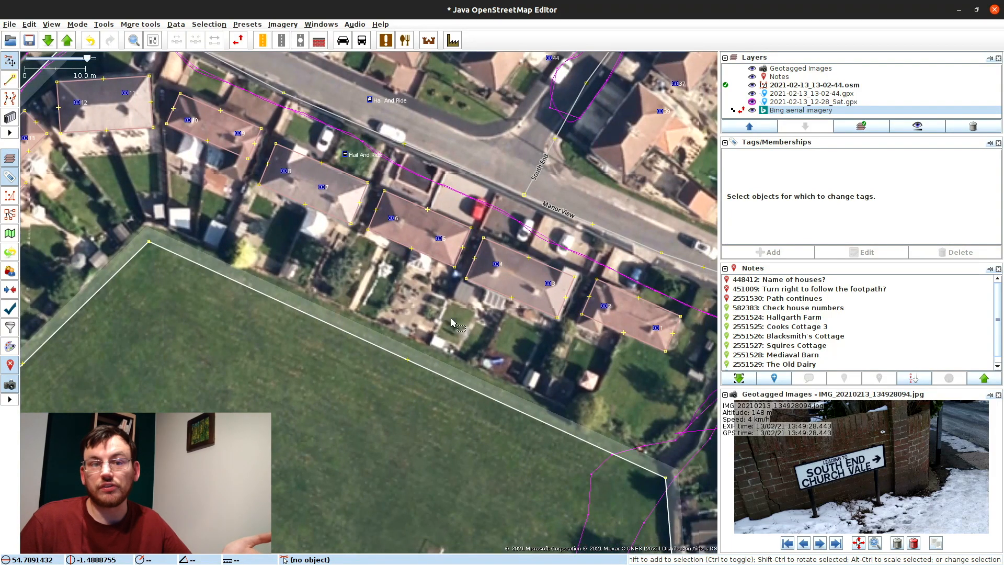
scroll(426, 314, "down", 1)
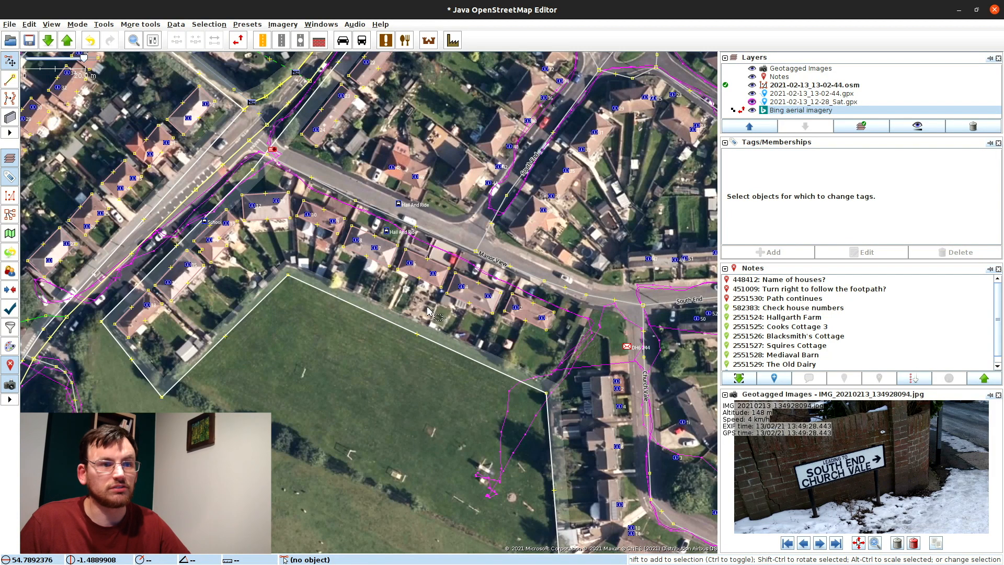
Step: Check the Manor View street tags and an address point on one of its houses
left_click_drag(400, 313, 445, 349)
left_click(468, 267)
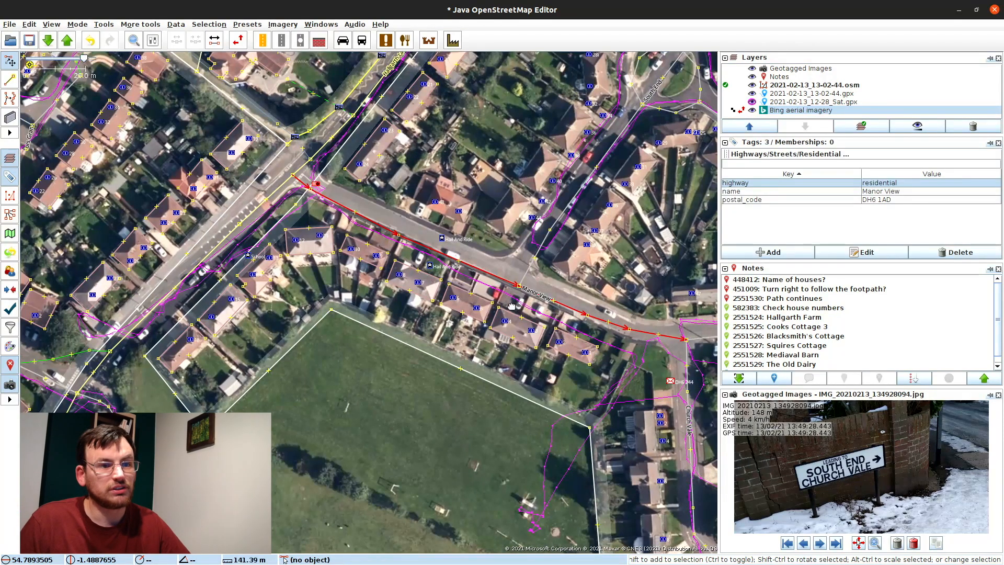
left_click_drag(468, 267, 365, 299)
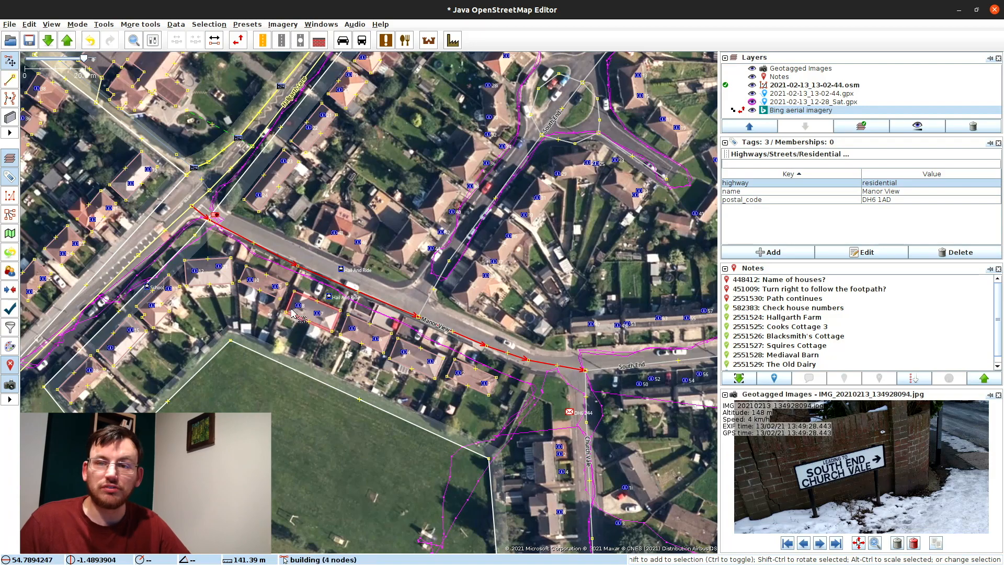
scroll(204, 294, "up", 2)
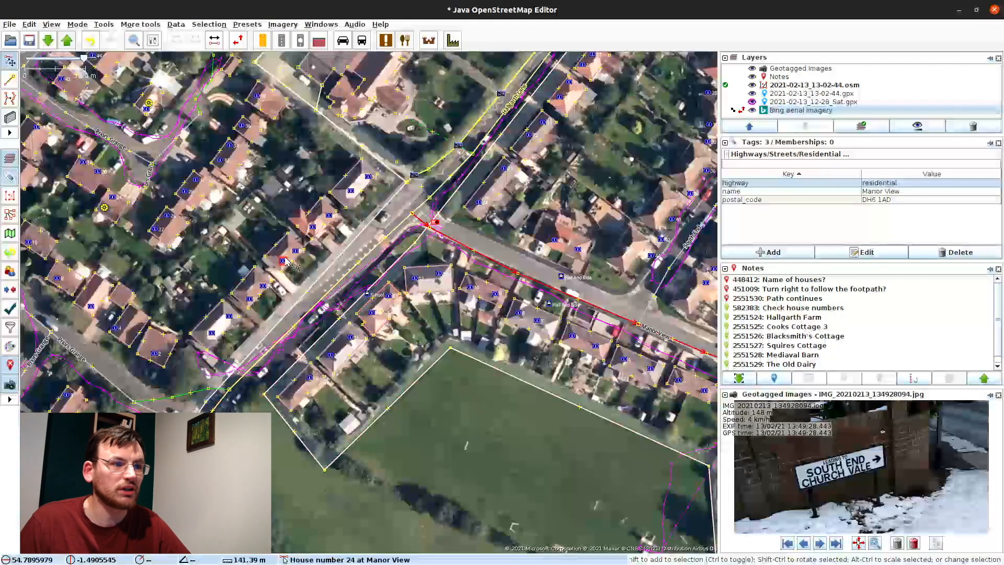
scroll(328, 247, "up", 1)
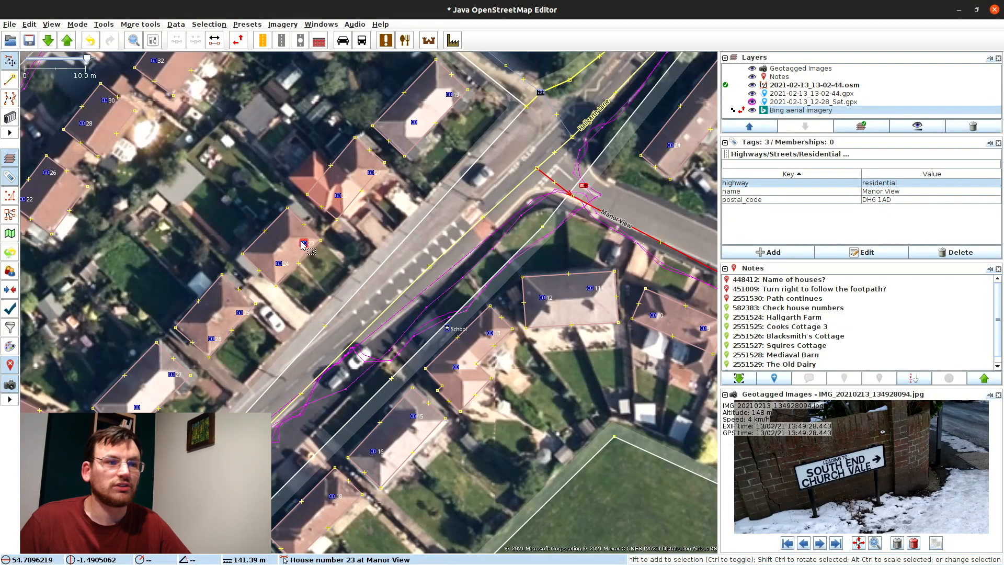
left_click(303, 244)
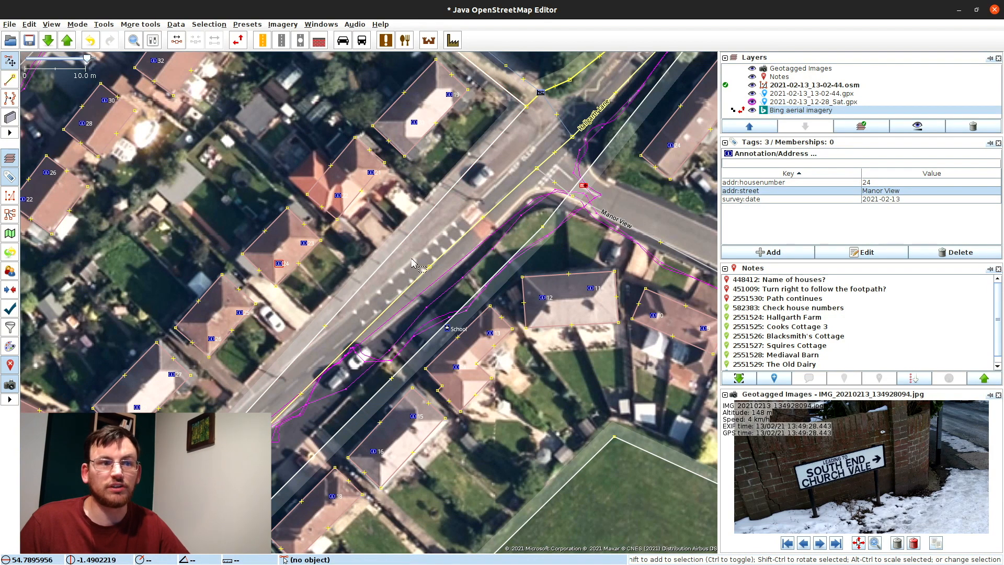
Step: Drag the Manor View junction node onto the road and select further street nodes to adjust
left_click_drag(502, 333, 327, 254)
left_click_drag(601, 337, 287, 264)
left_click_drag(499, 376, 342, 311)
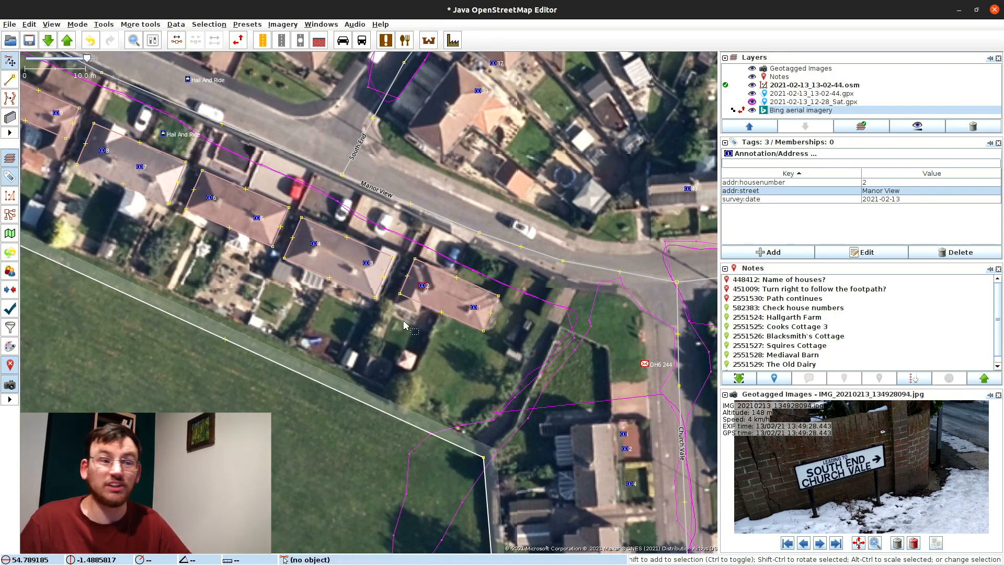
left_click_drag(392, 208, 456, 272)
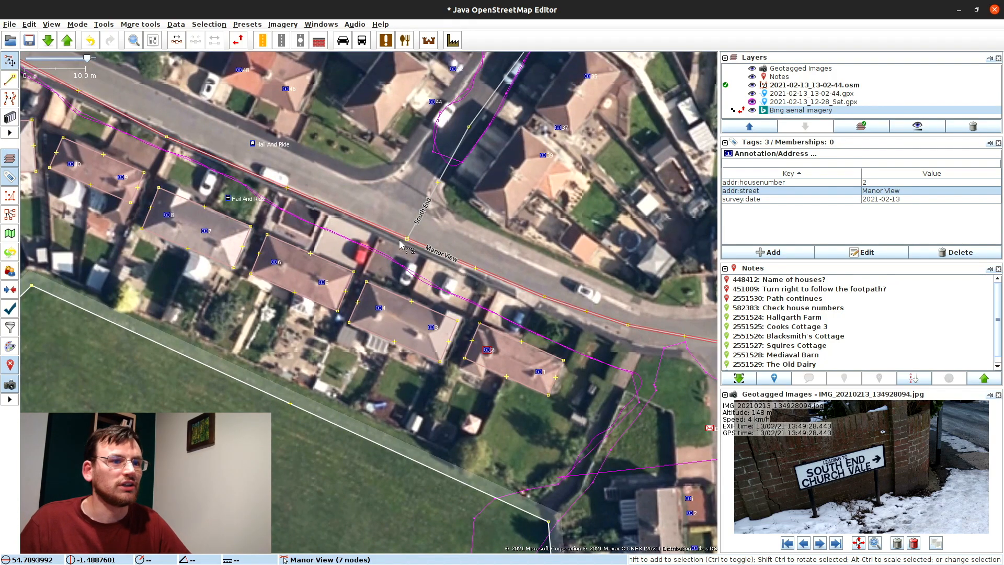
left_click_drag(407, 239, 393, 215)
left_click_drag(162, 133, 329, 225)
left_click(156, 159)
left_click_drag(707, 412, 483, 316)
left_click(484, 317)
left_click(487, 303)
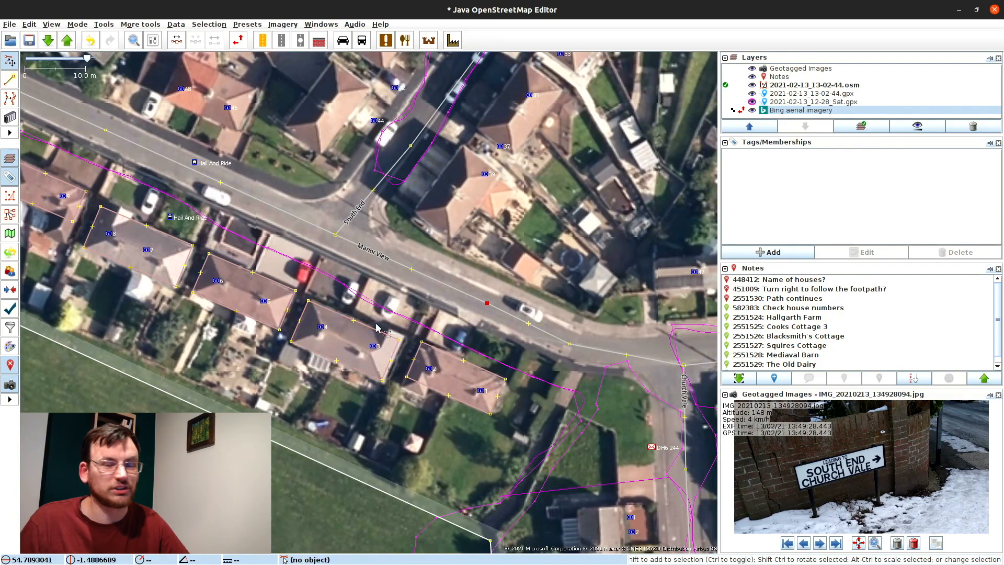
Step: Drag address points 6 and 5 onto their houses and check number 4
left_click_drag(194, 266, 402, 338)
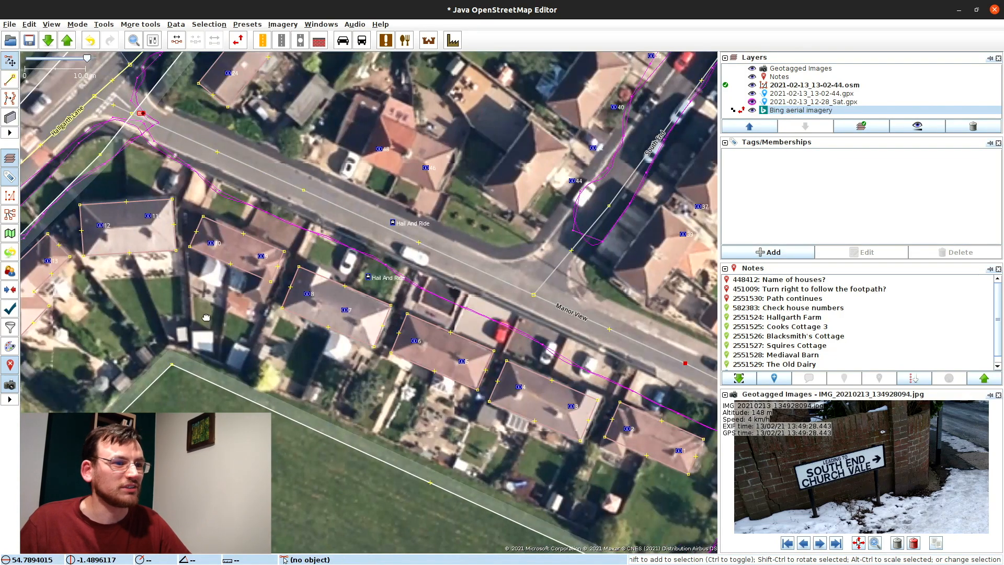
left_click_drag(206, 318, 208, 315)
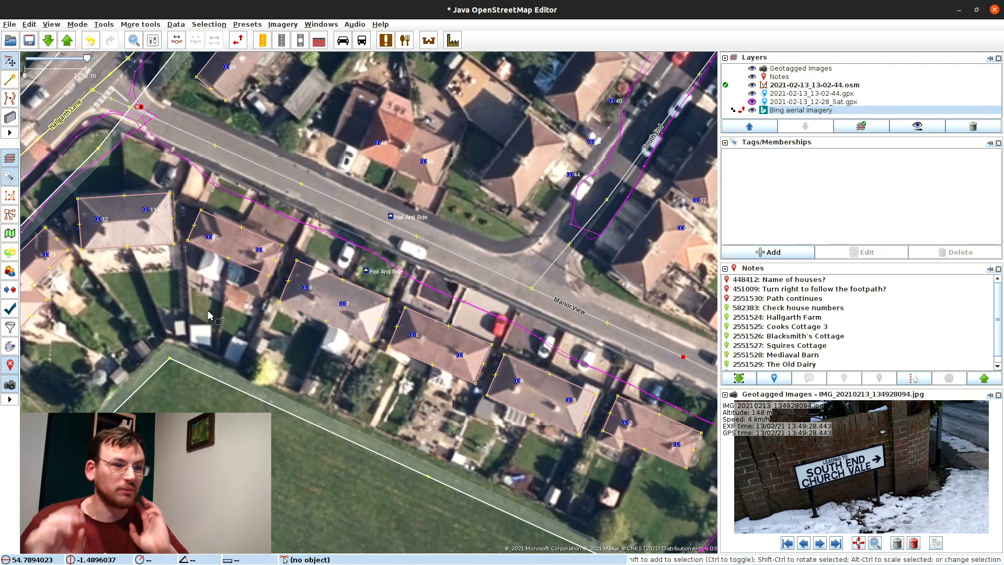
left_click_drag(340, 343, 214, 285)
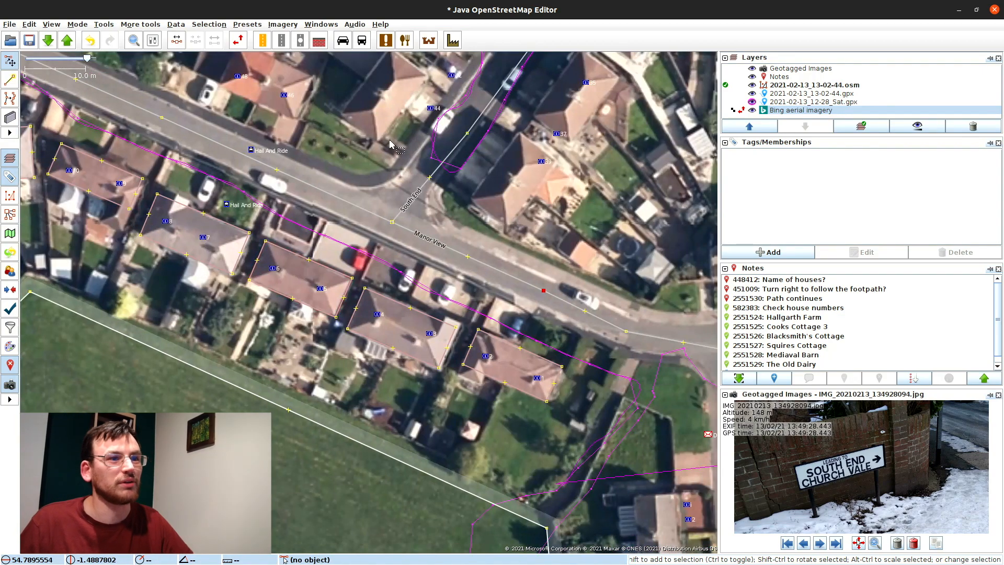
left_click_drag(389, 144, 335, 285)
left_click_drag(269, 275, 379, 243)
left_click(354, 410)
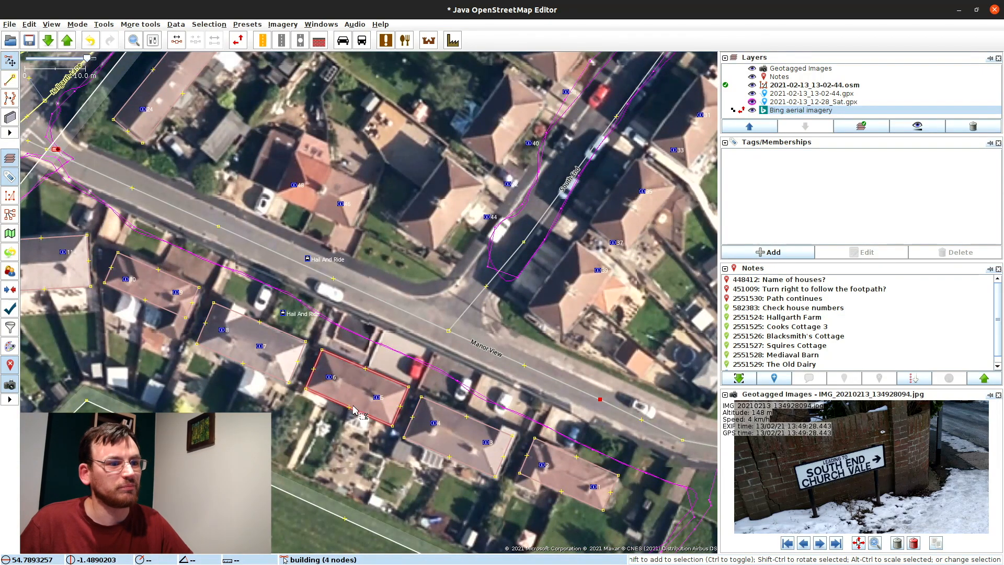
left_click_drag(329, 376, 335, 366)
left_click_drag(377, 397, 385, 386)
left_click(432, 423)
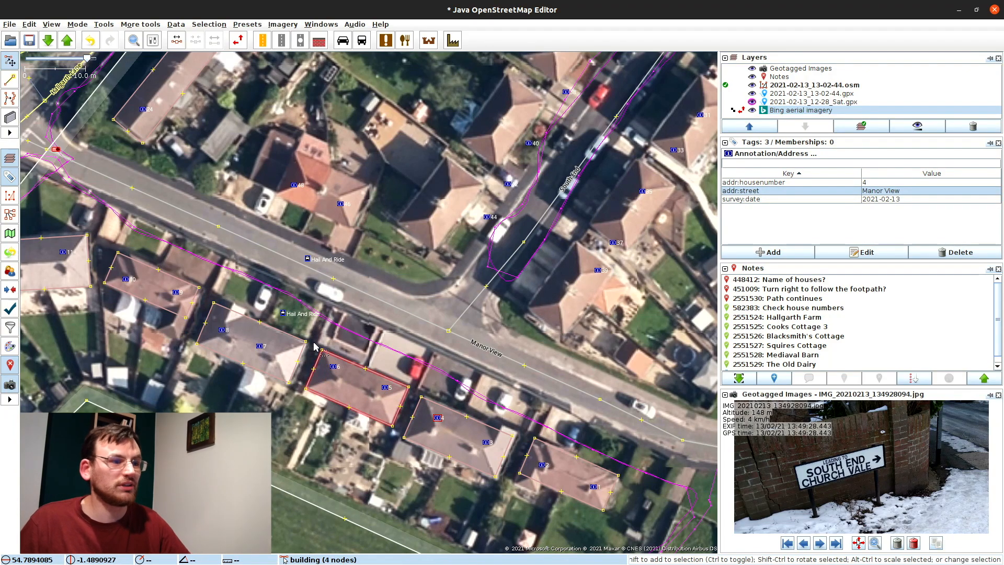
Step: Review address point 19 near the Hallgarth Lane corner and another house's tags
left_click_drag(134, 307, 301, 379)
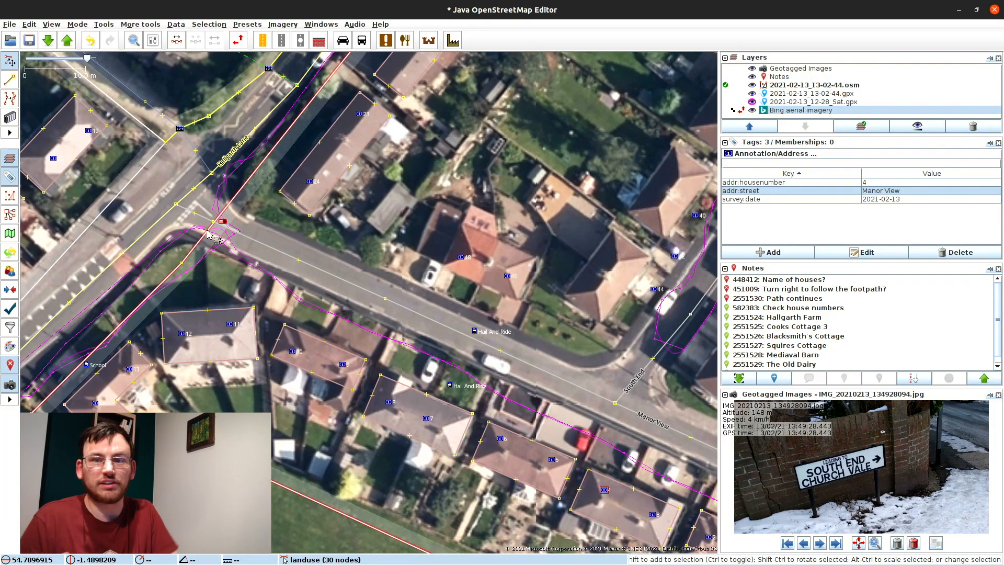
left_click_drag(96, 242, 278, 216)
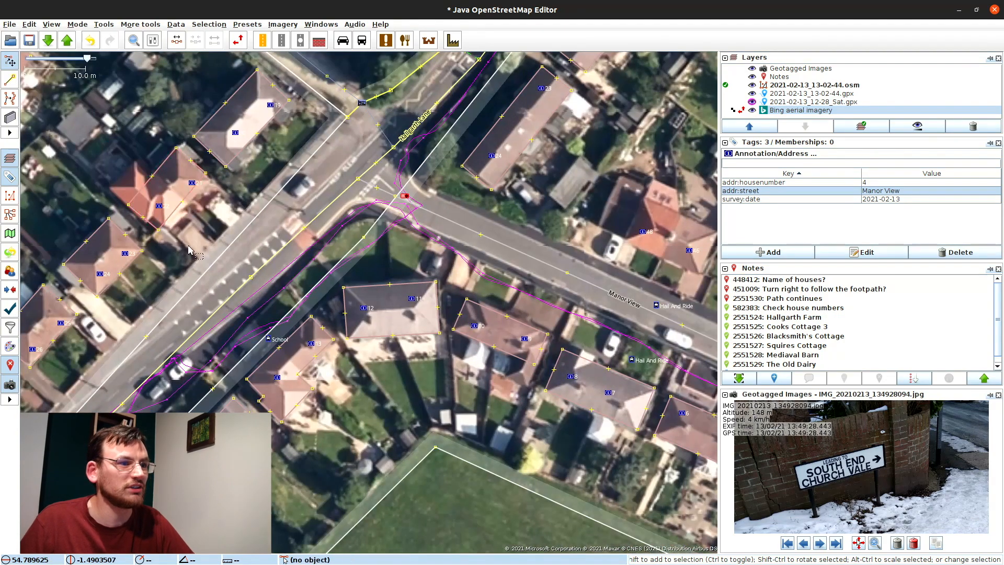
left_click(274, 107)
left_click(492, 277)
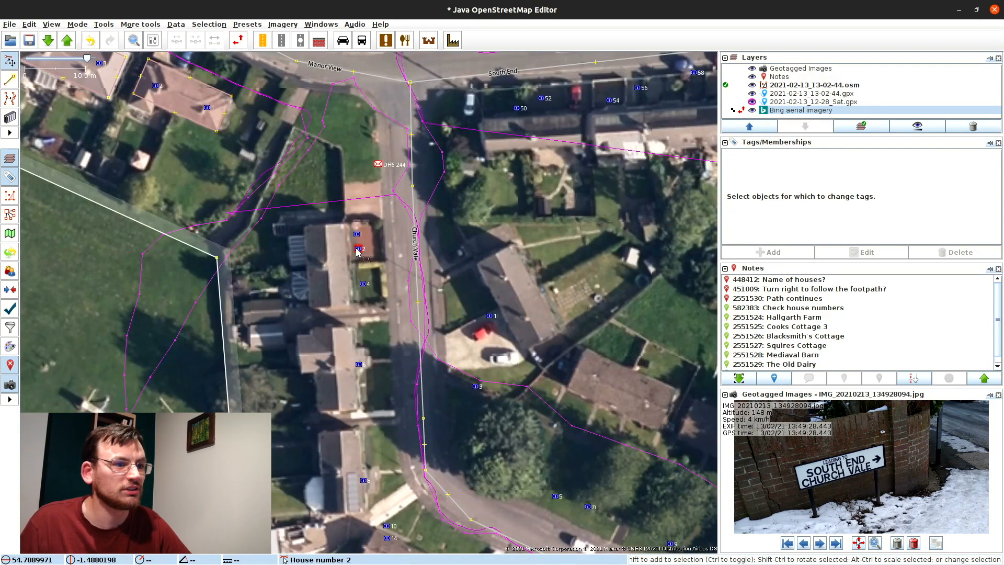
left_click(340, 201)
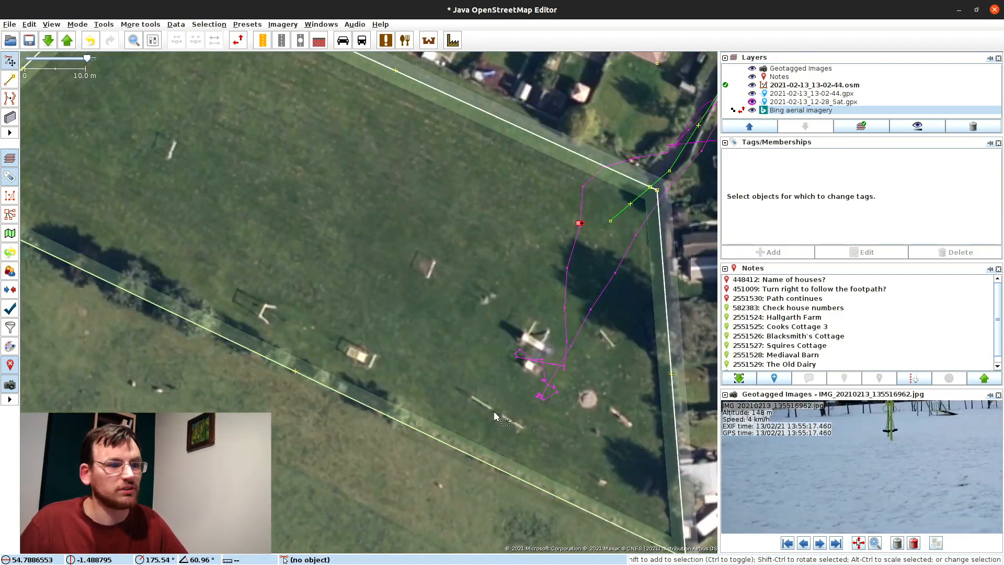
Step: Tag the field as a playground, add a map note, and give the allotments building operator Ethicare
left_click(779, 252)
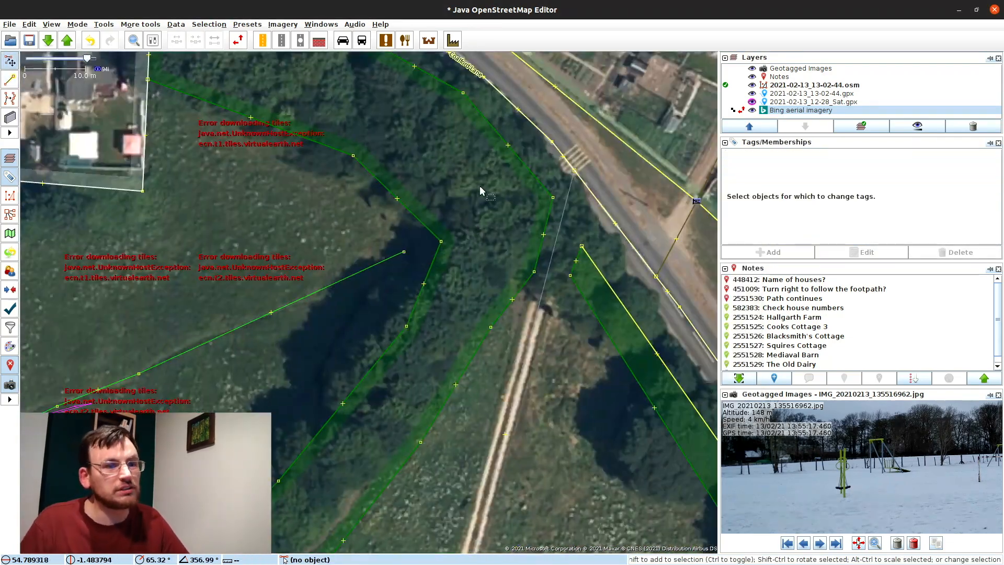
left_click(484, 318)
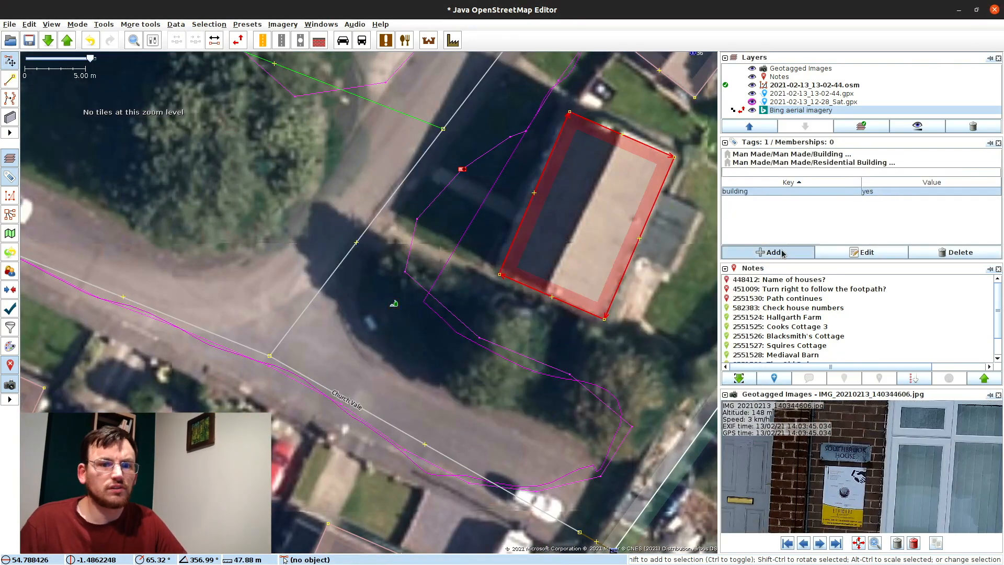
left_click(767, 252)
key("Return")
left_click(768, 252)
type("operator")
key("Tab")
type("Er")
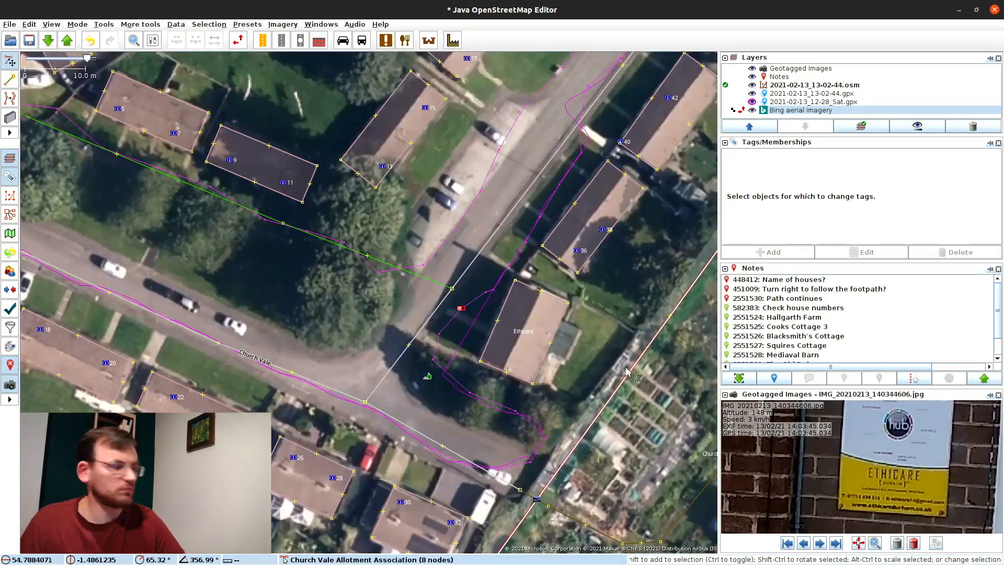
Step: Confirm the ref Hallgarth Lane, substation and grit bin tags on the small buildings
left_click_drag(507, 245, 509, 247)
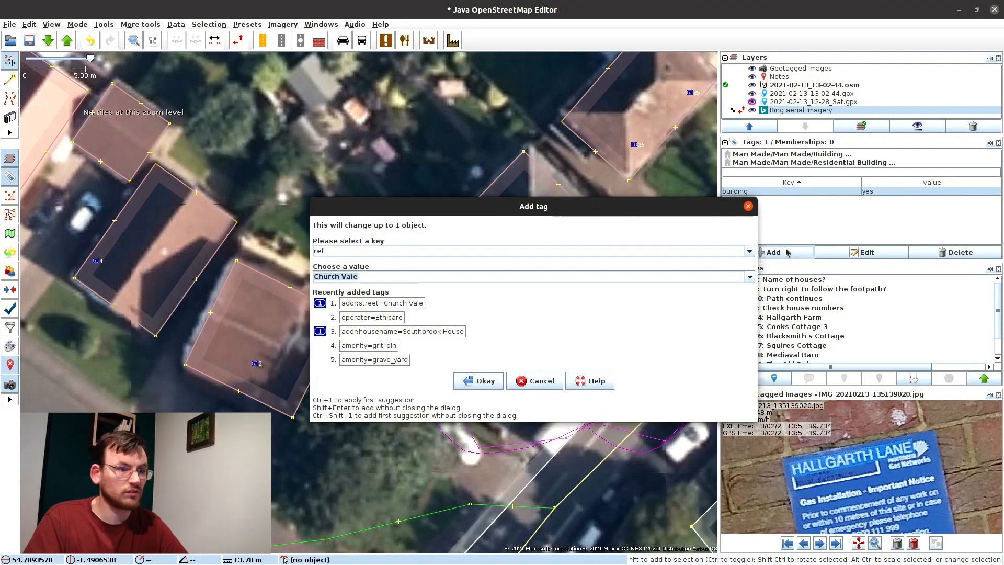
key("Return")
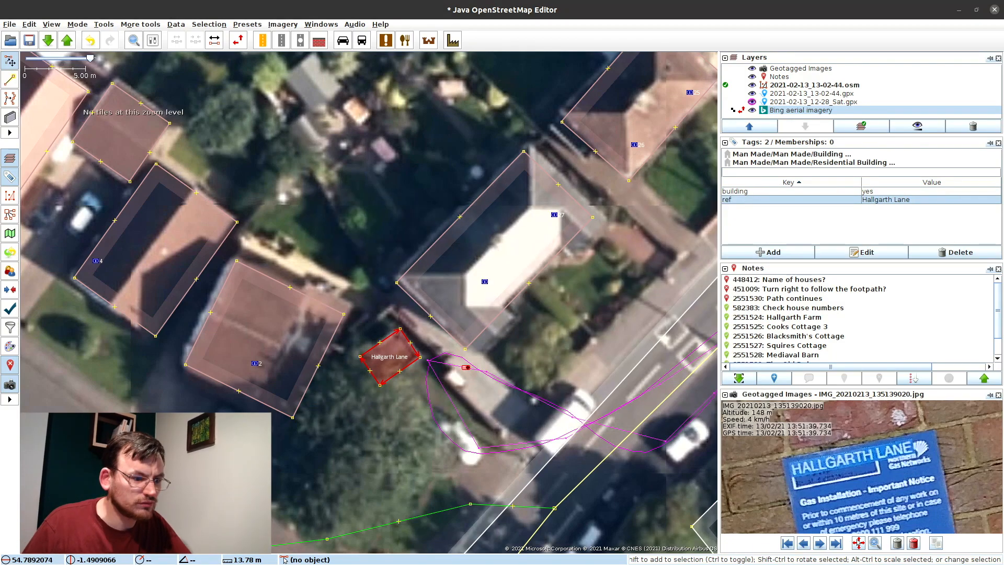
left_click(758, 252)
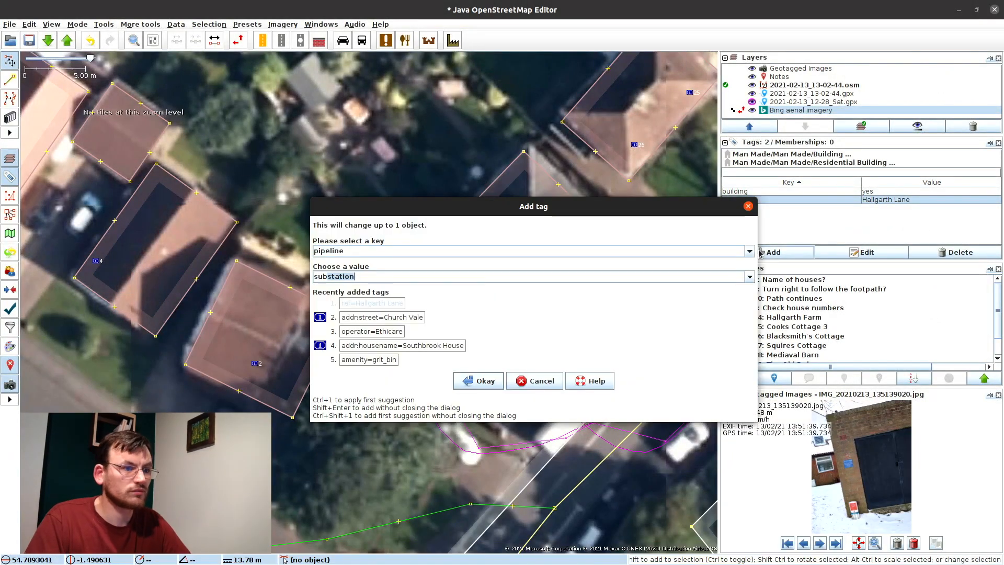
key("Return")
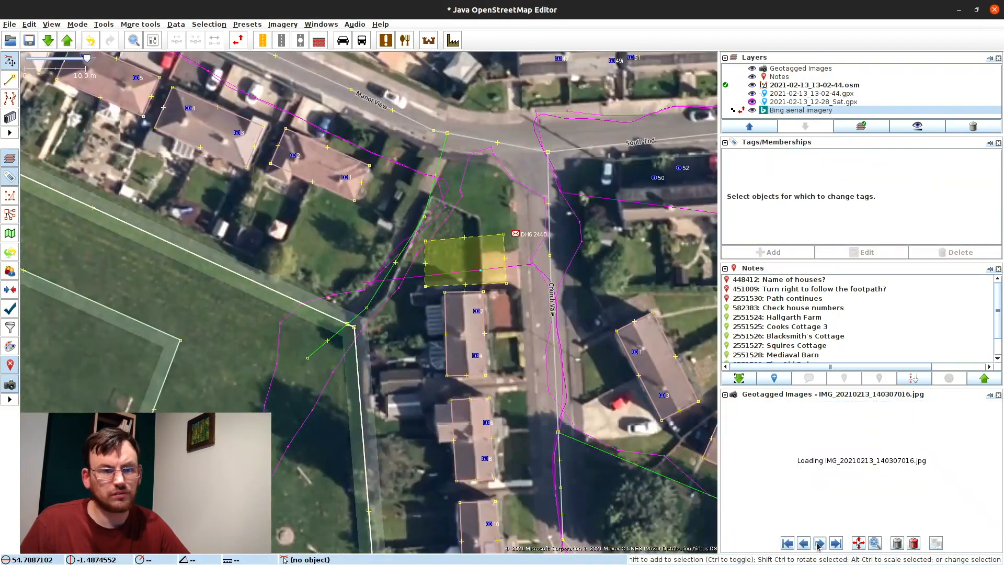
key("Return")
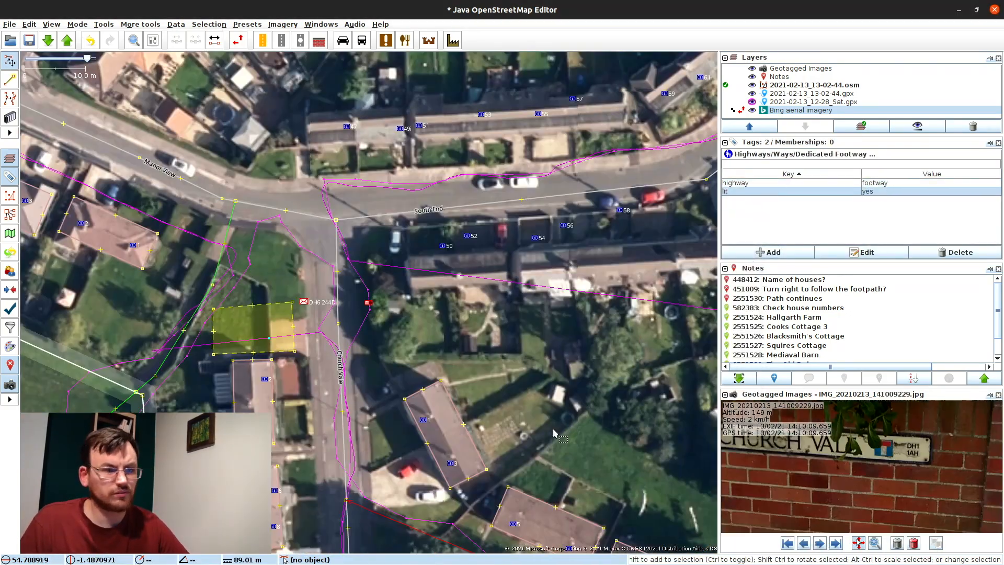
key("alt+a")
key("b")
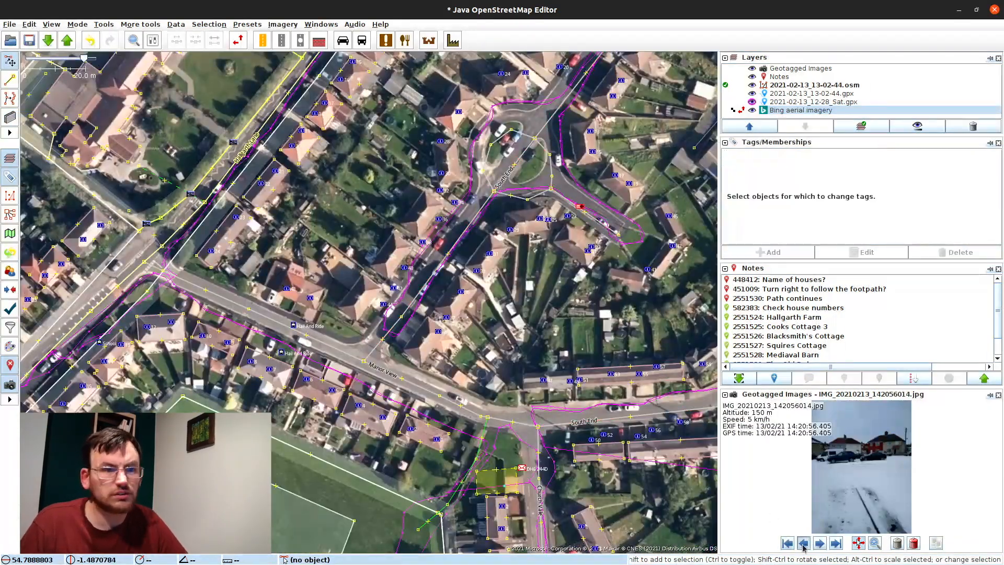
left_click(803, 543)
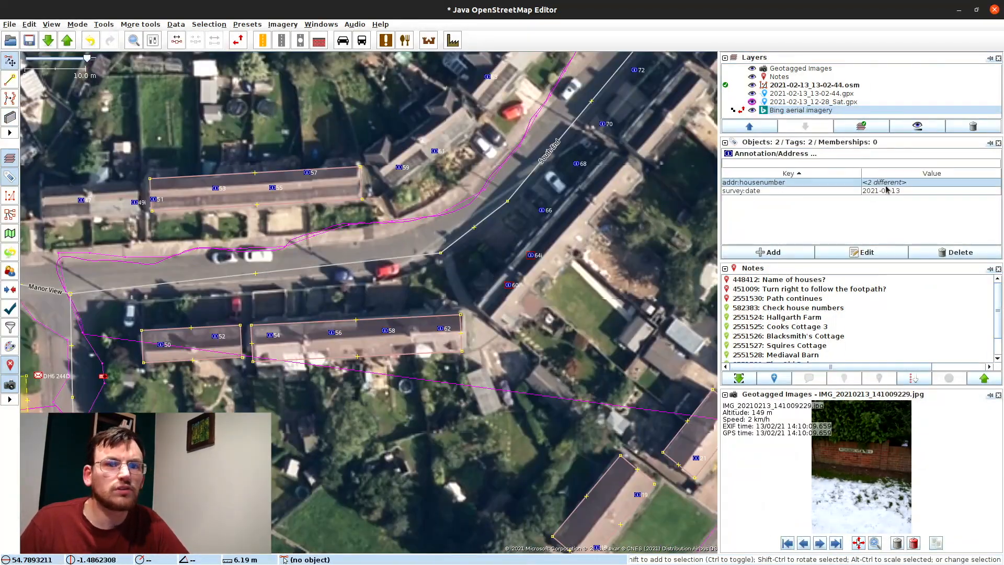
Step: Change the selected buildings' house number to 6, then search and clear the selection
double_click(876, 191)
type("6")
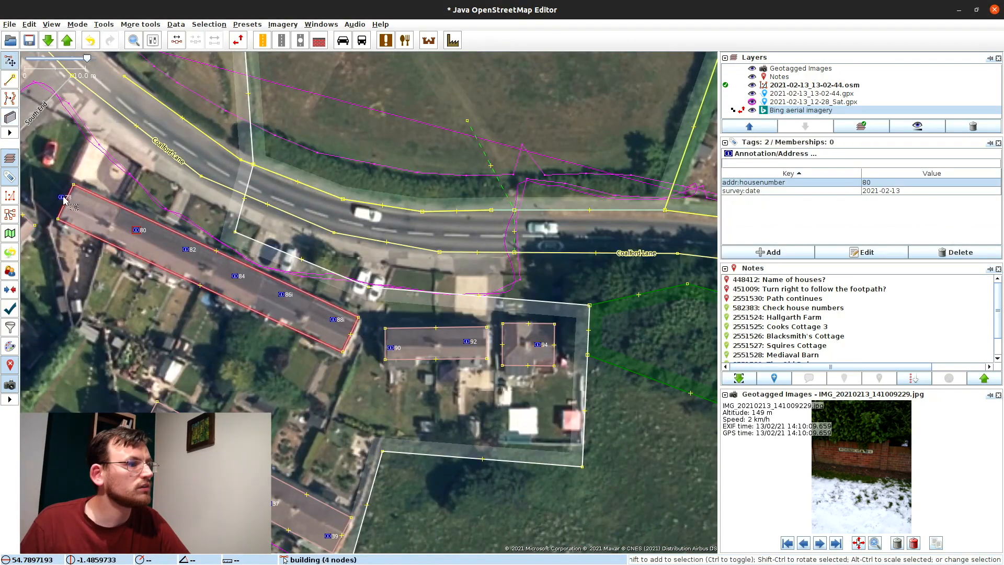
key("ctrl+f")
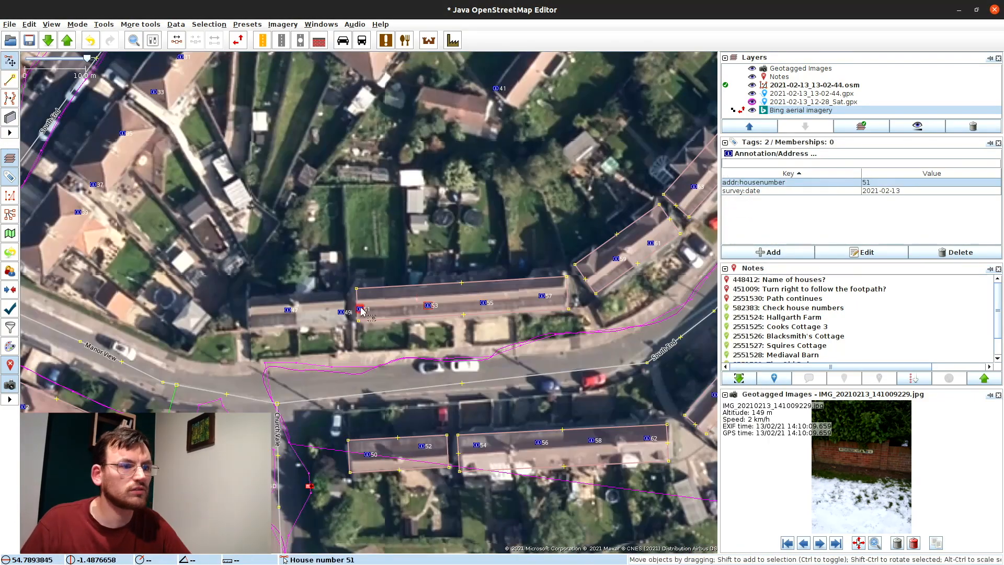
key("Escape")
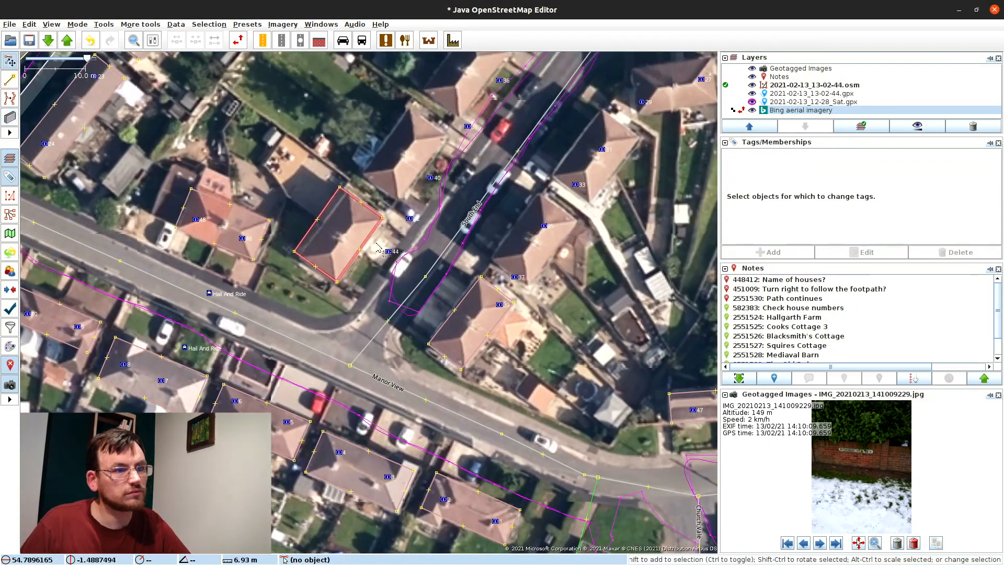
left_click(379, 246)
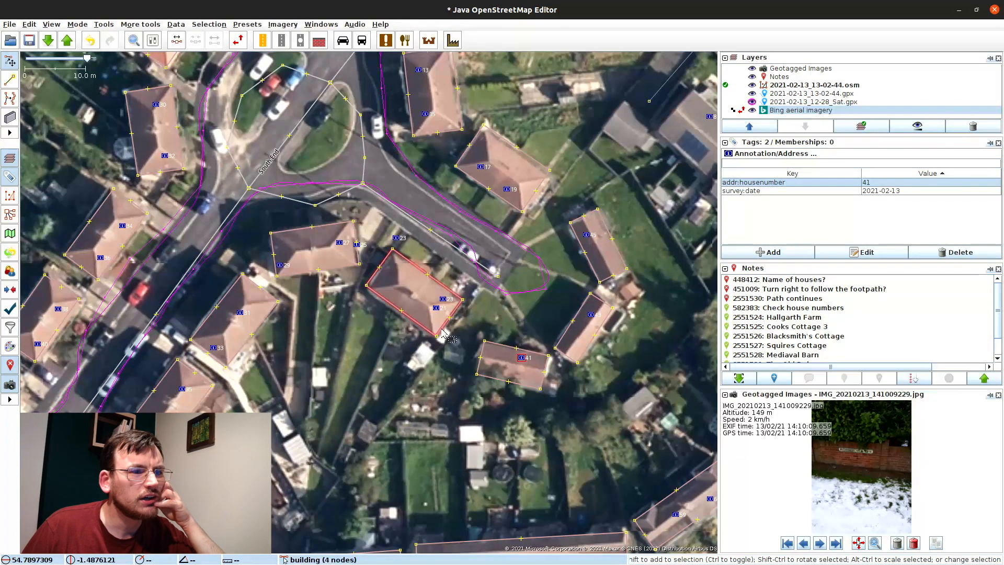
Step: Drag house-number points 23, 29, 25 and 21 into their buildings, undoing a stray vertex
left_click_drag(435, 295, 403, 282)
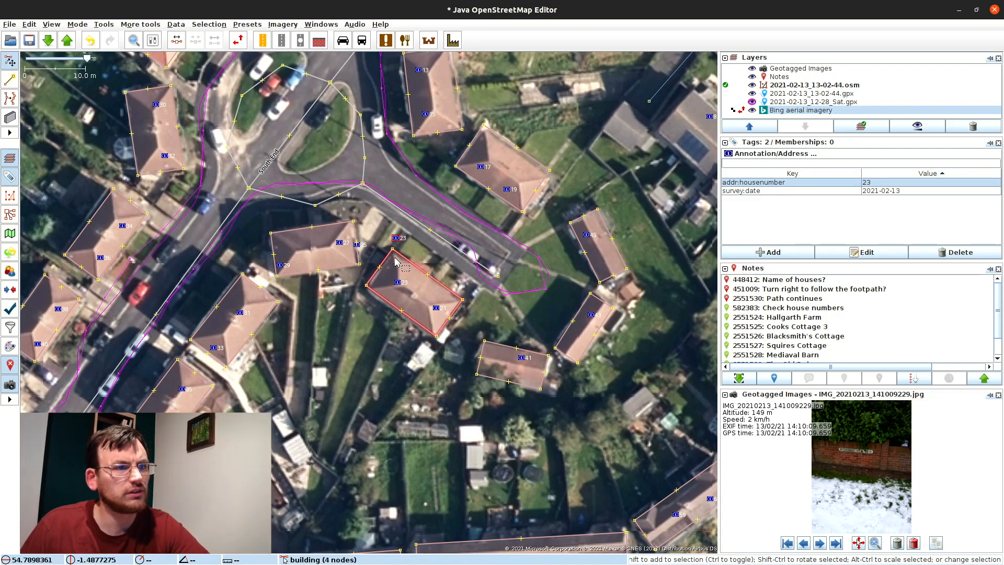
key("Escape")
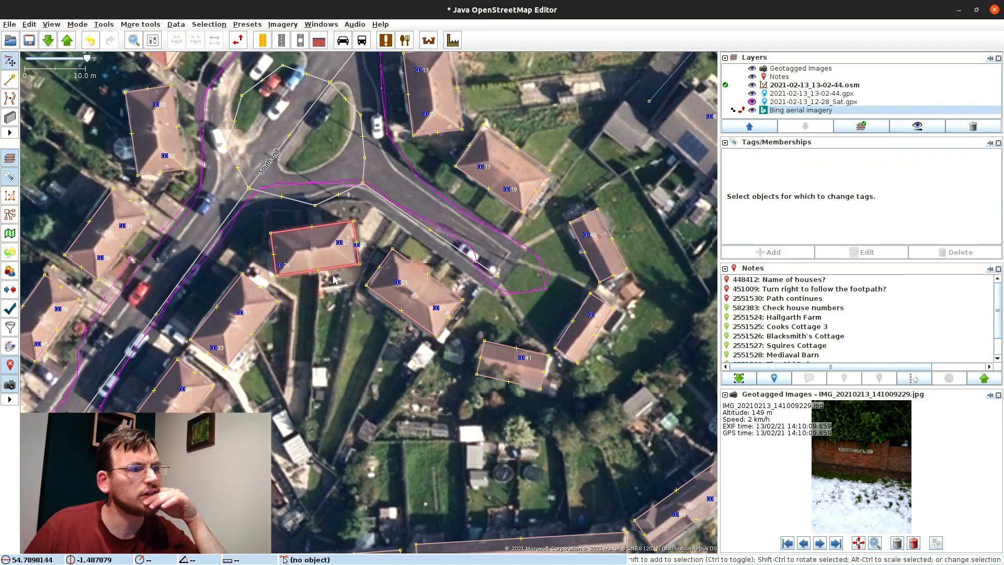
left_click_drag(286, 267, 386, 254)
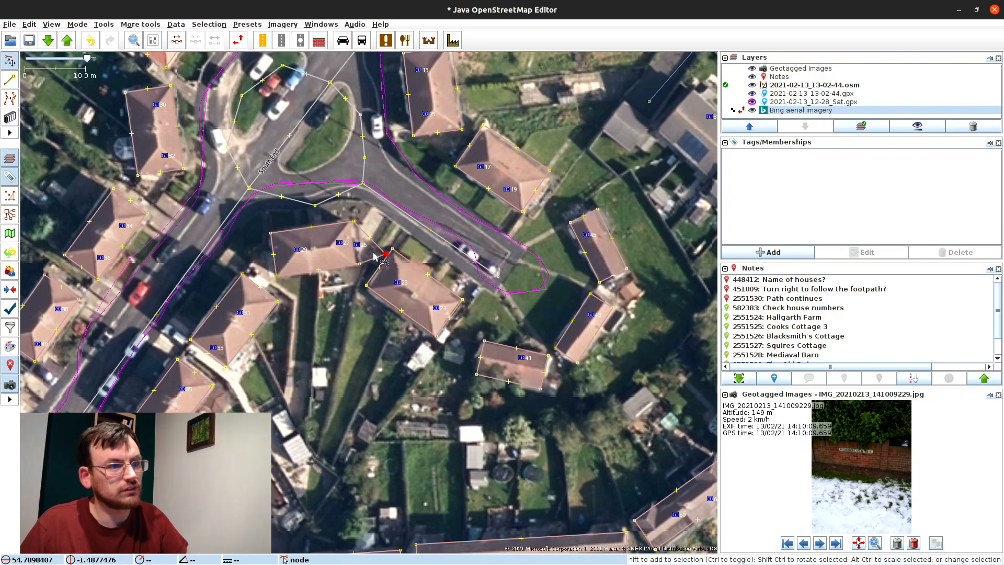
key("ctrl+z")
left_click_drag(361, 249, 434, 301)
left_click_drag(436, 309, 437, 312)
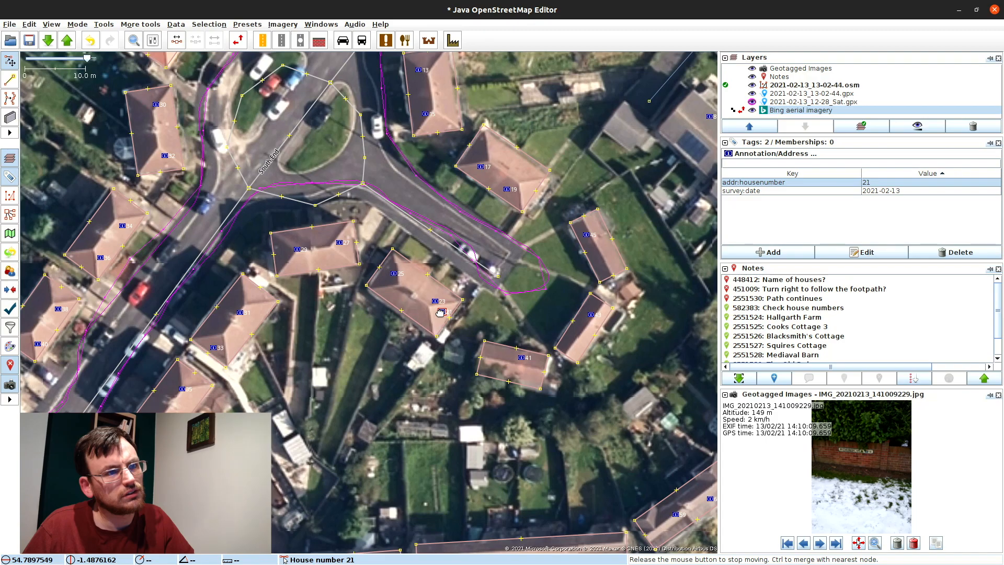
left_click_drag(440, 312, 440, 312)
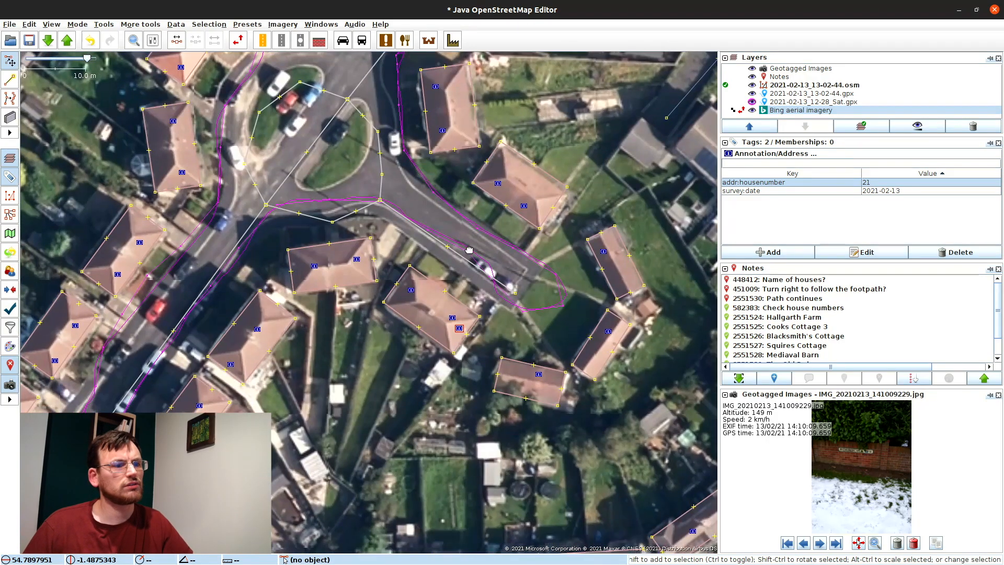
Step: Drag house-number points 35, 33, 31, 29, 27, 25, 23 and 21 onto their buildings
left_click_drag(386, 364, 471, 199)
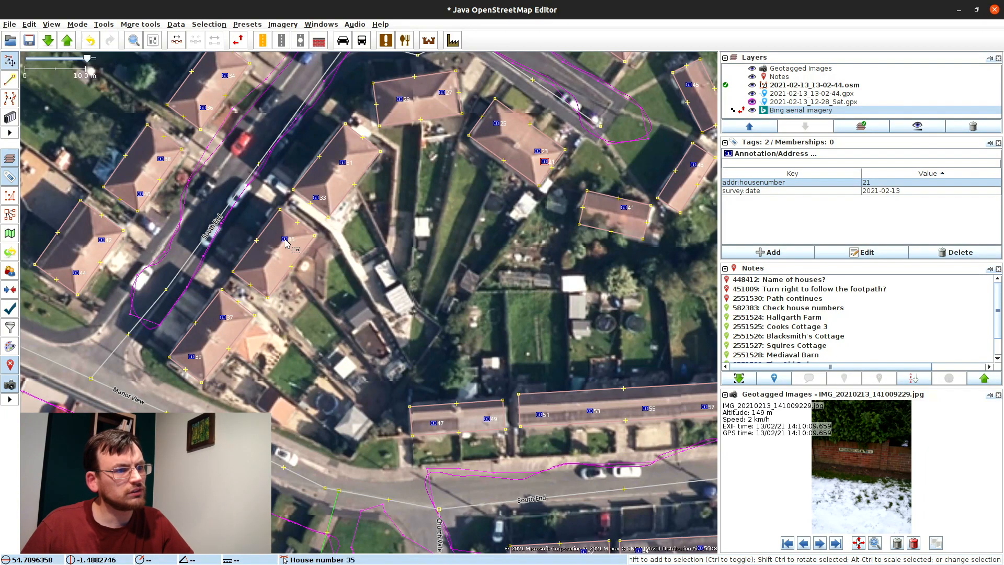
left_click_drag(285, 239, 262, 272)
left_click_drag(316, 198, 285, 235)
left_click_drag(325, 189, 324, 182)
left_click_drag(401, 99, 356, 144)
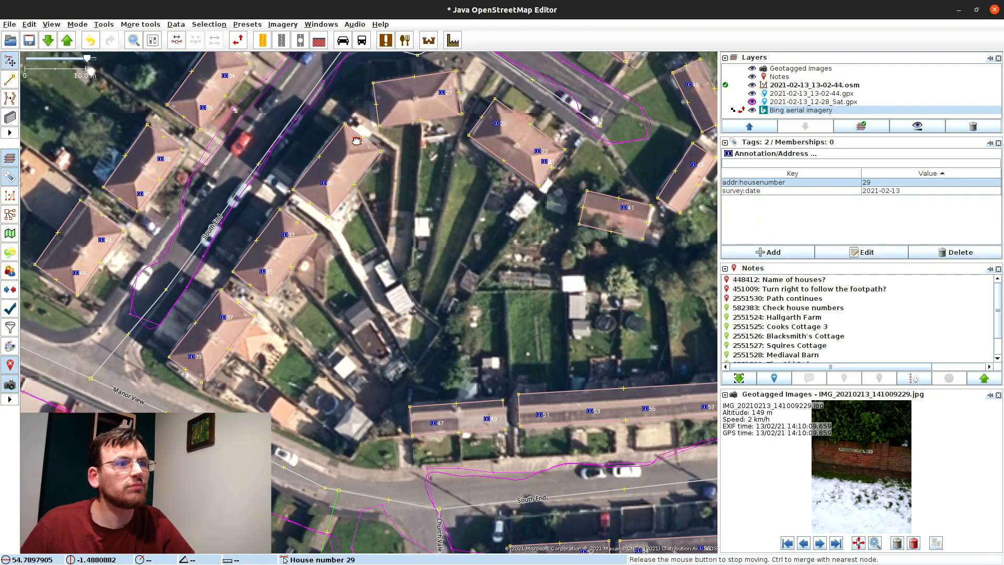
left_click_drag(440, 93, 392, 99)
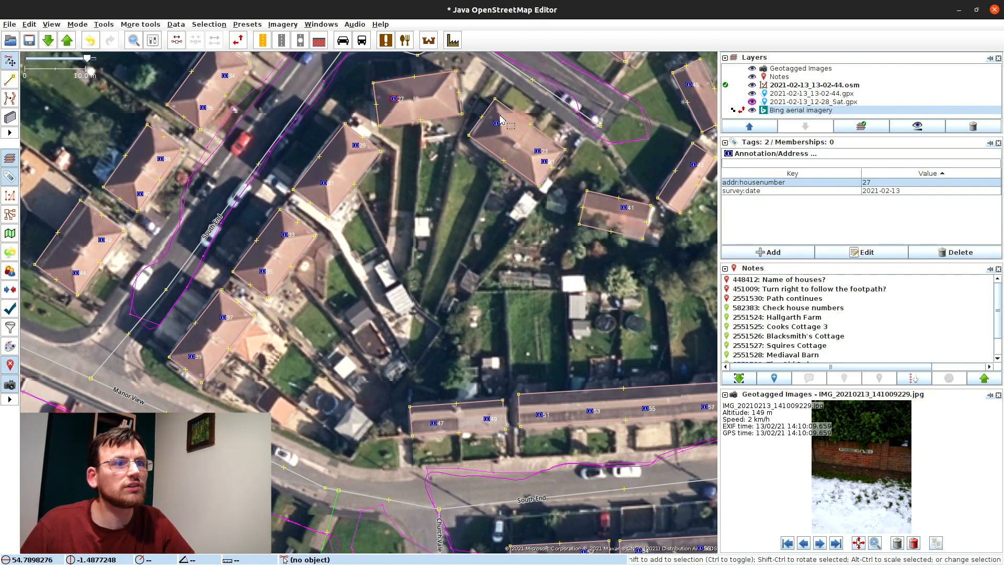
left_click_drag(497, 124, 440, 92)
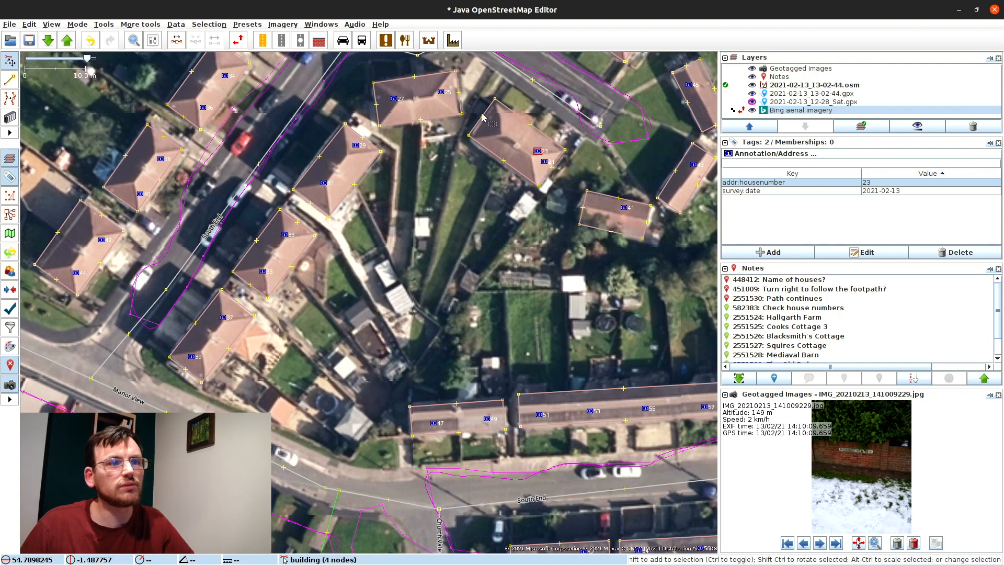
left_click_drag(537, 151, 498, 128)
left_click_drag(544, 159, 410, 250)
left_click(518, 259)
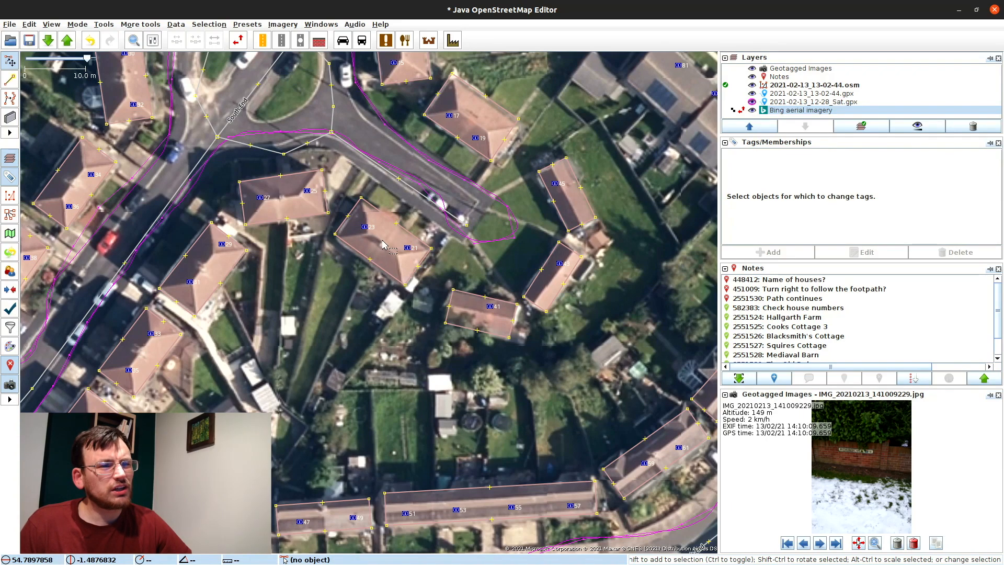
Step: Pan around the cul-de-sac and South End to review houses 47–73 and point 72
left_click_drag(477, 184, 507, 256)
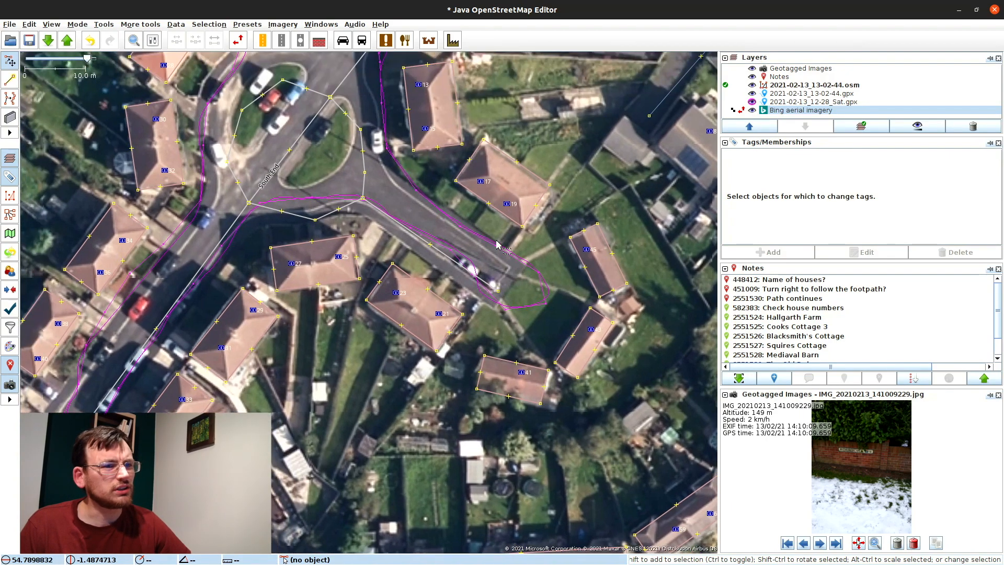
scroll(496, 244, "down", 3)
scroll(510, 253, "up", 3)
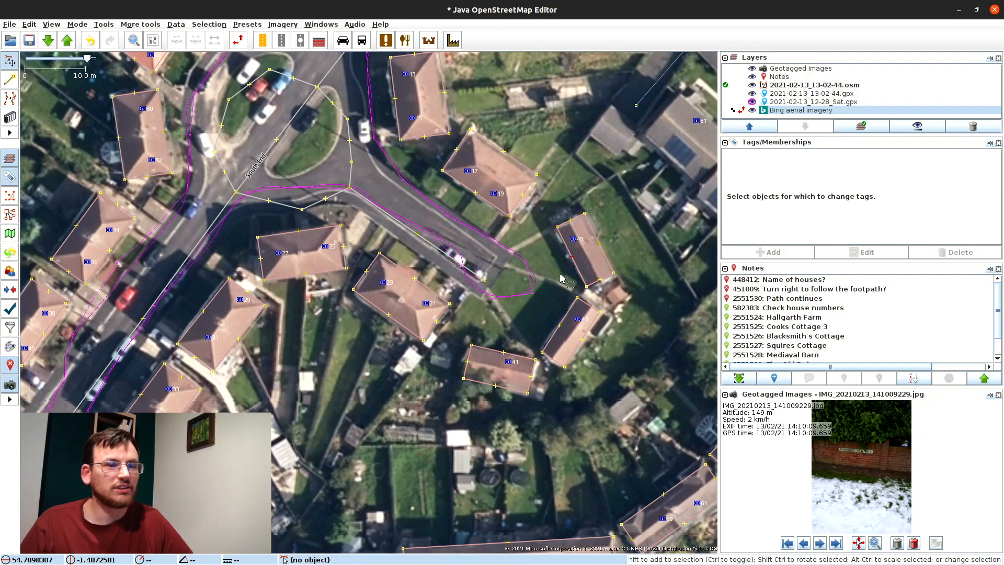
left_click_drag(506, 315, 471, 222)
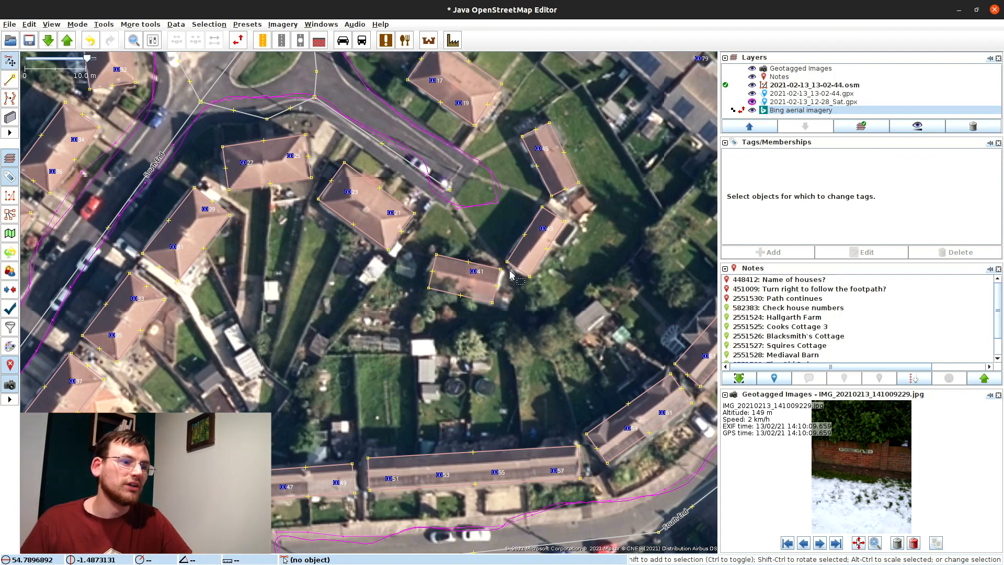
left_click_drag(336, 479, 339, 356)
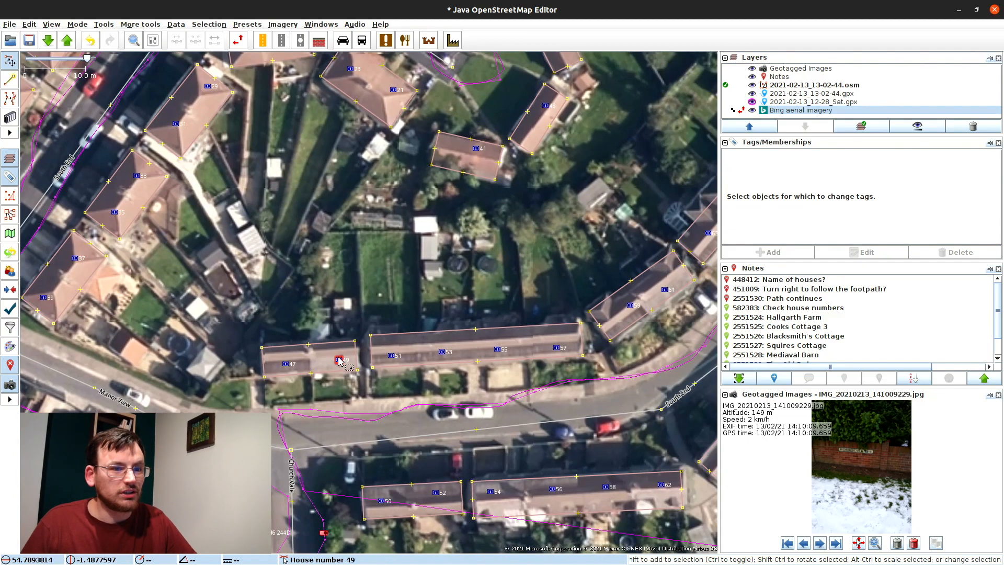
left_click_drag(344, 325, 592, 295)
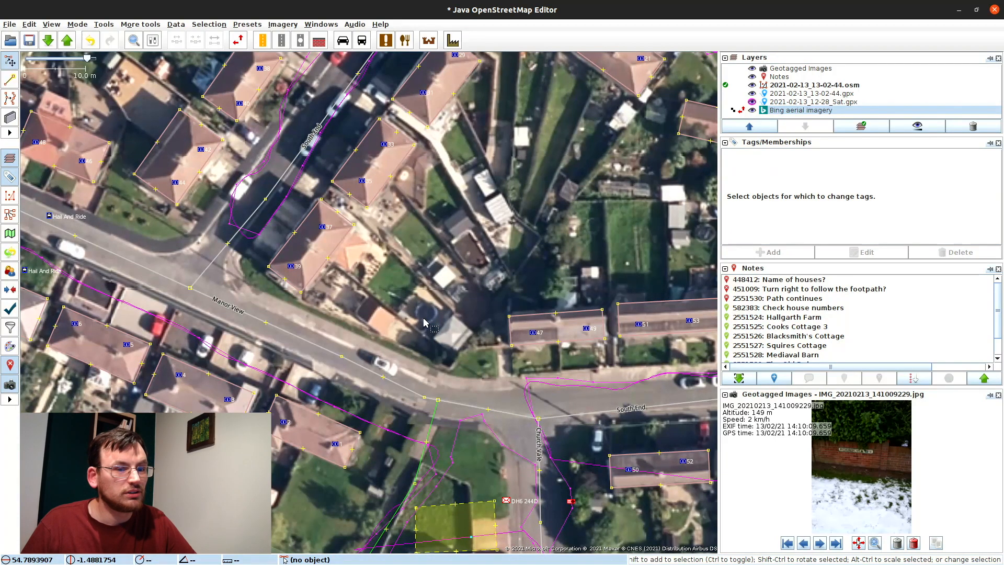
left_click_drag(425, 323, 268, 296)
left_click_drag(507, 219, 193, 336)
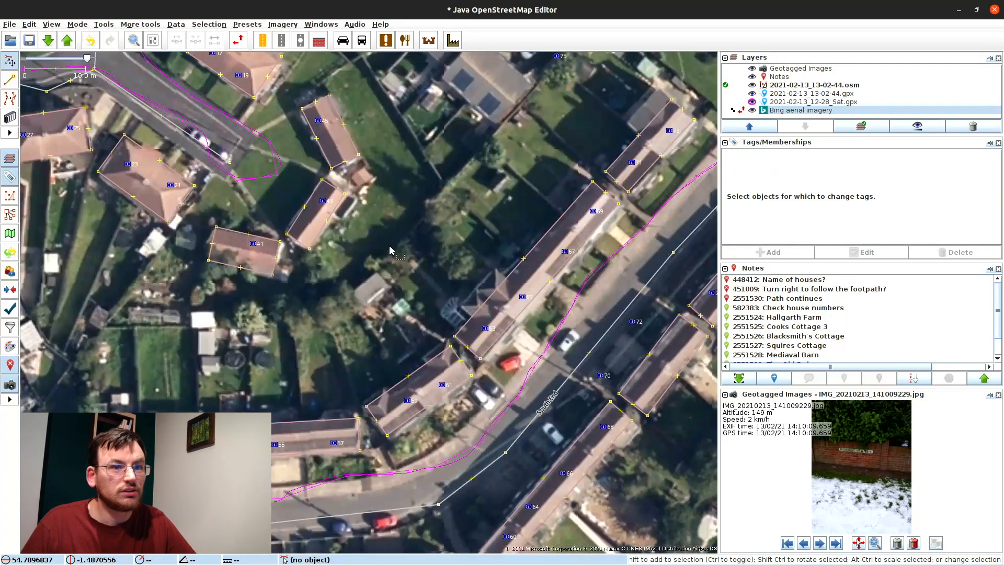
left_click_drag(389, 245, 307, 324)
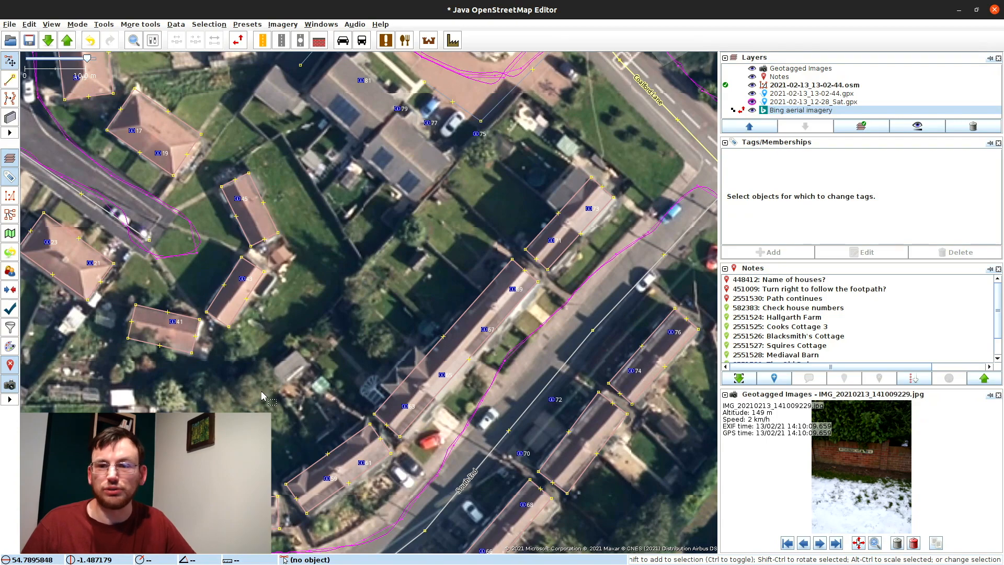
left_click_drag(343, 332, 285, 179)
left_click_drag(461, 299, 508, 310)
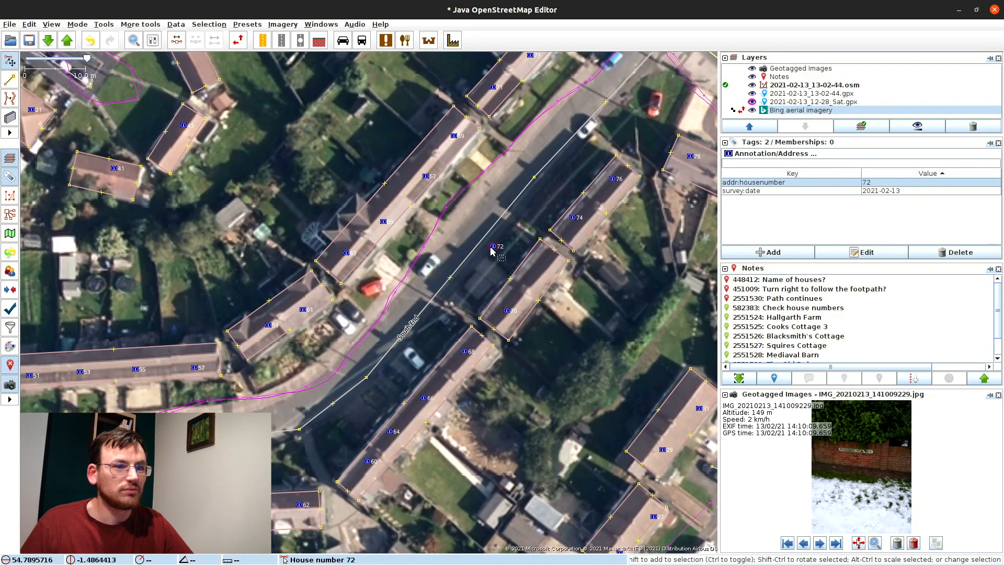
Step: Pan to the Manor View corner houses and zoom out over the whole estate
left_click_drag(26, 360, 353, 317)
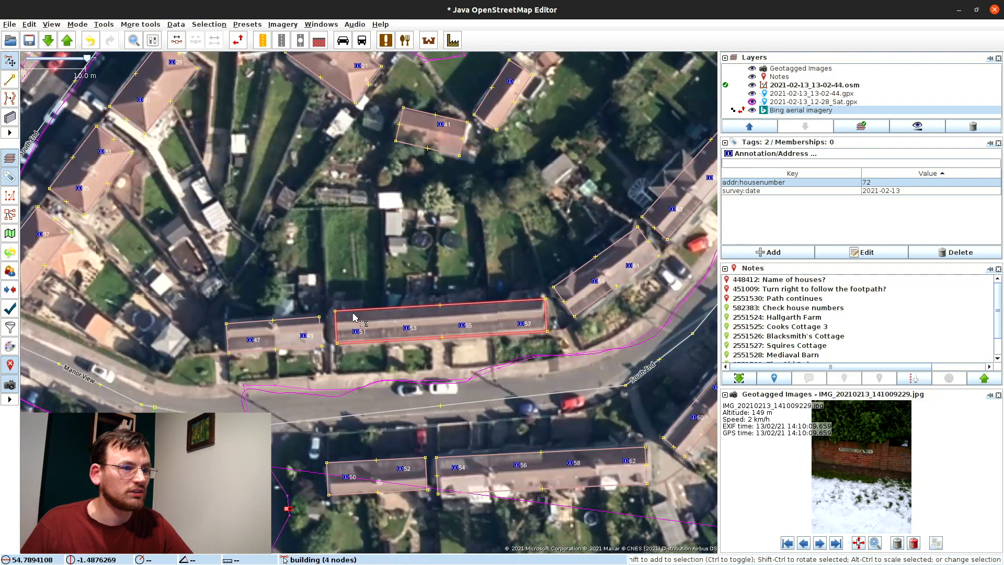
left_click_drag(131, 282, 510, 313)
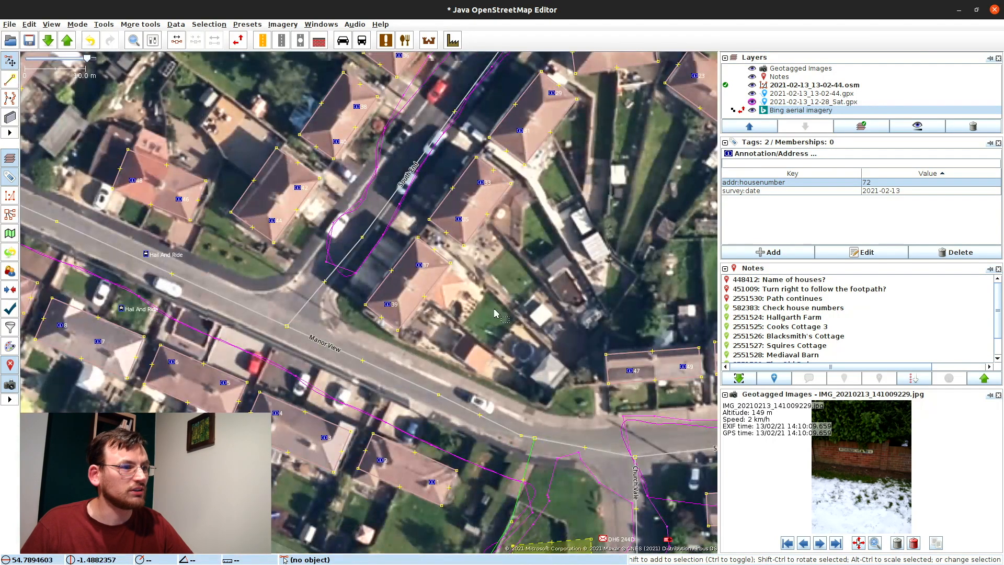
left_click_drag(172, 202, 212, 318)
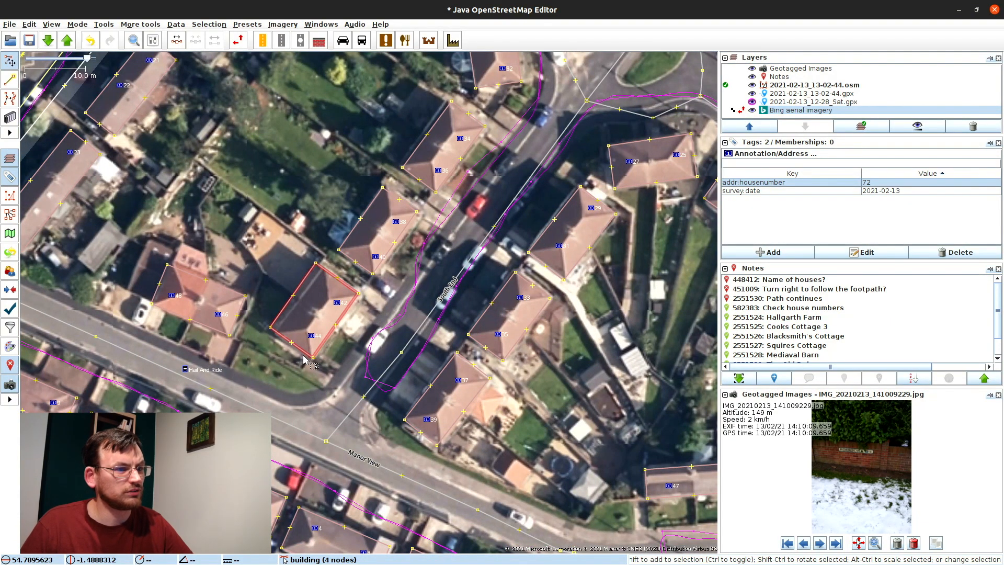
scroll(306, 359, "down", 1)
left_click_drag(306, 359, 206, 283)
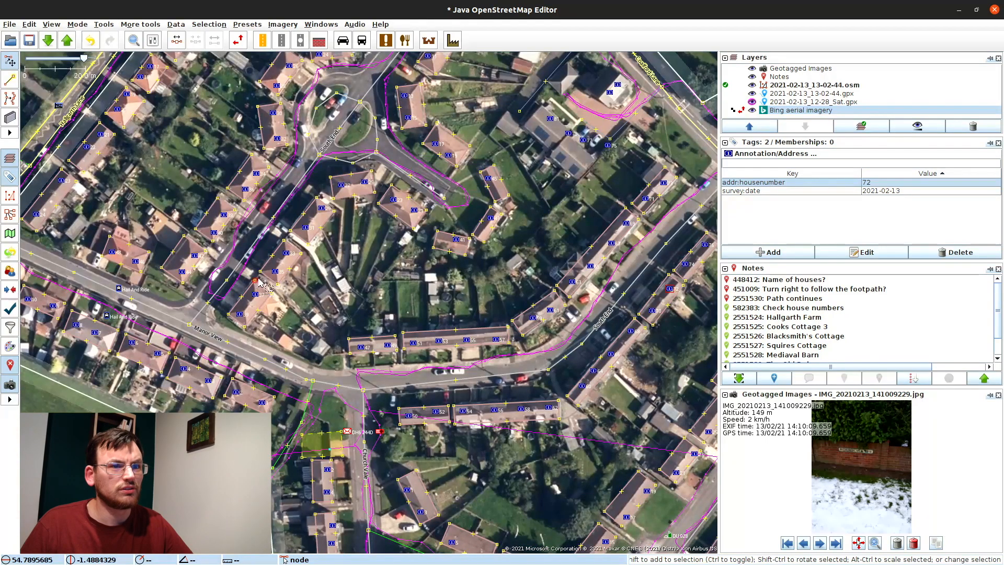
Step: Zoom into the estate and drag the house number 79 point onto its correct roof
left_click_drag(419, 246, 372, 343)
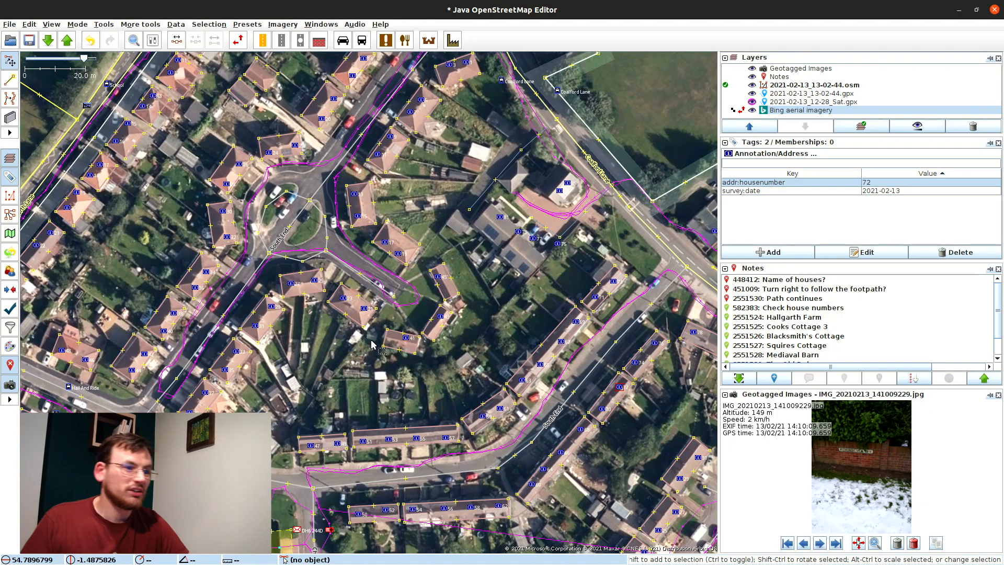
left_click_drag(326, 421, 345, 320)
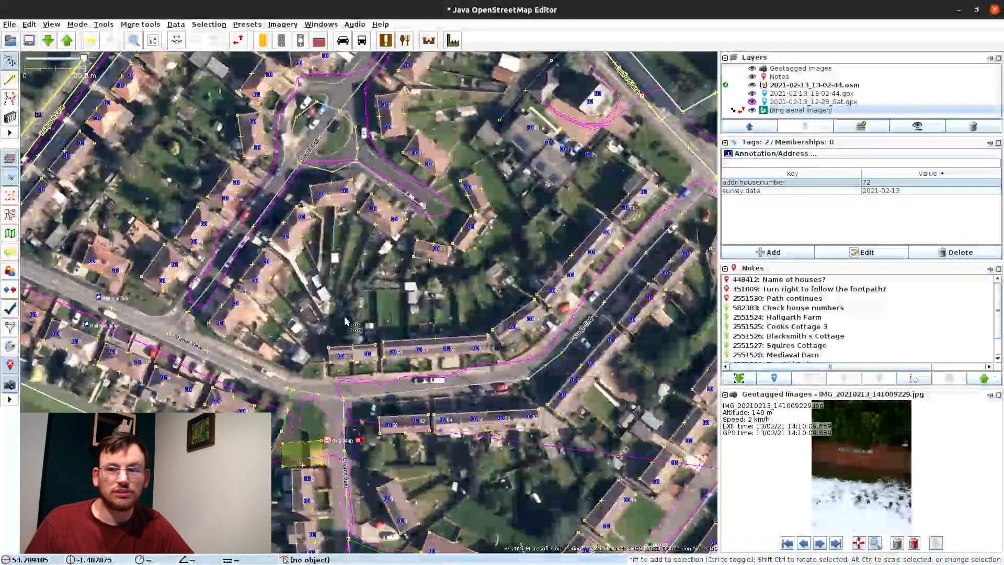
left_click_drag(268, 304, 411, 301)
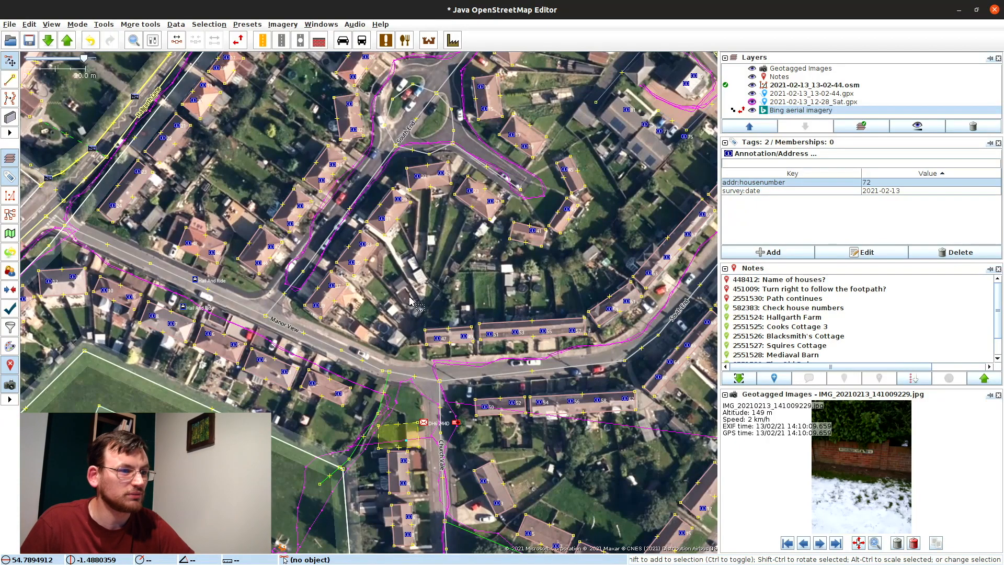
left_click_drag(471, 258, 345, 297)
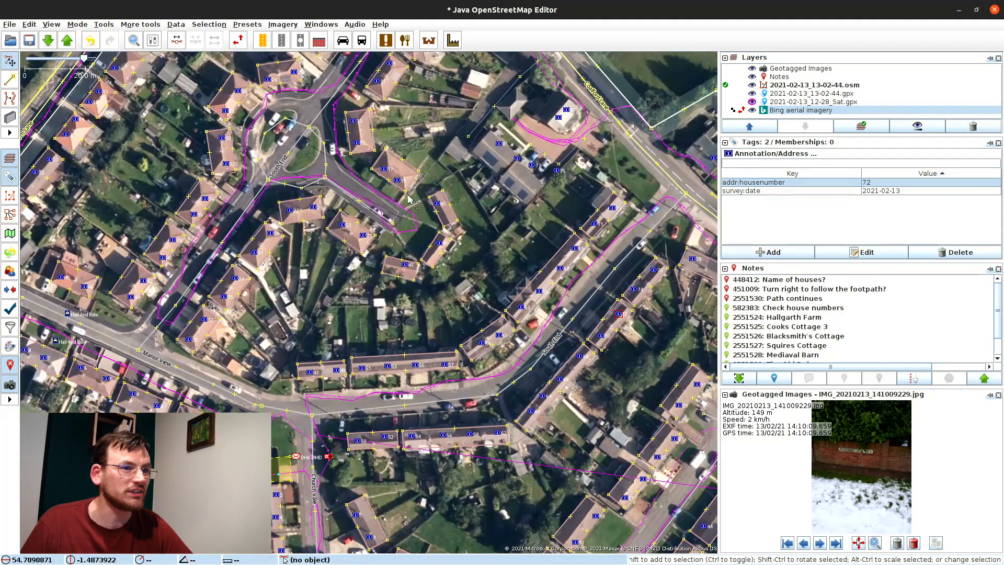
left_click_drag(472, 236, 465, 245)
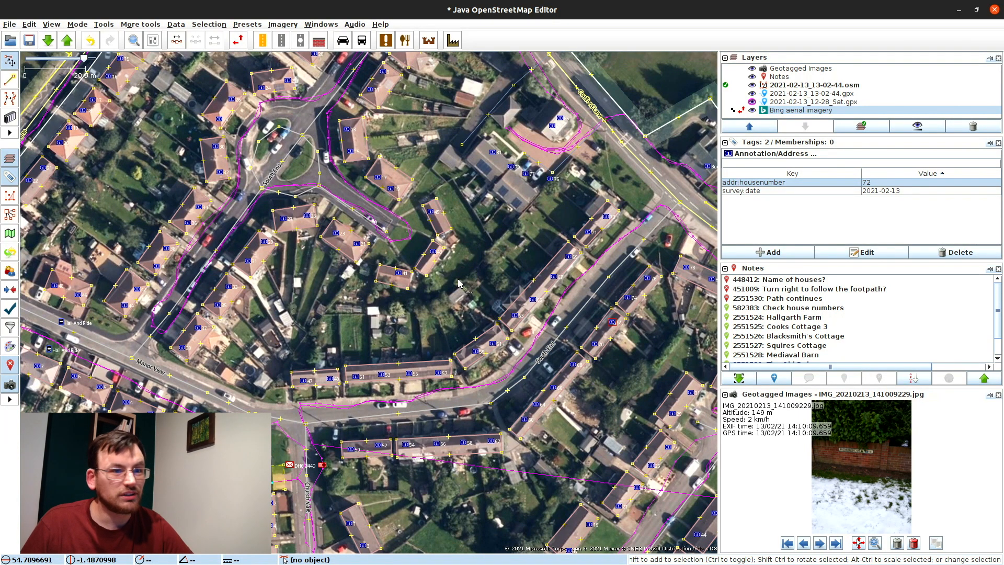
left_click_drag(482, 200, 389, 287)
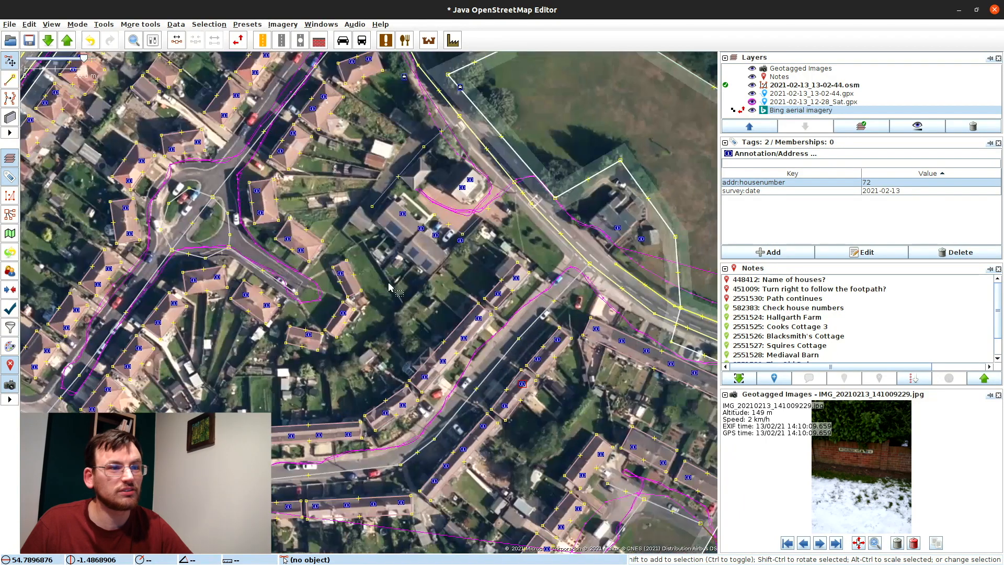
scroll(399, 232, "up", 2)
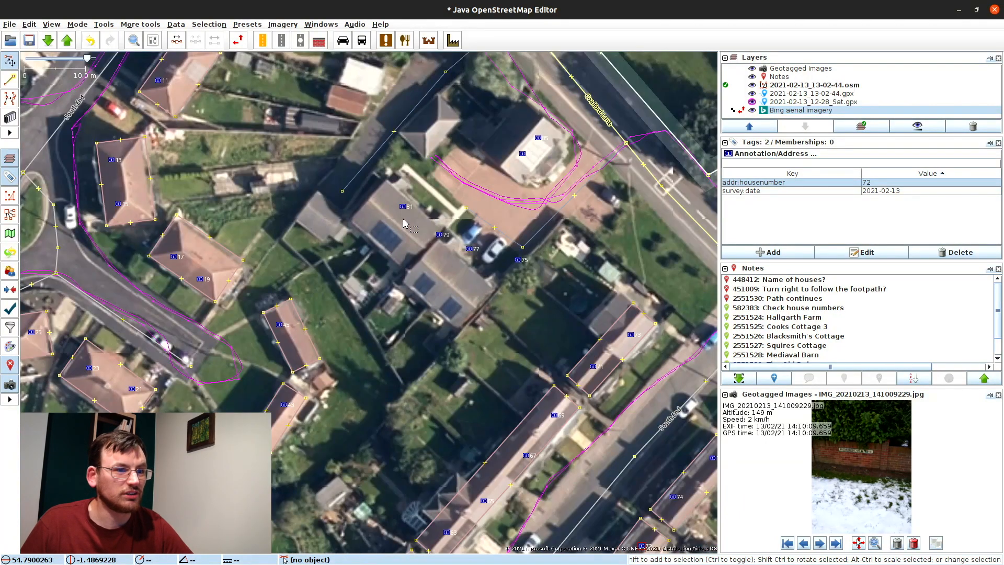
left_click_drag(438, 234, 412, 231)
left_click(455, 314)
Step: Select the house-number points 81, 86 and 88 across the estate
left_click(390, 204)
left_click_drag(565, 256, 107, 90)
left_click(575, 387)
left_click_drag(575, 387, 389, 272)
left_click(337, 248, "shift")
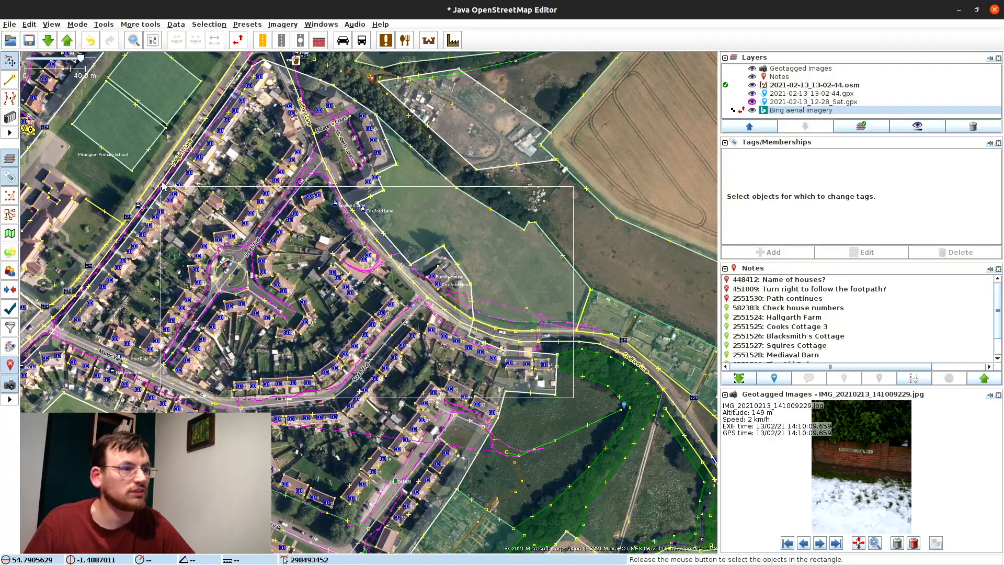
Step: Search "addr:housenumber"=* in the selection to gather every house-number point
key("ctrl+f")
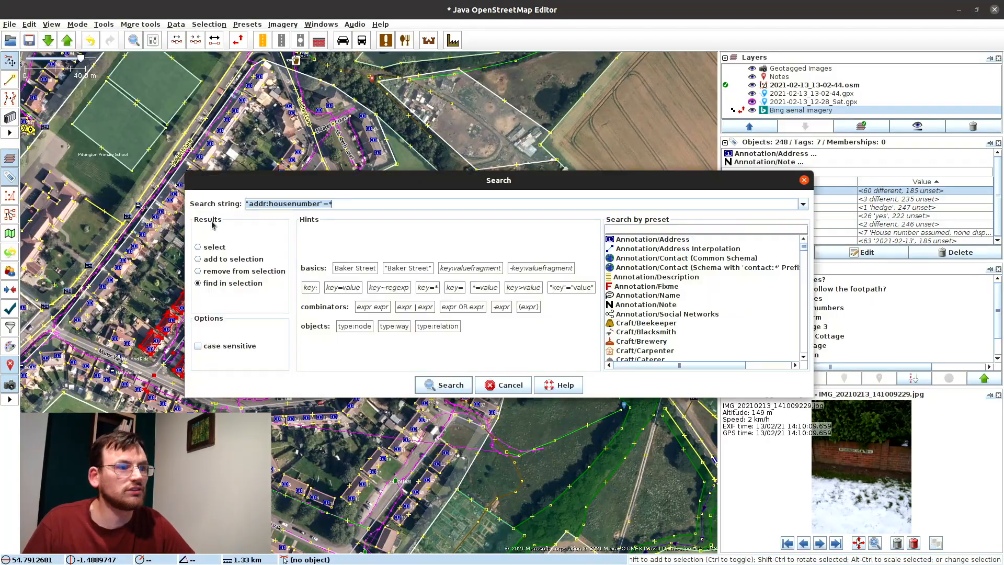
key("Return")
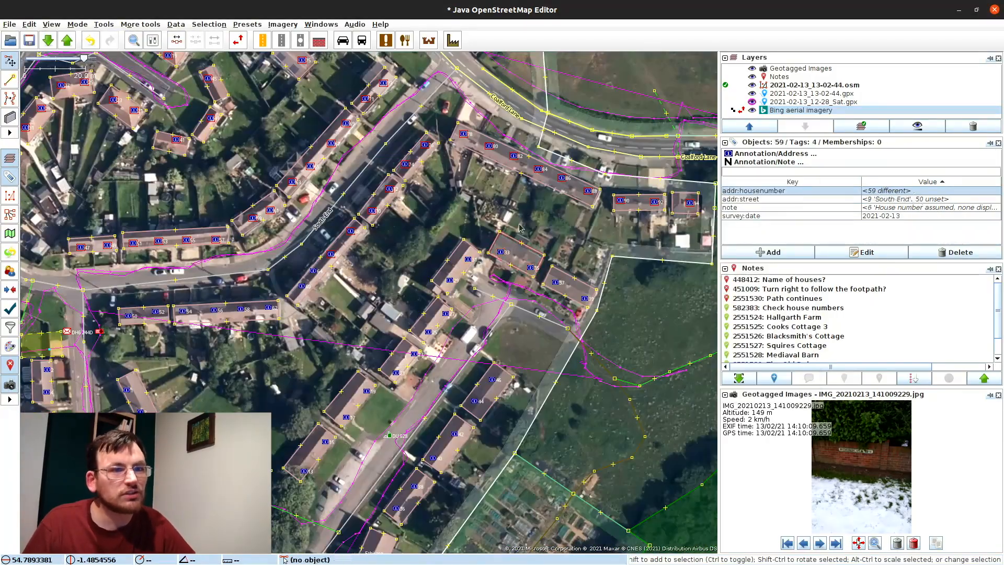
scroll(520, 228, "down", 3)
left_click_drag(285, 344, 191, 343)
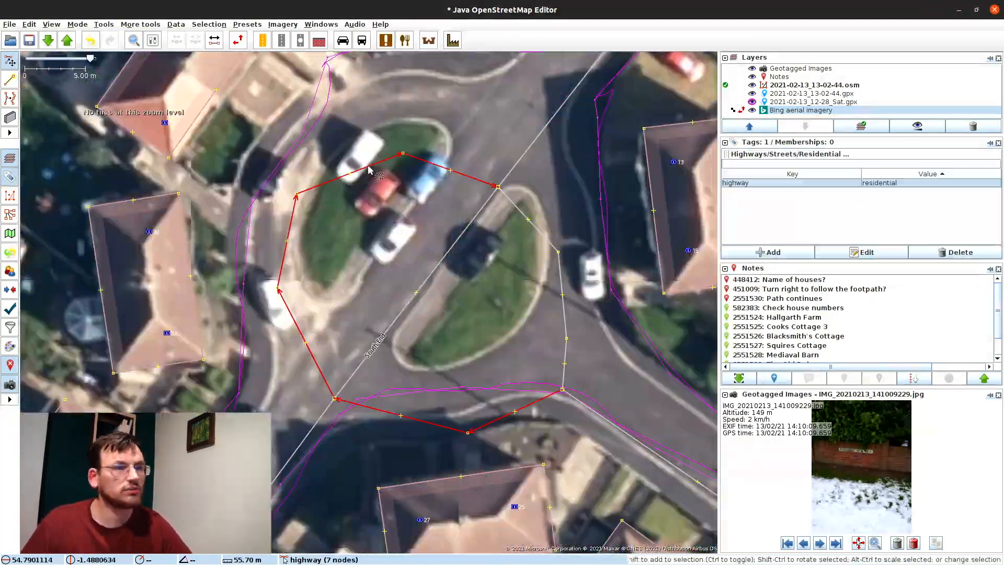
scroll(501, 514, "up", 1)
scroll(501, 514, "down", 3)
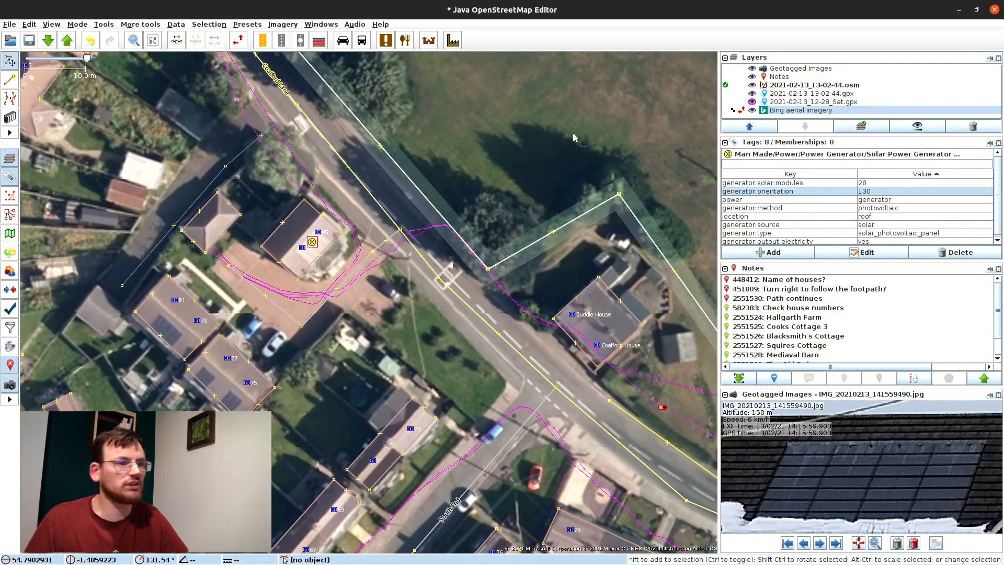
Step: Check the wiki page for the rooftop solar generator tags
key("alt+Tab")
scroll(528, 251, "down", 10)
scroll(528, 251, "up", 7)
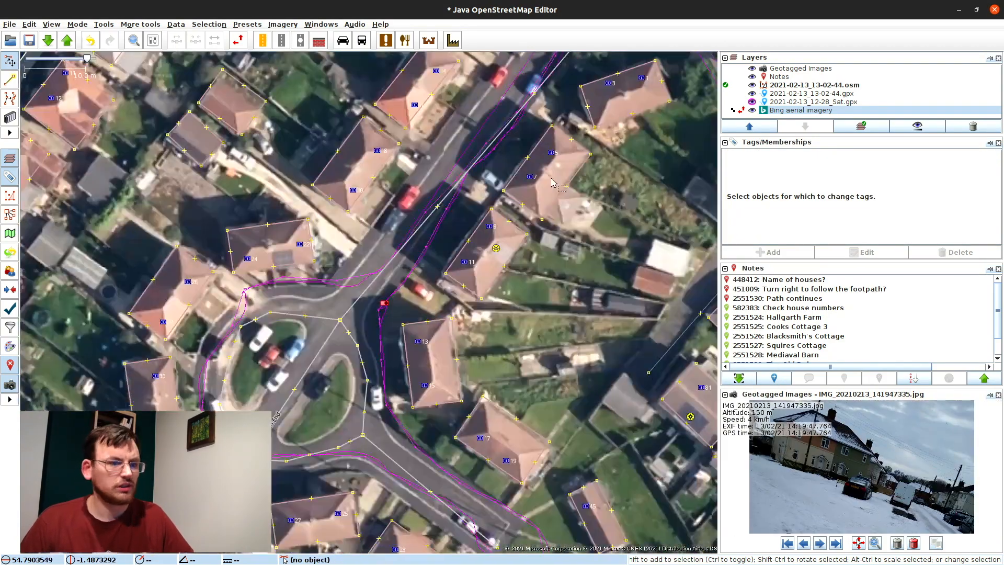
Step: Edit the solar module count tag value, entering the text 'artwor'
double_click(866, 184)
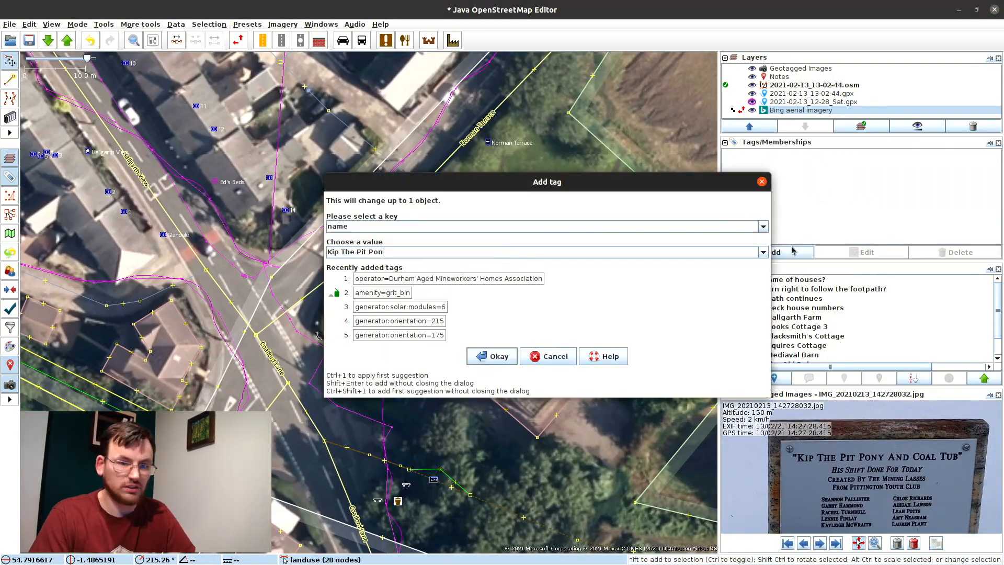
type("artwor")
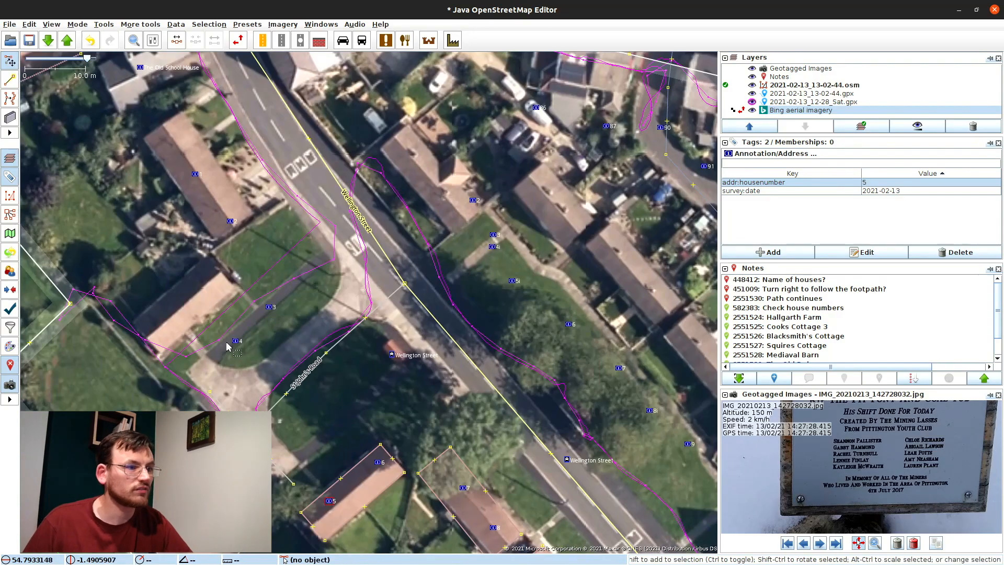
Step: Confirm the note tag, then combine the two selected ways
key("Escape")
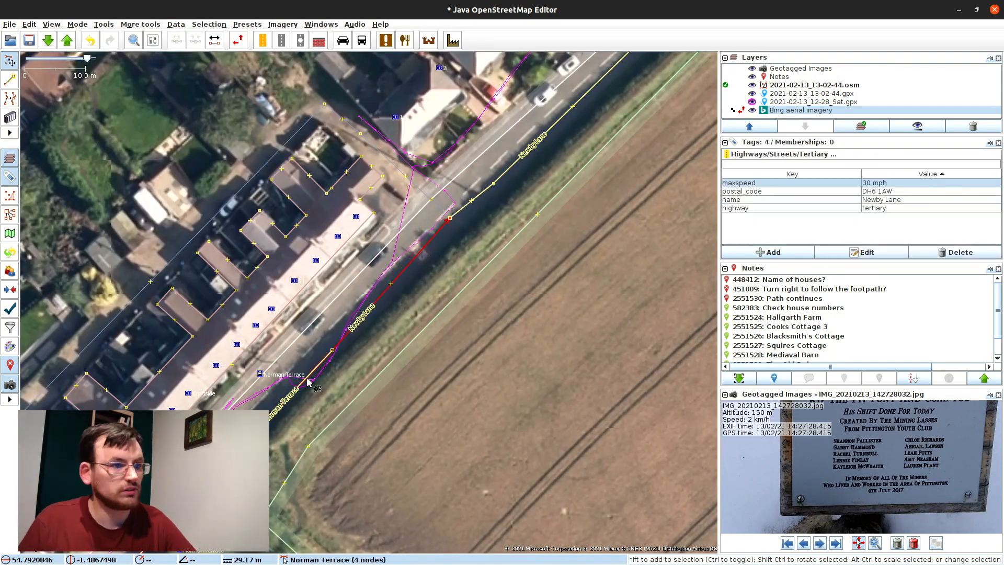
key("shift+c")
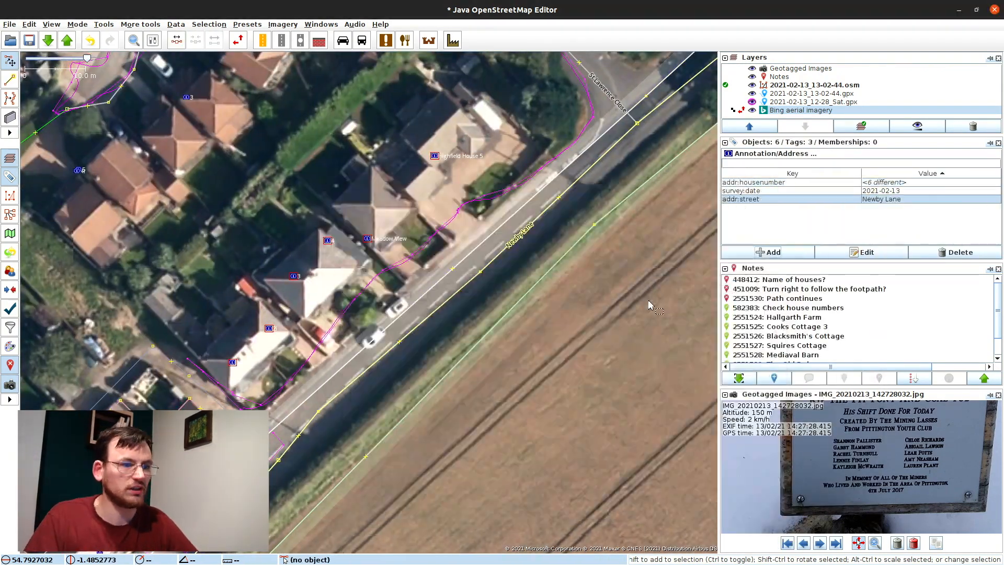
key("Escape")
Step: Tag a house-number point and move house number 31 onto its house
left_click(269, 328)
key("alt+a")
key("Return")
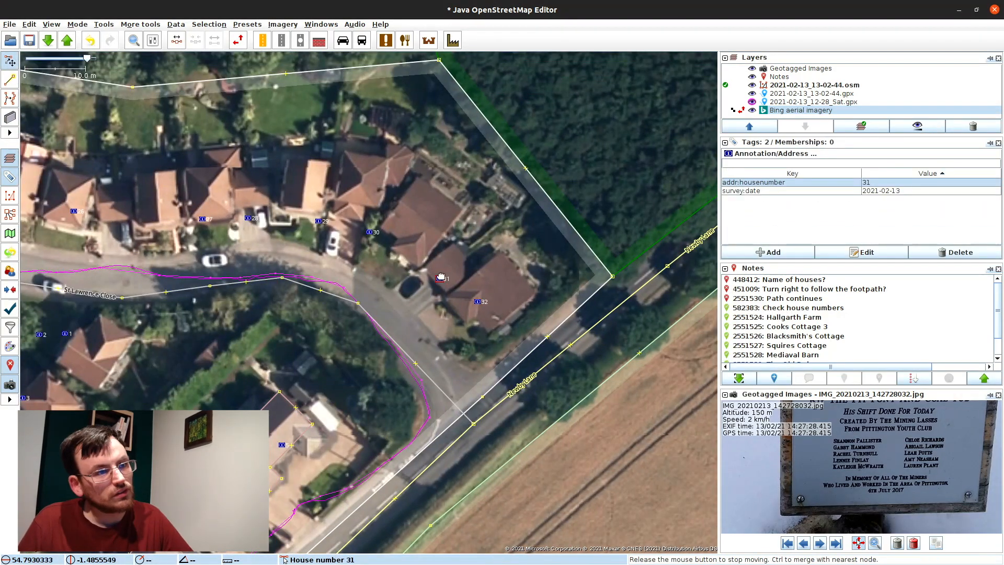
left_click_drag(441, 277, 441, 278)
key("Escape")
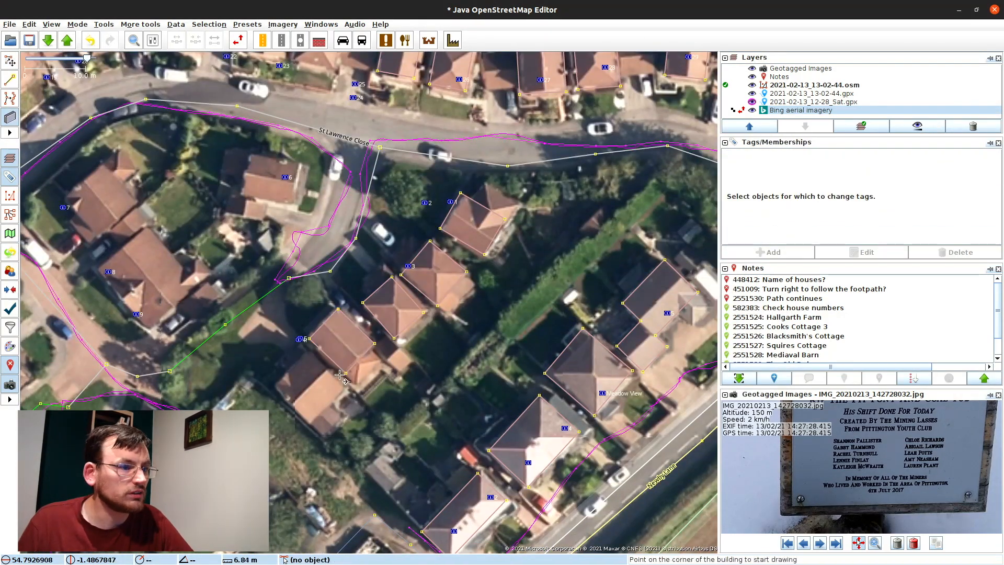
Step: Add house number 4 to the next point
key("alt+a")
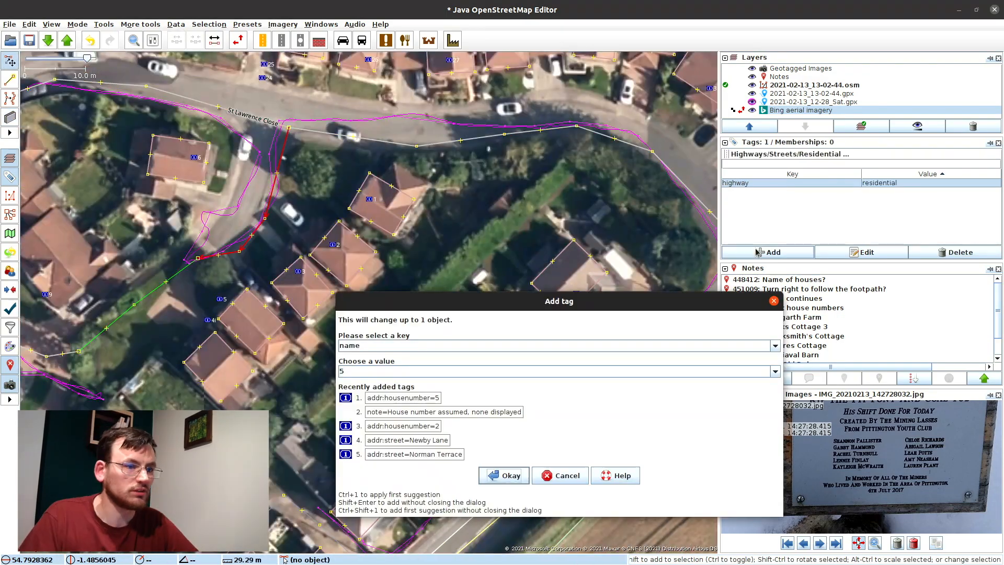
key("Return")
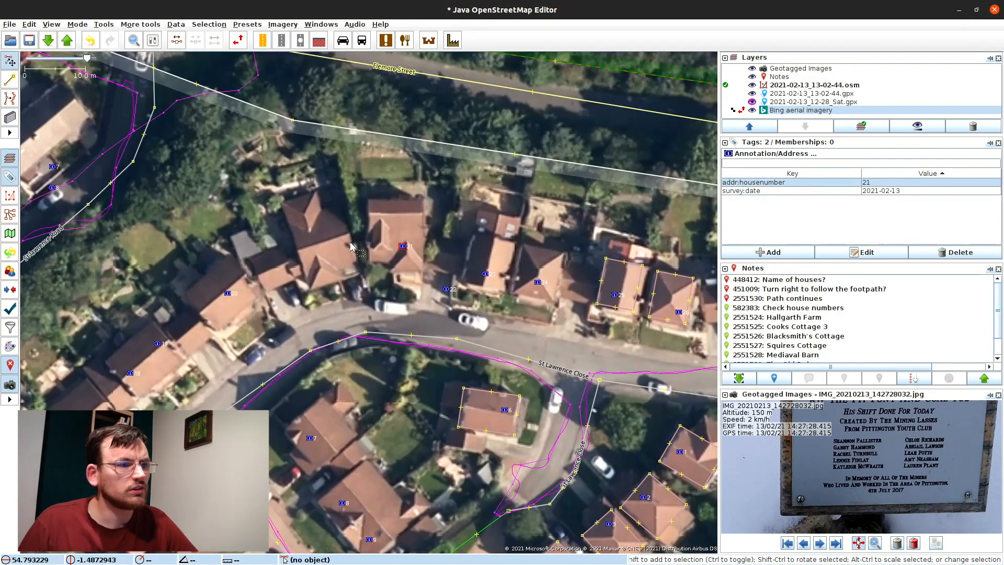
key("Escape")
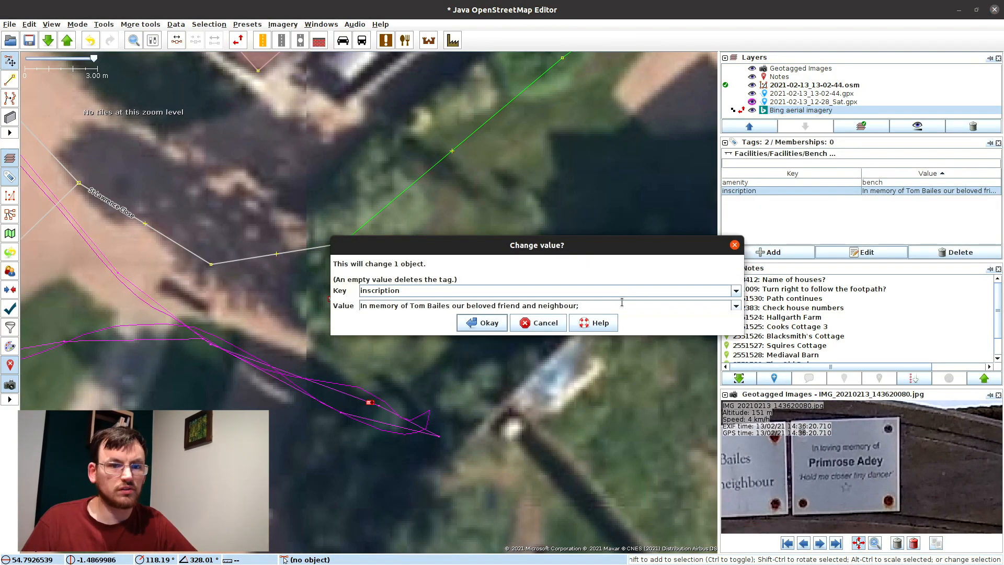
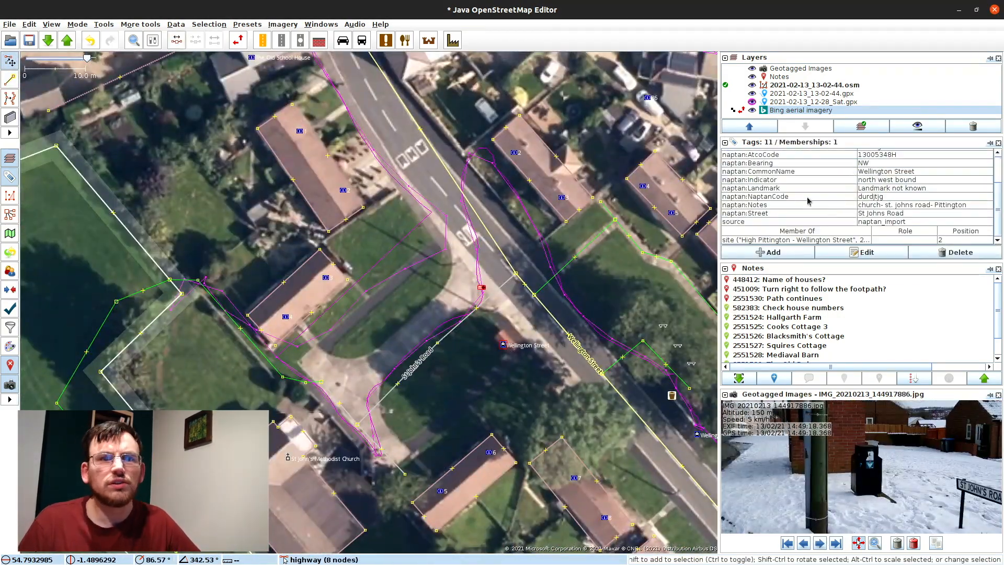
Step: Enter the bench's memorial plaque text as its inscription tag value
left_click(763, 254)
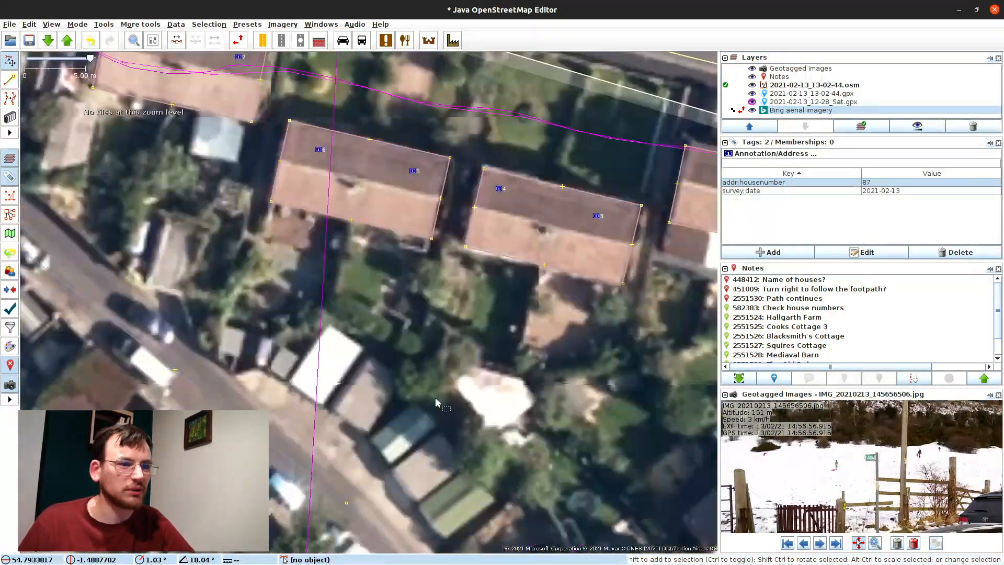
Step: Tag the gate barrier=kissing_gate, add addr:street to eight address points, and reposition house number 4
left_click(768, 252)
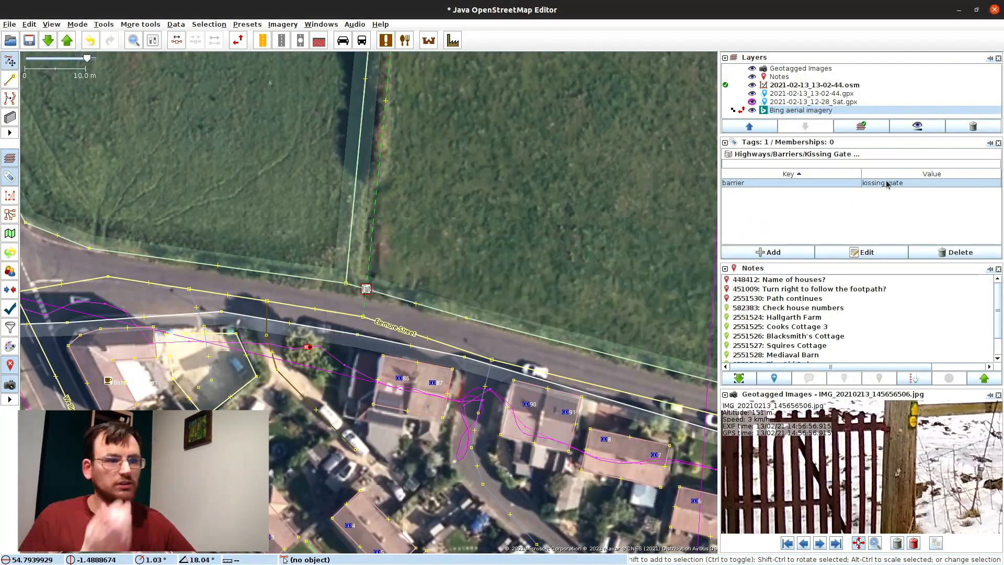
left_click(766, 253)
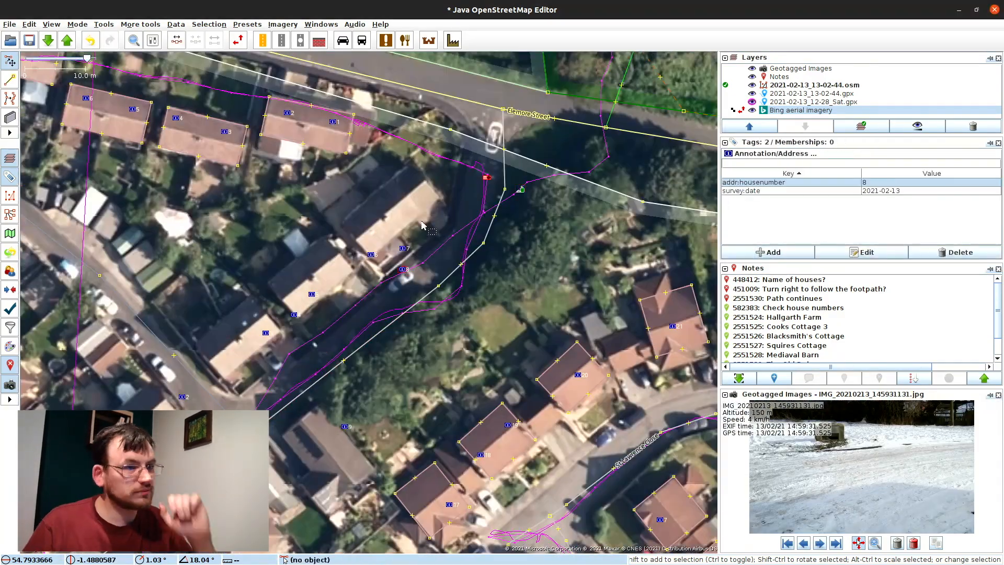
left_click_drag(367, 229, 347, 232)
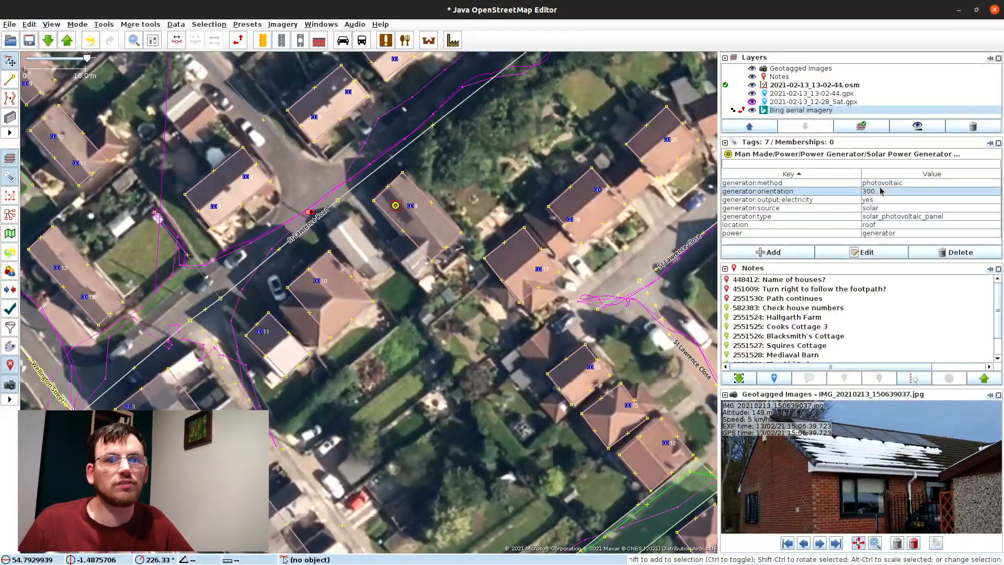
left_click(818, 544)
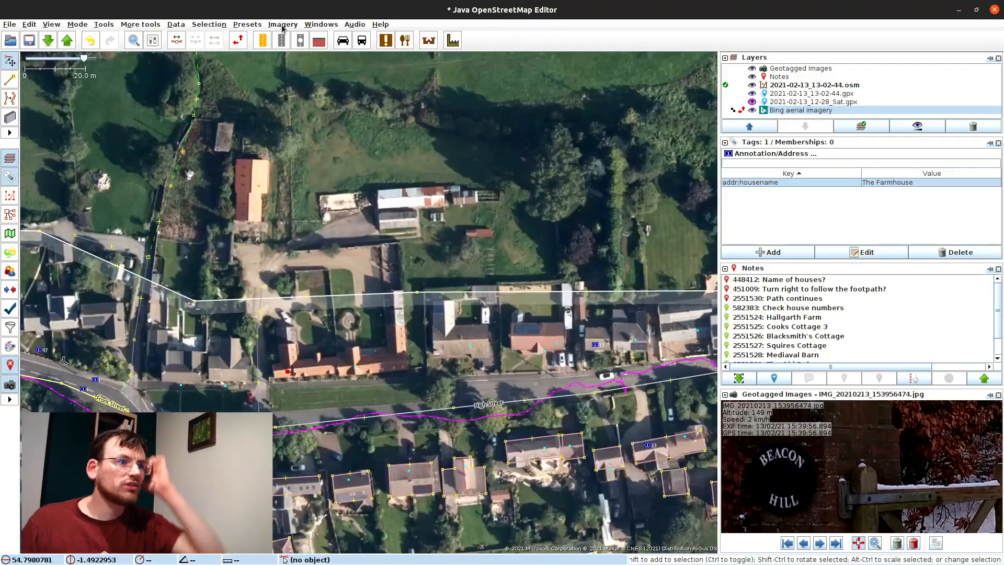
Step: Confirm house-name tags such as The Farmhouse and select more objects along Front Street
left_click(28, 24)
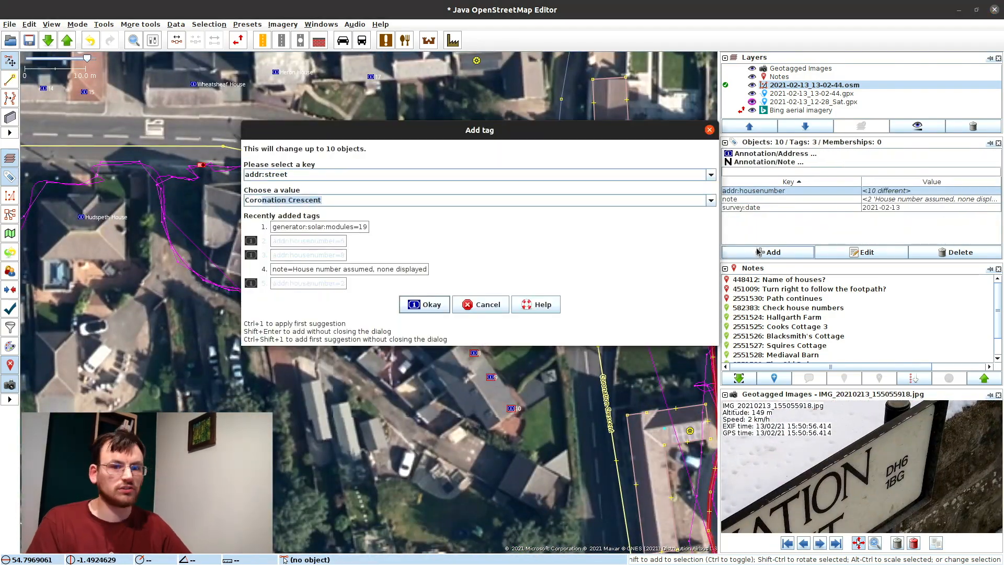
key("Return")
left_click_drag(517, 410, 522, 415)
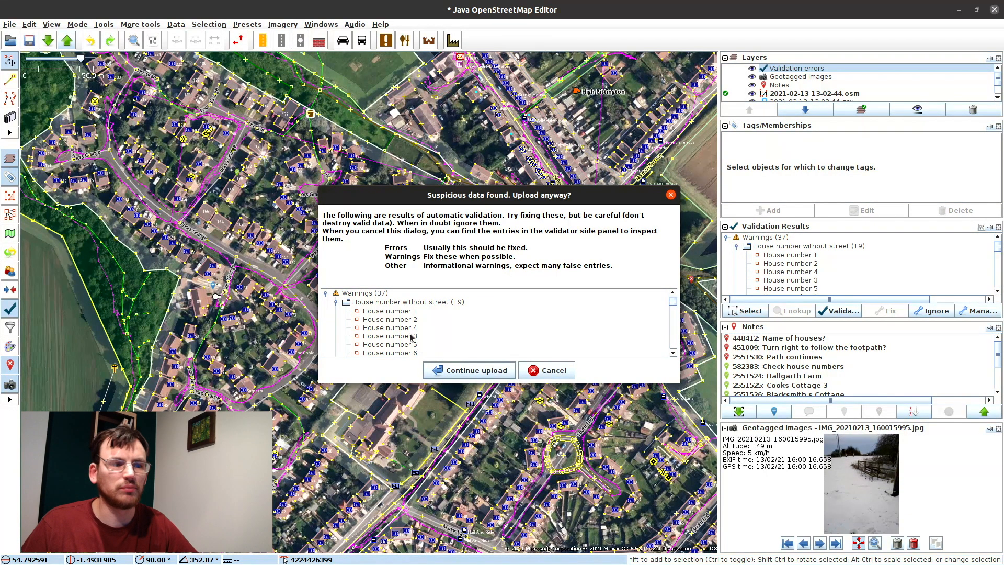
Step: Continue past upload warnings, draft a comment on house numbers and various details, then cancel
left_click(481, 373)
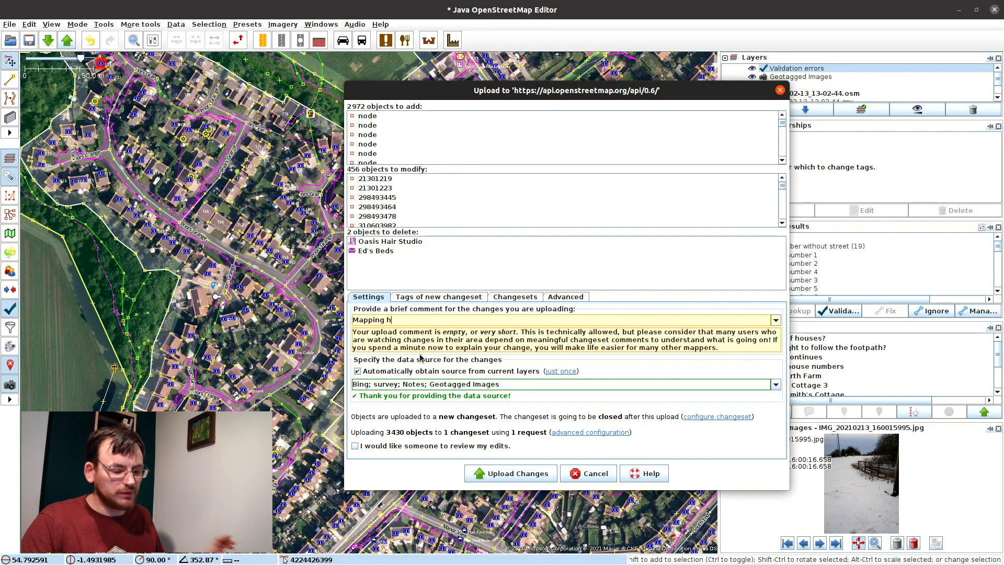
type("ouse number")
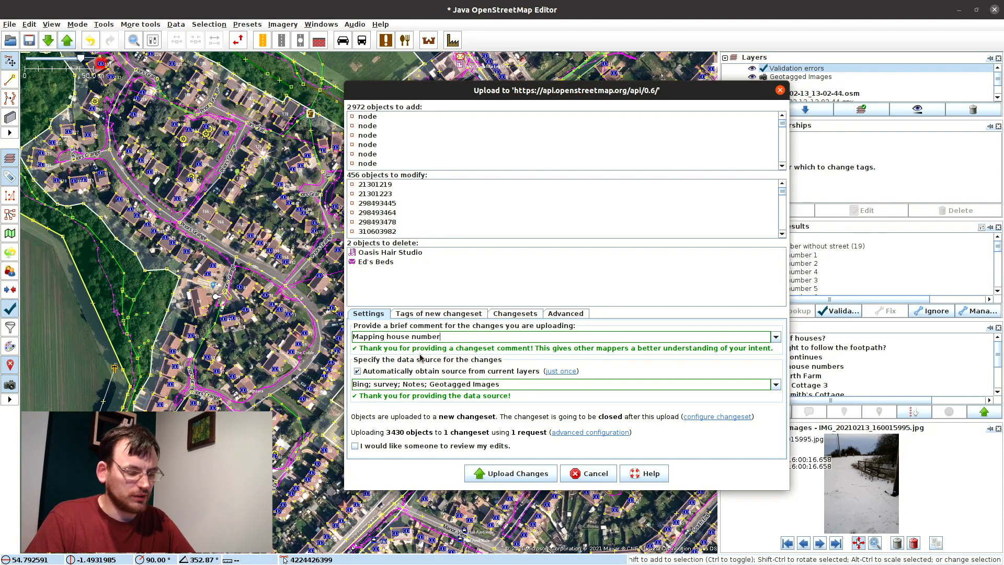
type("il")
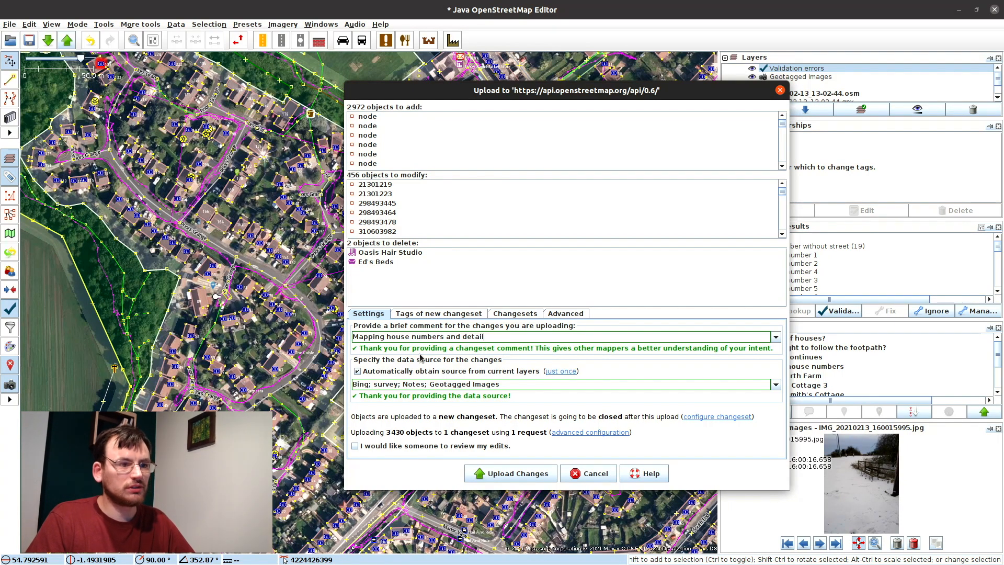
key("BackSpace")
key("BackSpace")
key("BackSpace")
type("various d")
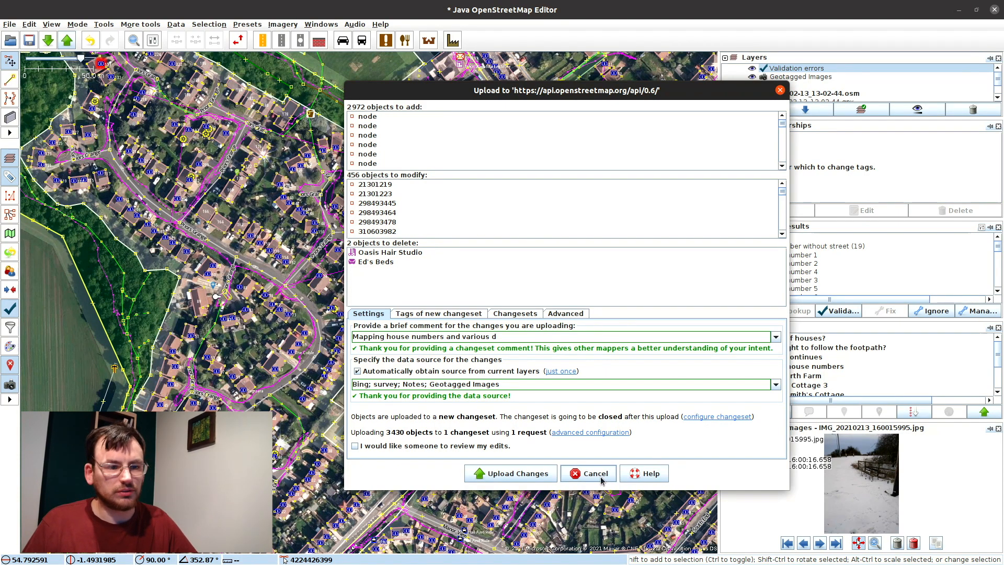
left_click(581, 480)
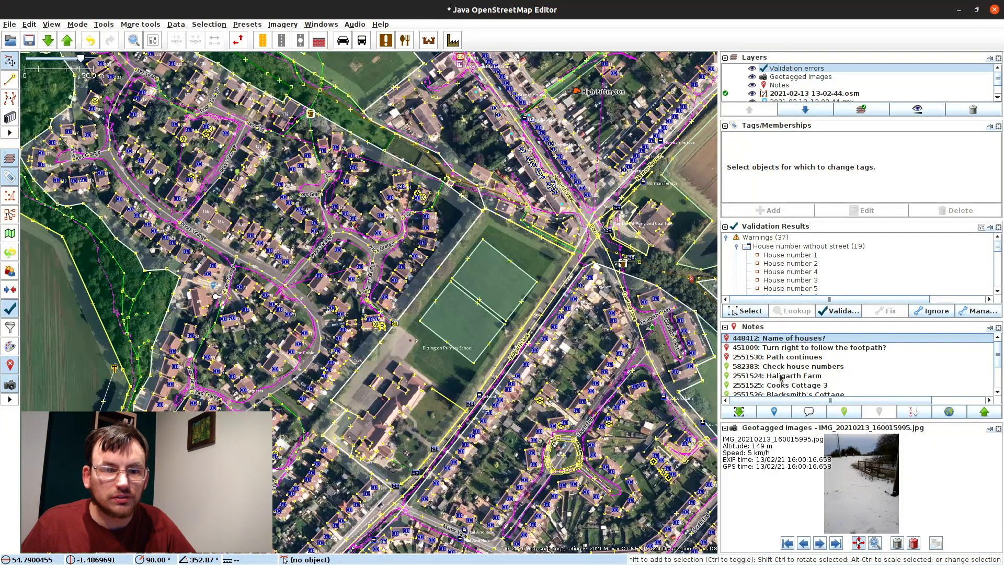
Step: Review notes 448412 and 451009 on the map
scroll(450, 339, "up", 4)
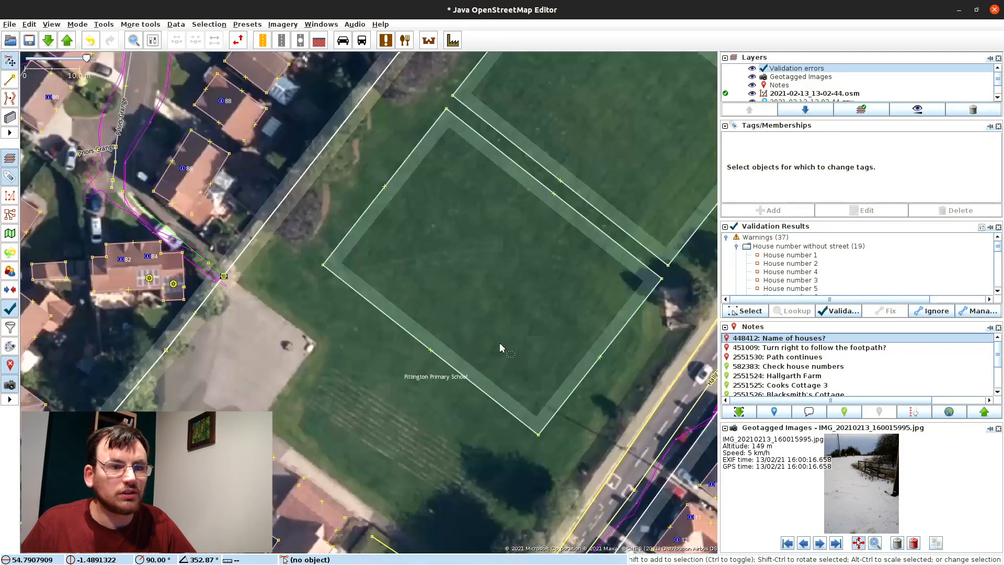
double_click(745, 340)
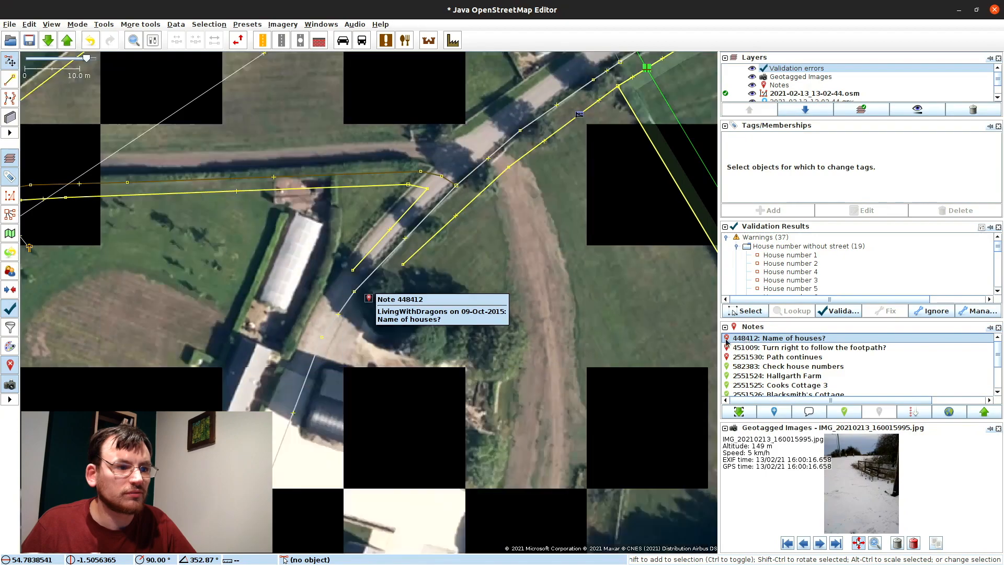
scroll(373, 305, "down", 2)
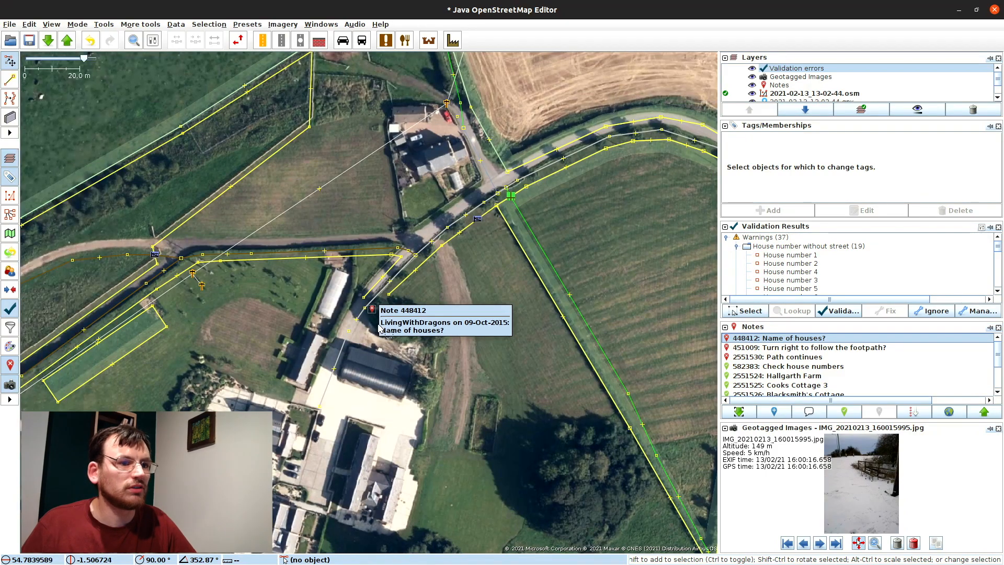
double_click(783, 348)
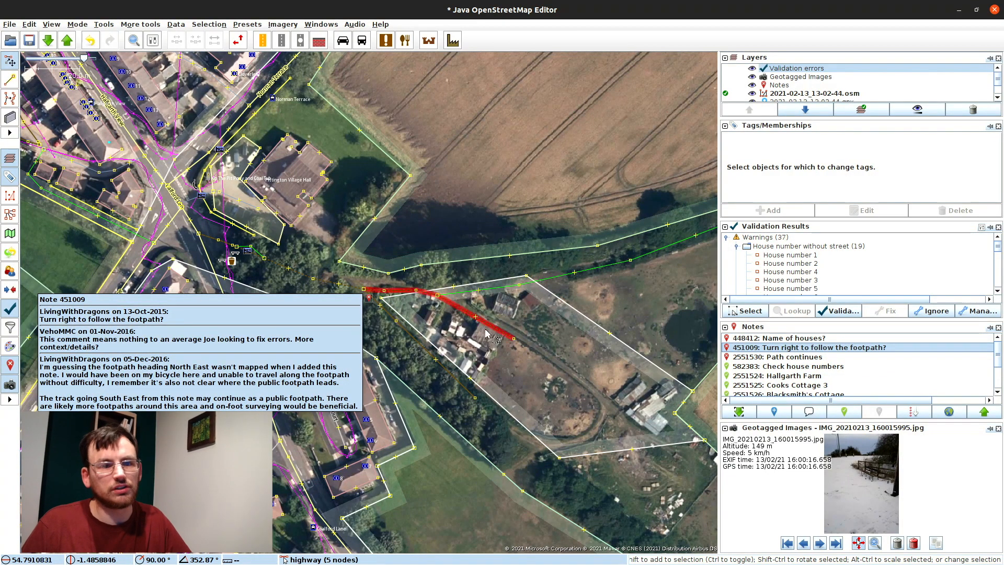
Step: Close note 451009's info and check the farmyard area's tags
left_click_drag(575, 363, 464, 283)
left_click(640, 345)
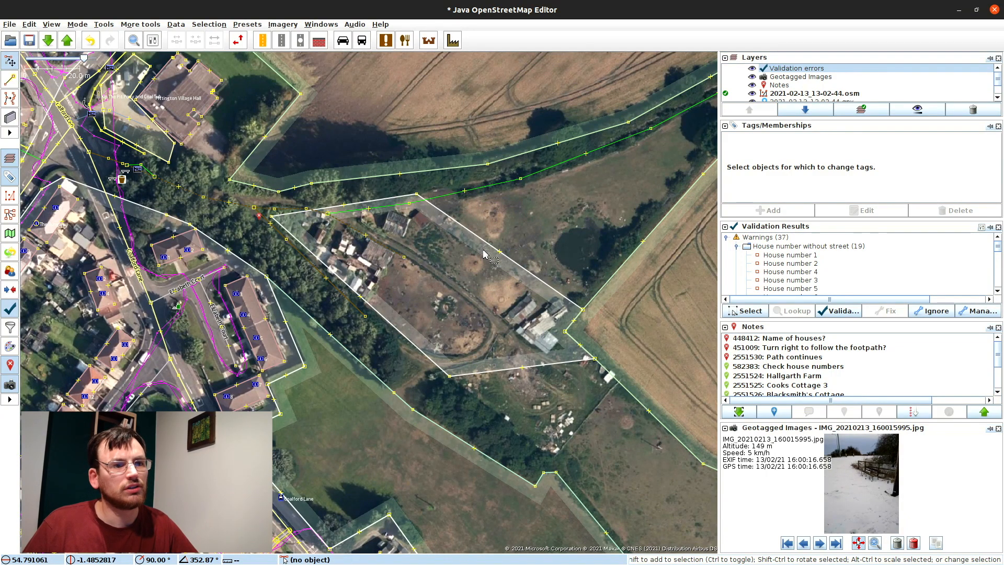
left_click(491, 264)
left_click(670, 288)
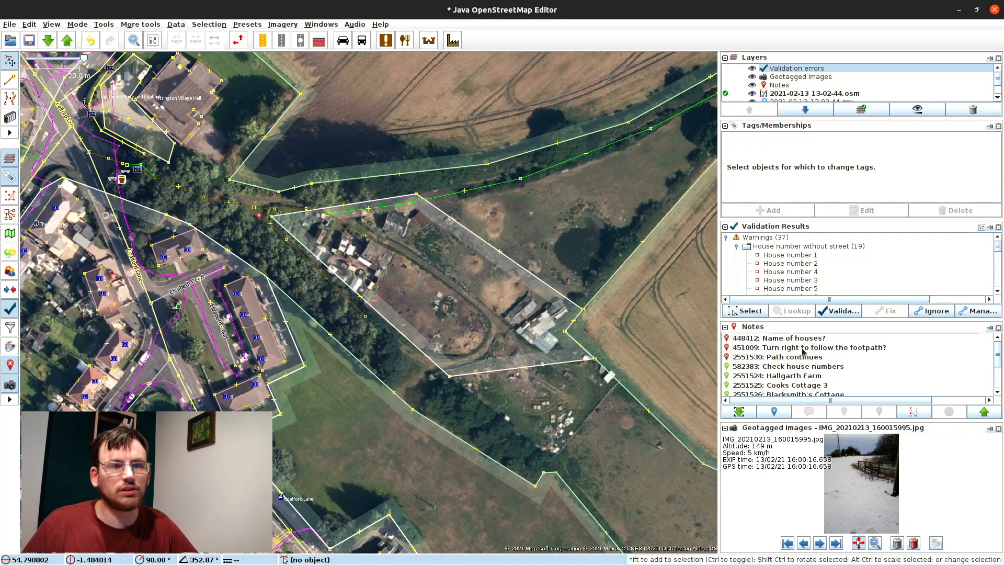
Step: Review note 2551530, then start the upload and proceed past the validation warnings
double_click(776, 361)
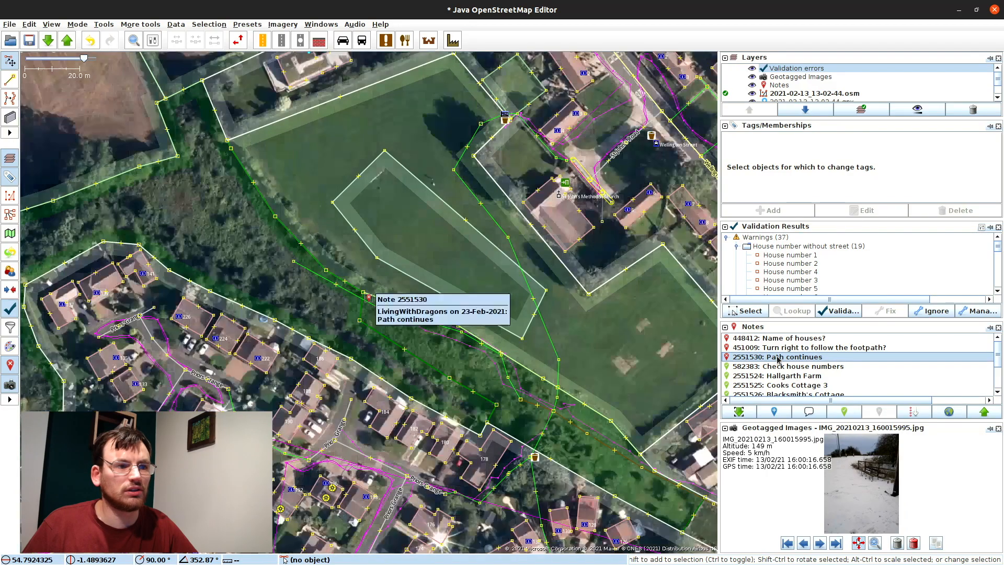
left_click(67, 40)
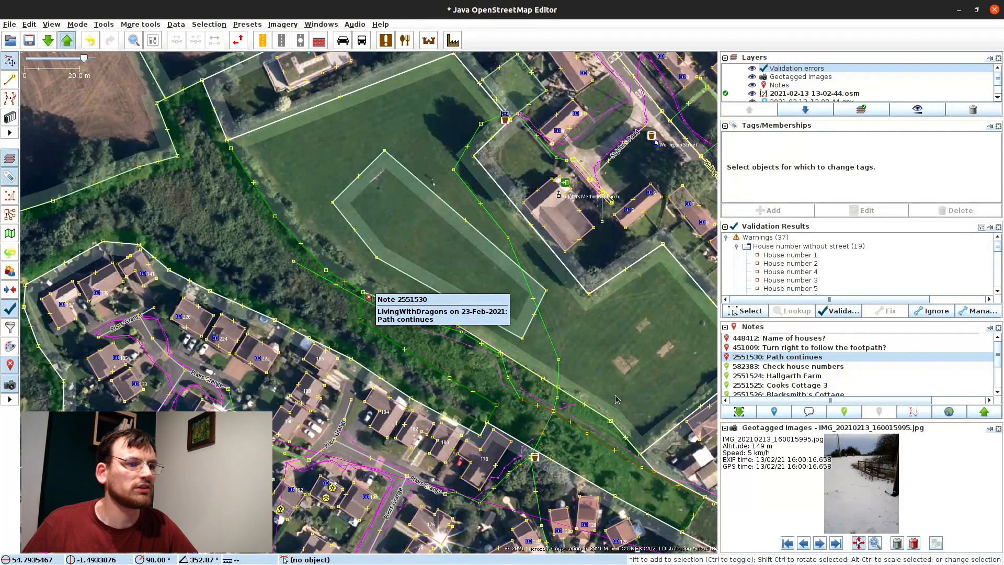
key("Return")
Step: Complete the comment with 'Pittington, High Pittington, and Hallgarth, in'
left_click(533, 337)
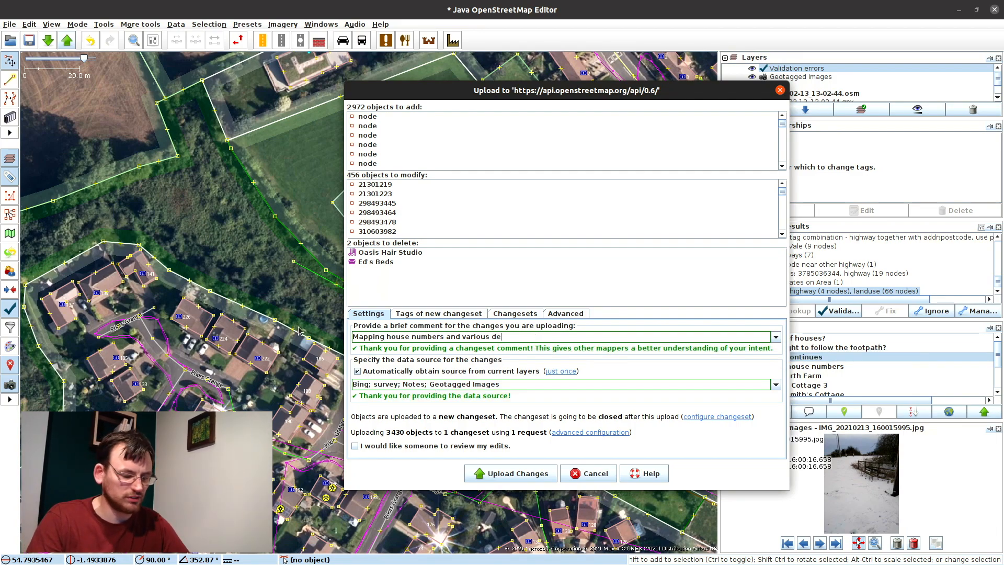
key("BackSpace")
key("BackSpace")
type("Pittington, Hig")
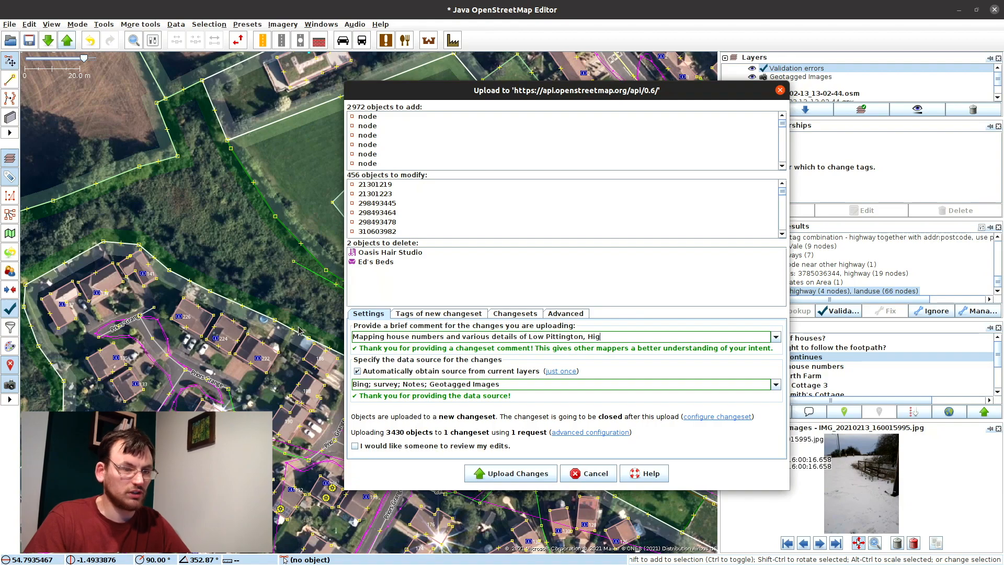
type("h Pittington, ")
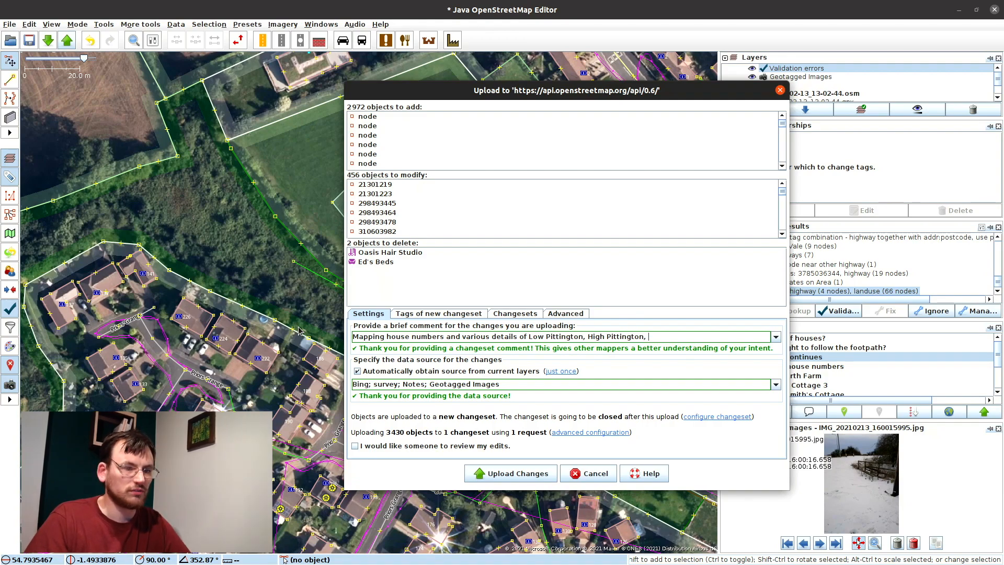
type("and HAllgarth")
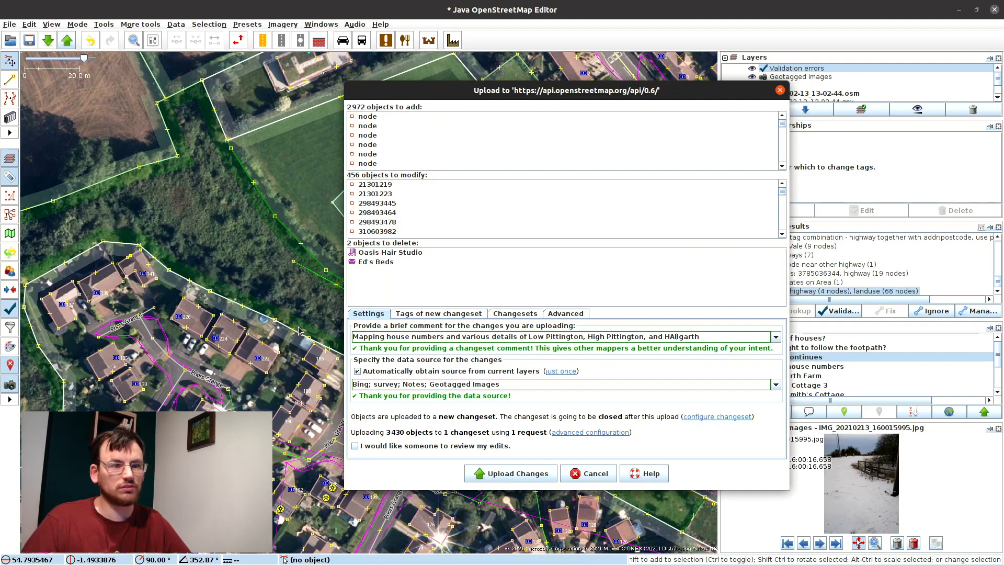
key("BackSpace")
type("arth")
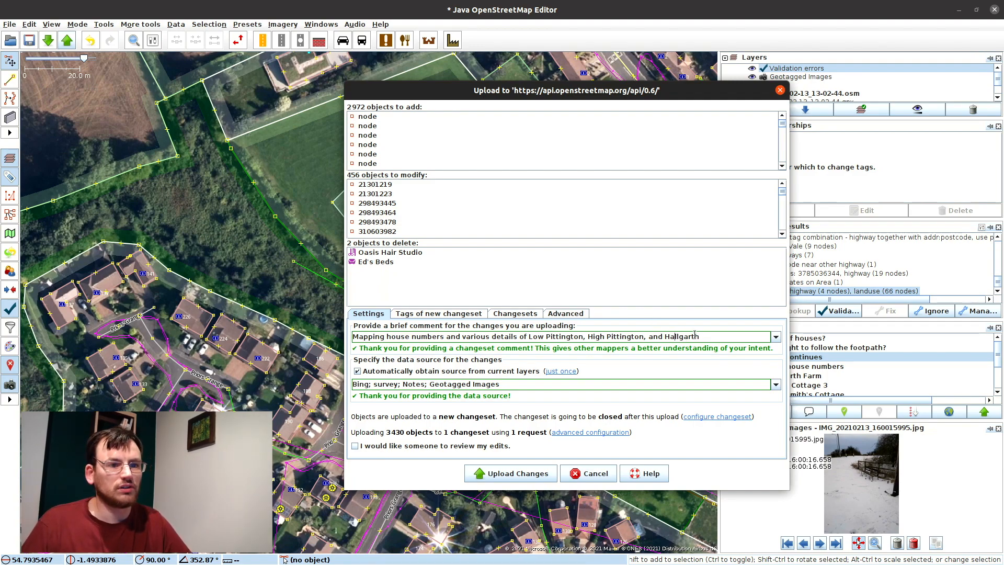
type(", in Durham.")
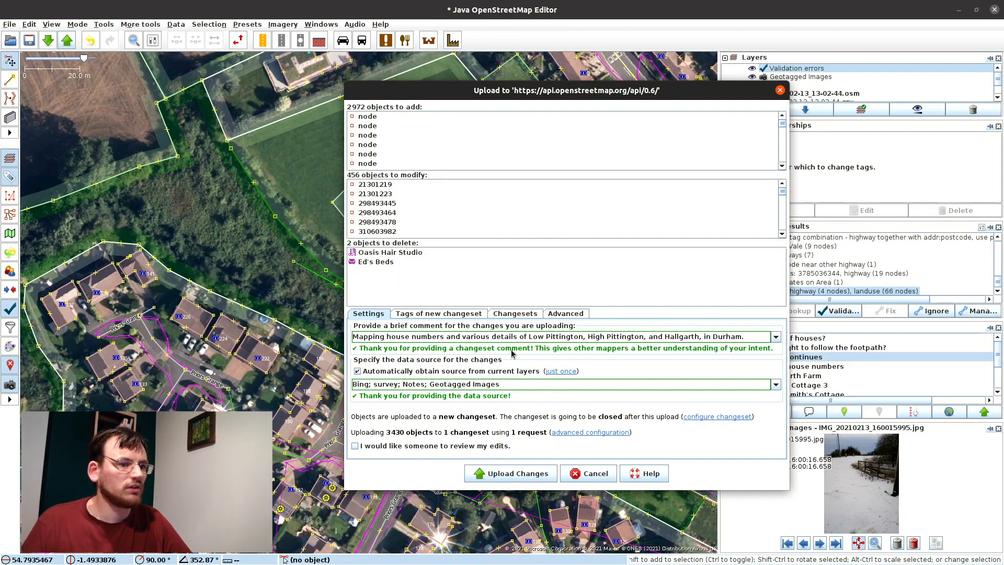
Step: Append 'keypad_mapper; gps' to the changeset's data source field
left_click(372, 384)
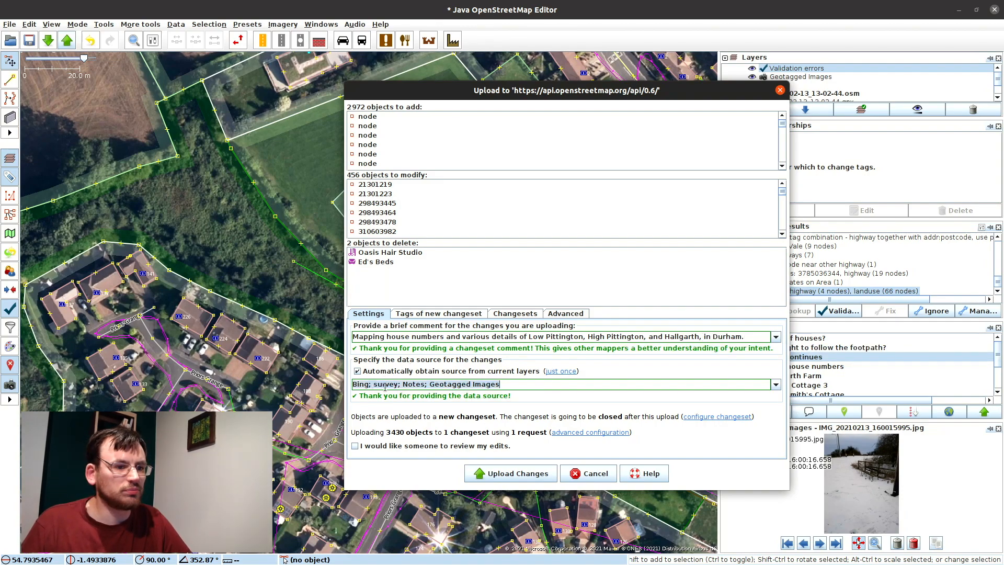
left_click(424, 385)
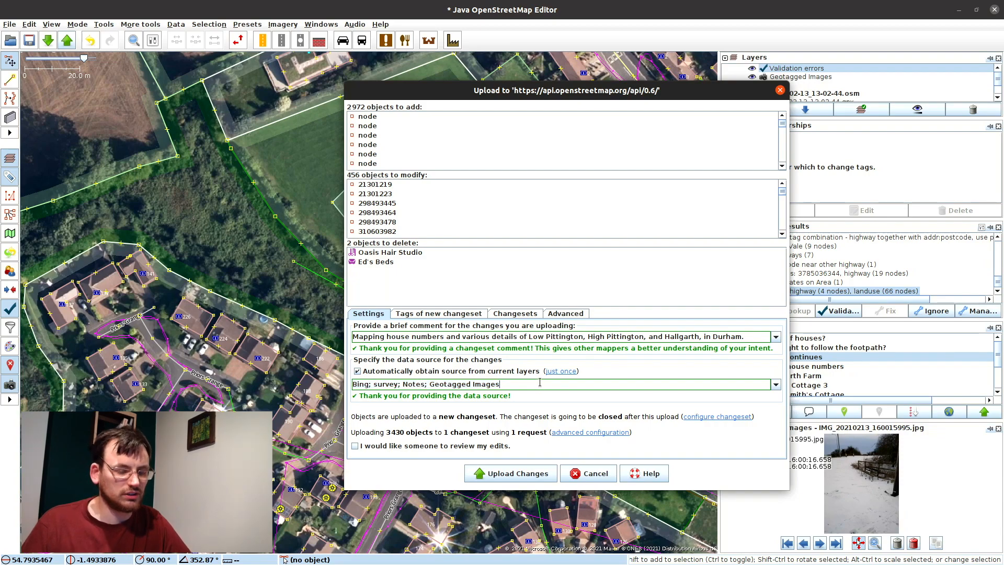
type("keyp")
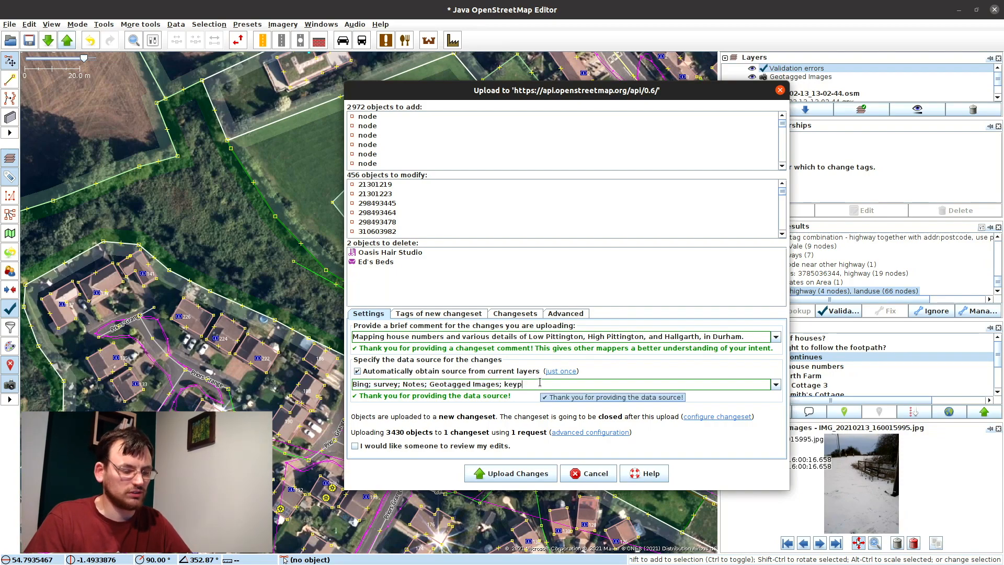
type("ad_mapper")
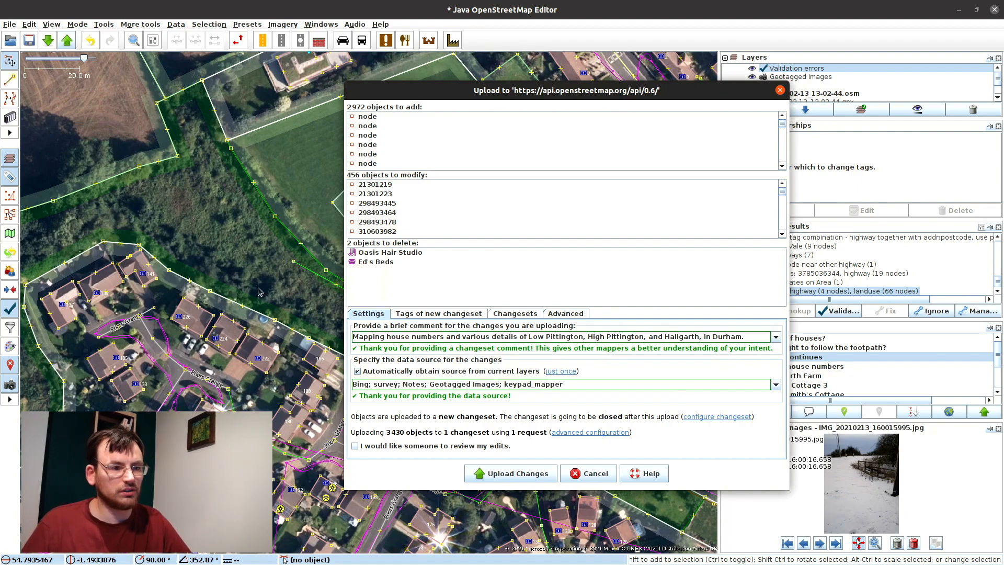
type("; phot")
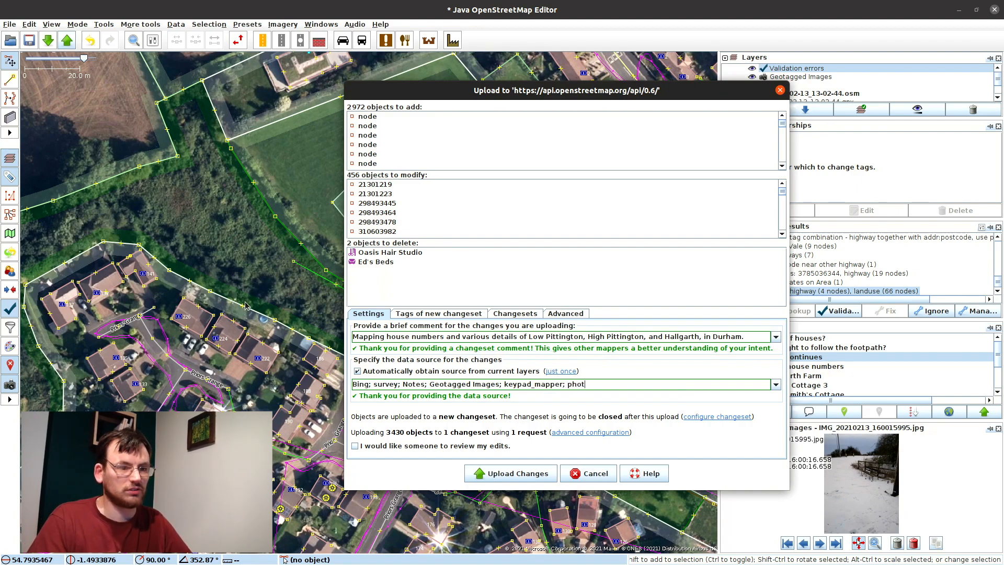
type("photos")
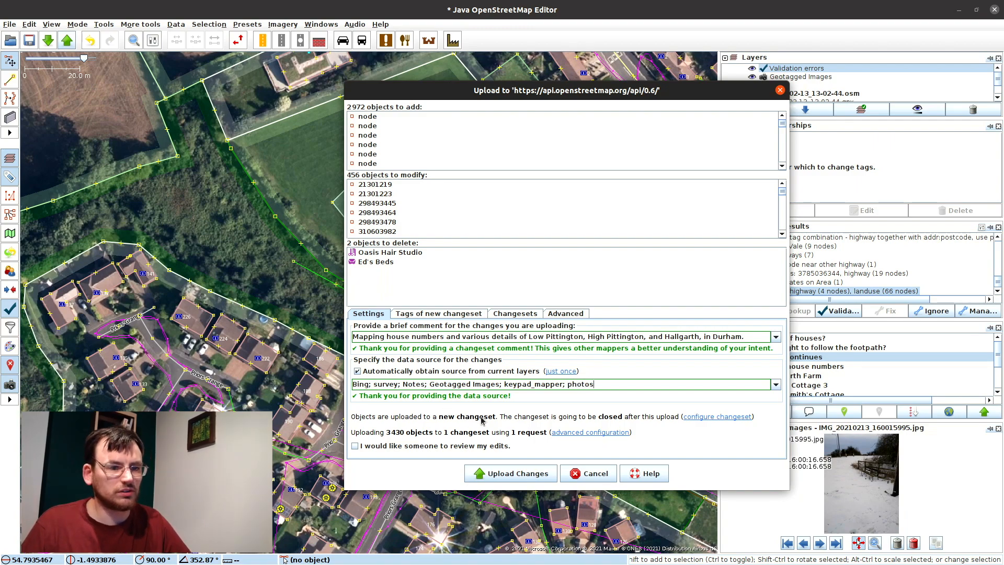
left_click(775, 386)
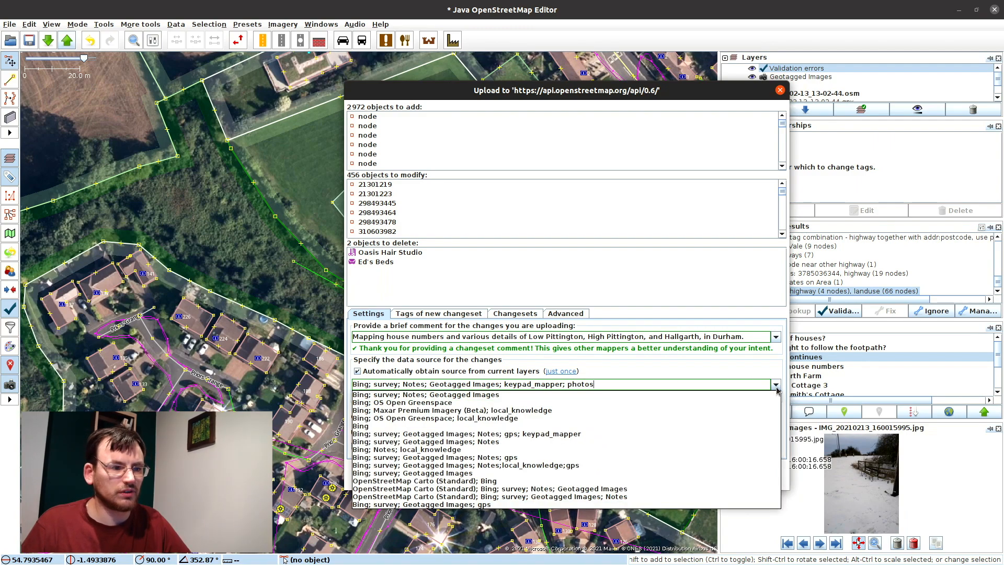
left_click(735, 375)
double_click(576, 384)
type("gps")
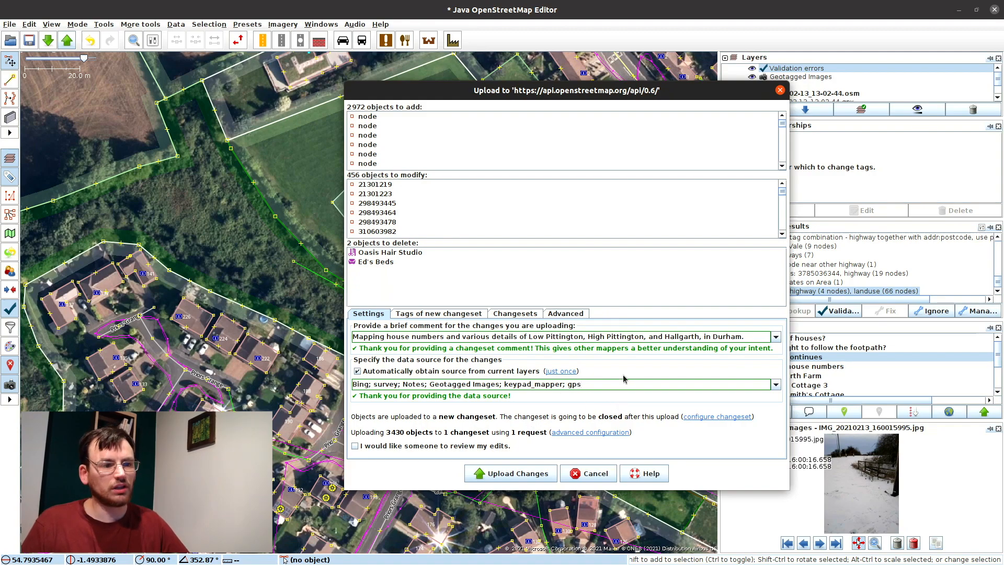
left_click(450, 314)
Step: Tag the new changeset survey:date=20210213 and upload the 3430 changed objects
left_click_drag(615, 91, 413, 86)
left_click(288, 357)
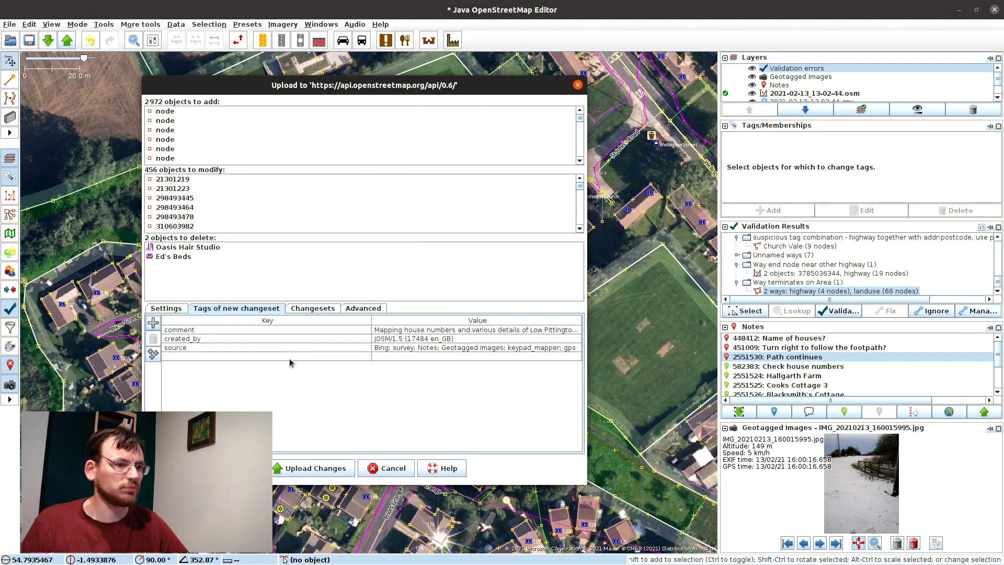
type("sur")
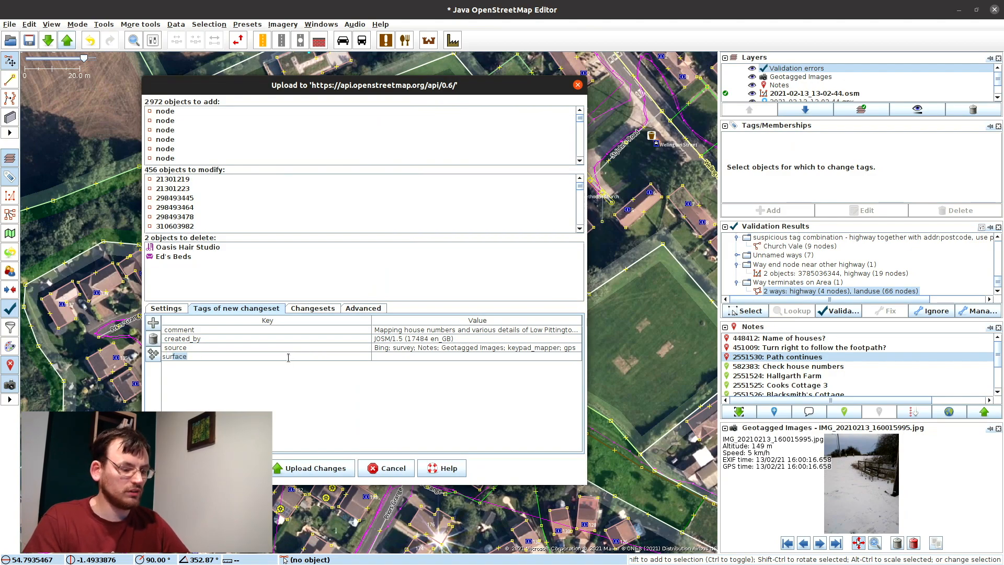
type("vey:date")
key("Tab")
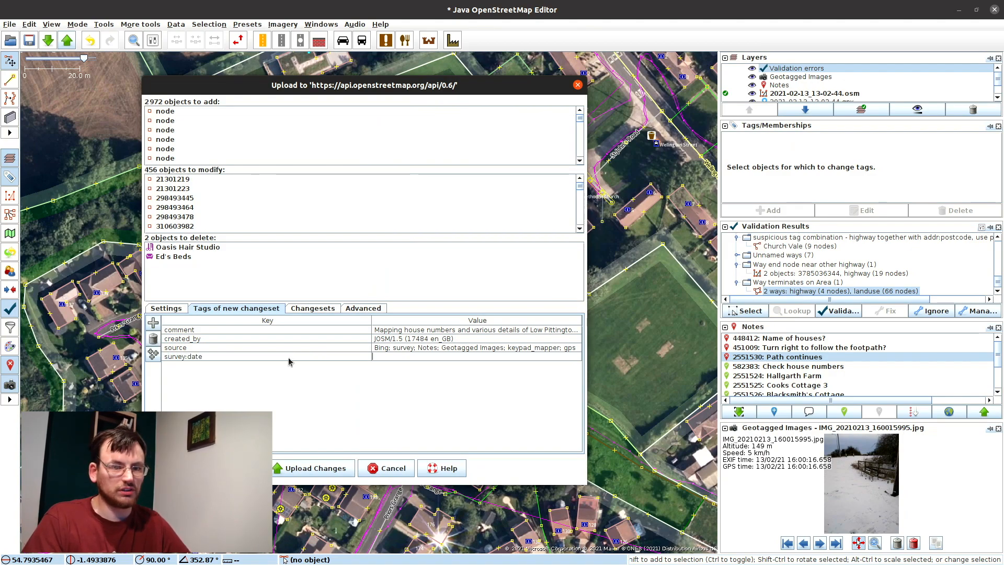
type("20210213")
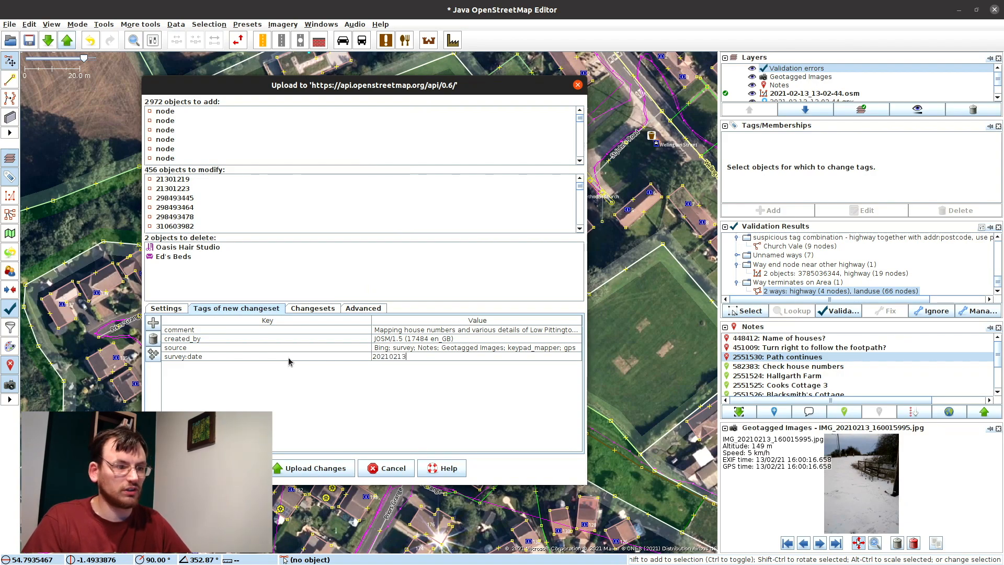
key("Return")
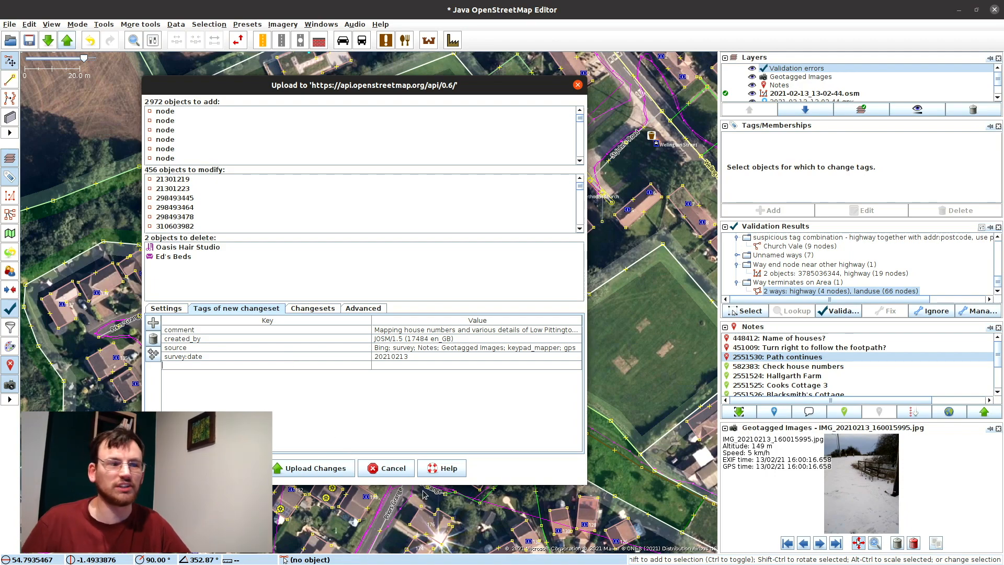
left_click(316, 468)
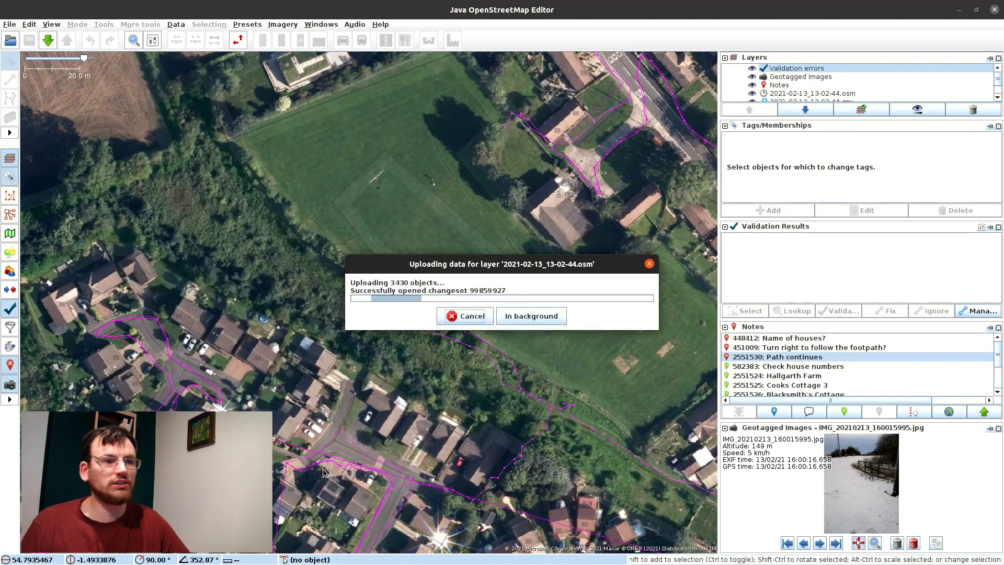